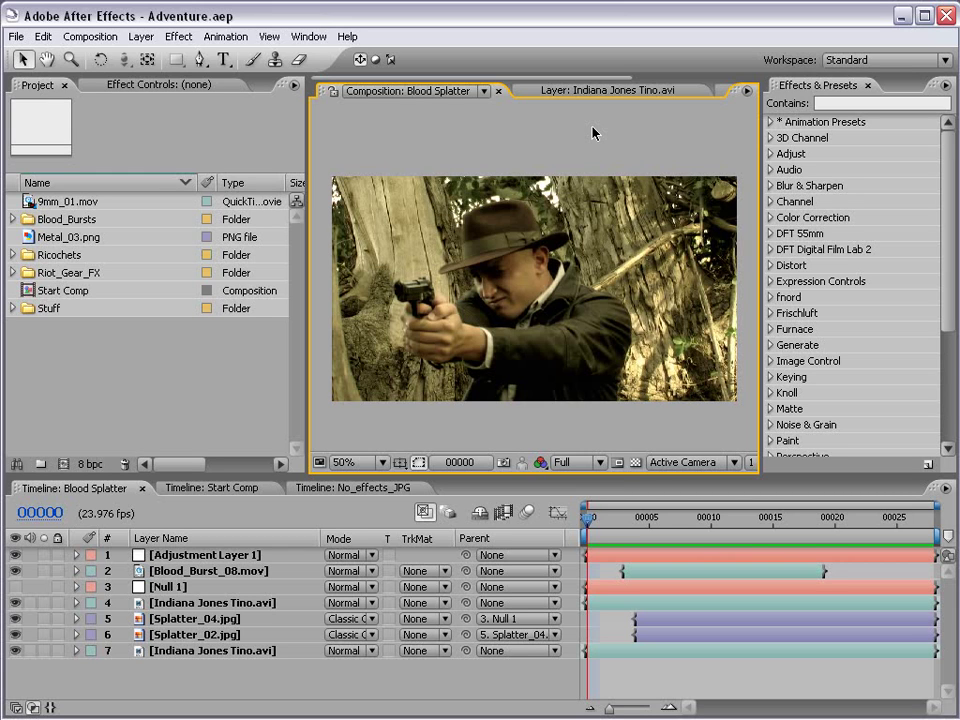
- Preview the finished Blood Splatter composition and go to frame 14
click(718, 675)
key(space)
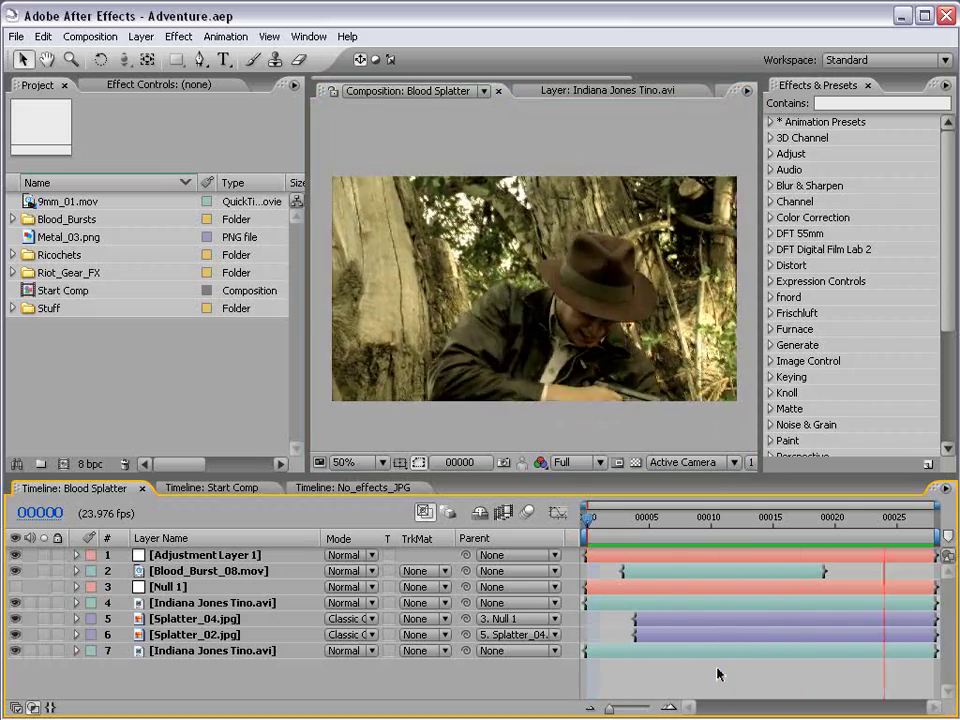
key(space)
drag(620, 531, 760, 530)
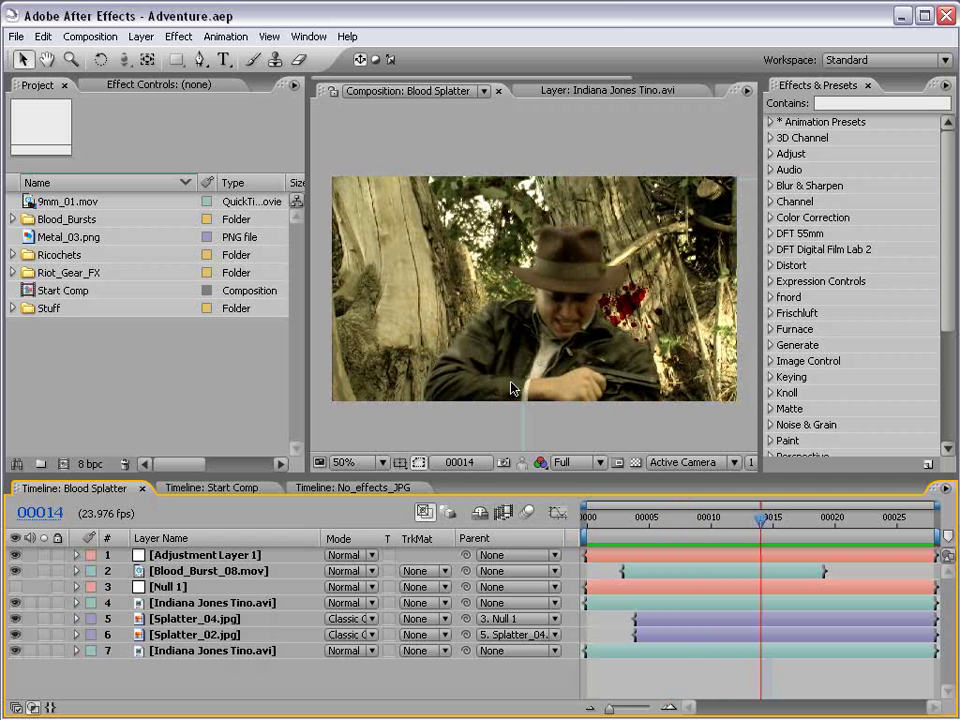
- Examine the blood splatter on the tree trunk at frames 3 and 14 and the two splatter layers that form it
scroll(547, 378, up, 1)
key(space)
drag(639, 369, 520, 327)
mouse_move(15, 618)
mouse_down()
mouse_move(15, 636)
mouse_move(14, 621)
mouse_up()
click(623, 524)
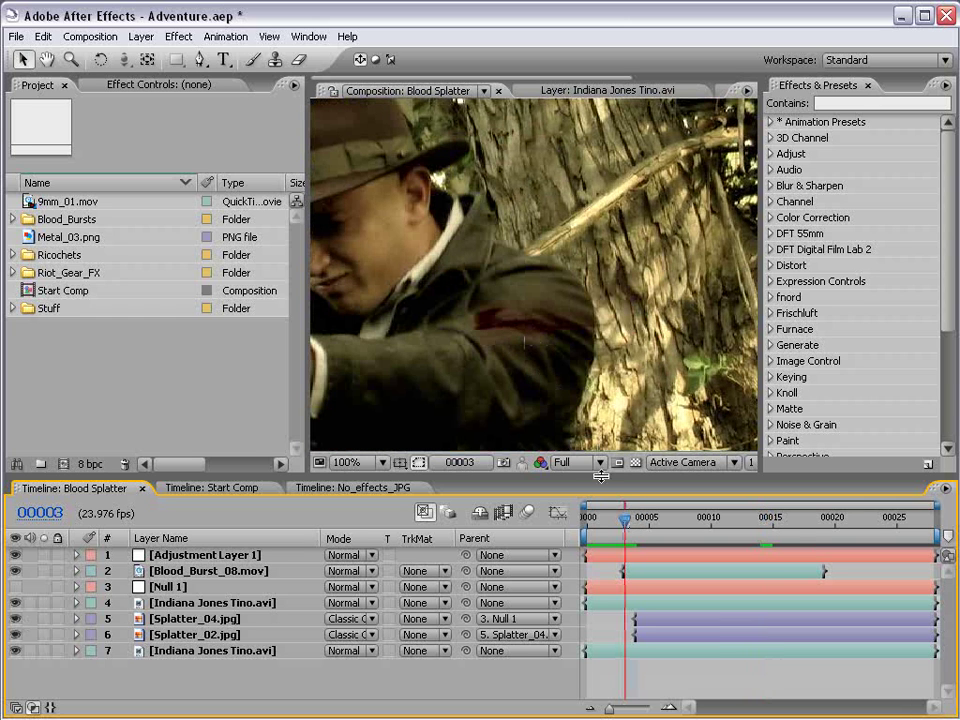
drag(637, 515, 762, 523)
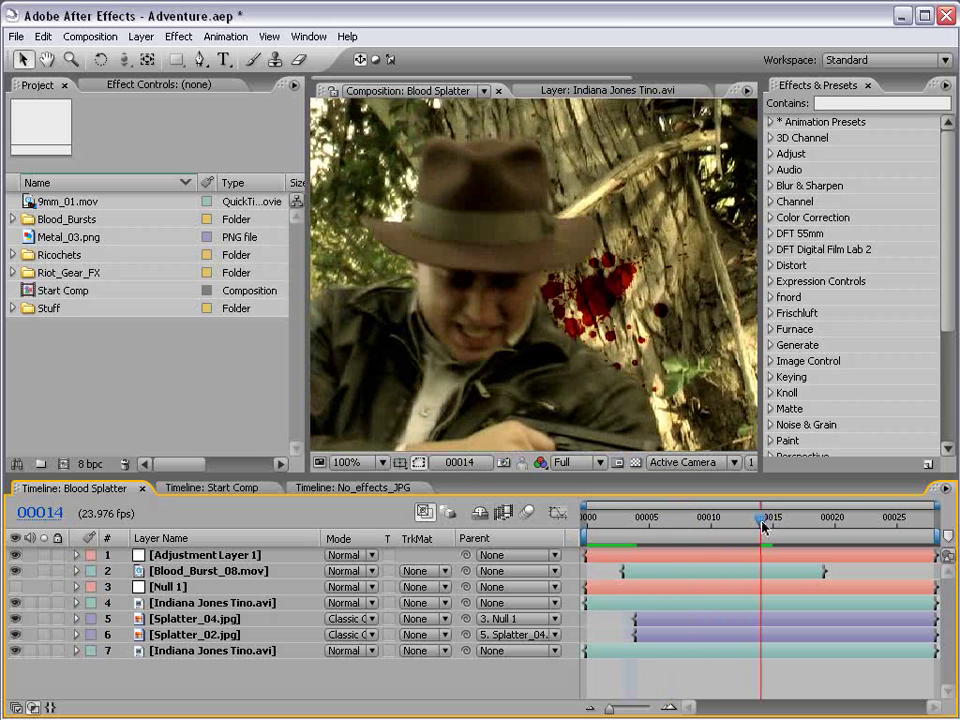
click(205, 620)
shift+click(200, 635)
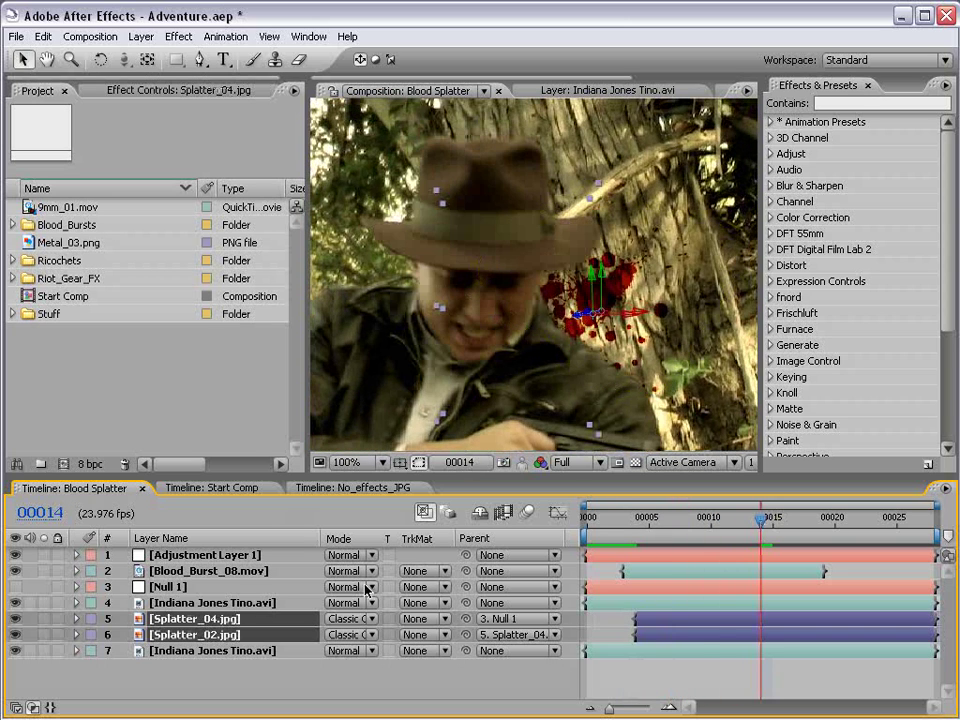
click(649, 669)
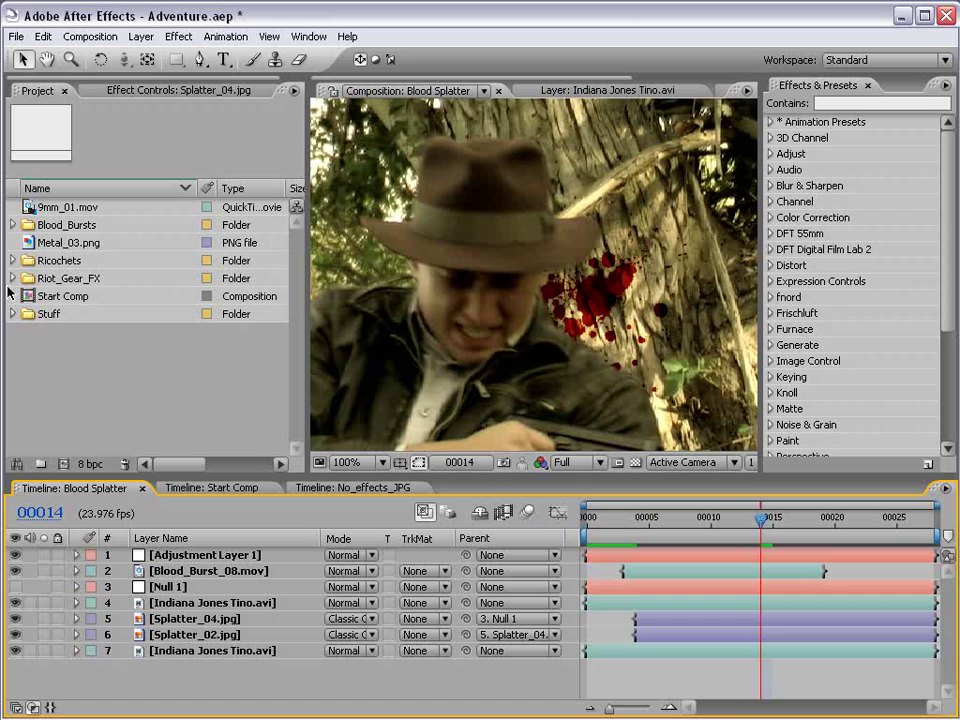
- View the Splatter_07.jpg and Splatter_05.jpg images from the Splatter_Ink folder, then return to the composition
click(12, 279)
click(30, 421)
scroll(167, 366, down, 4)
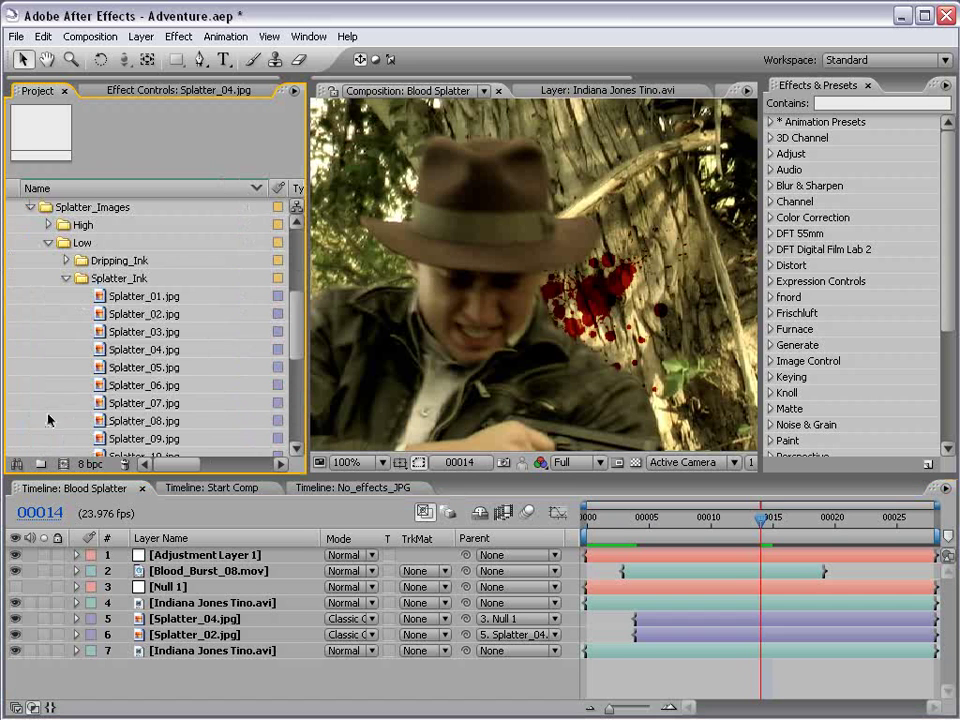
scroll(246, 332, down, 1)
click(143, 350)
double_click(142, 355)
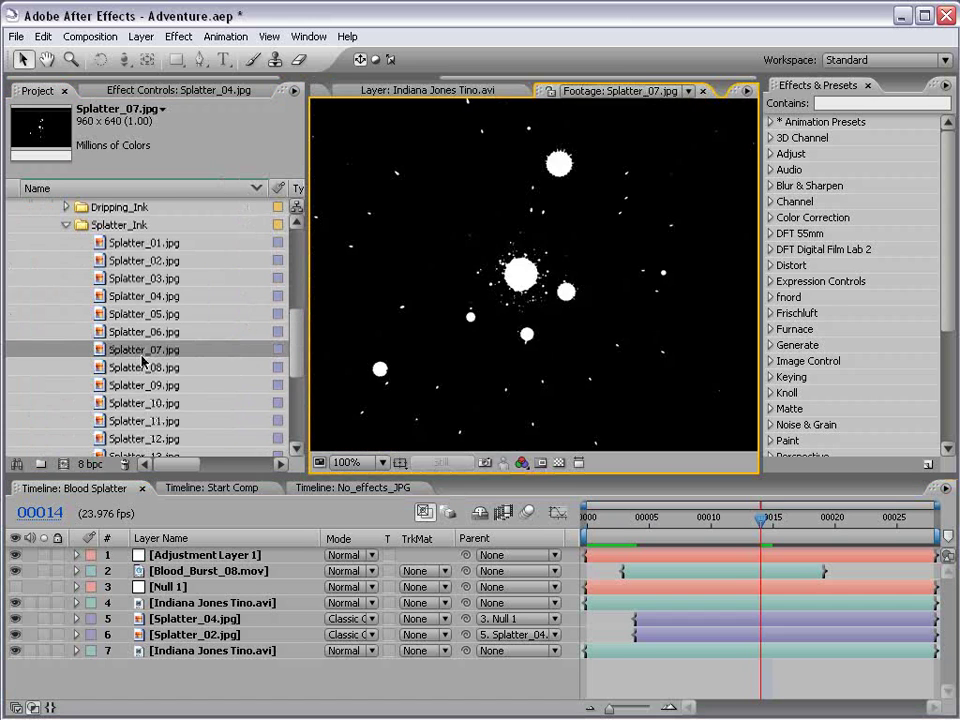
scroll(527, 303, down, 1)
double_click(120, 312)
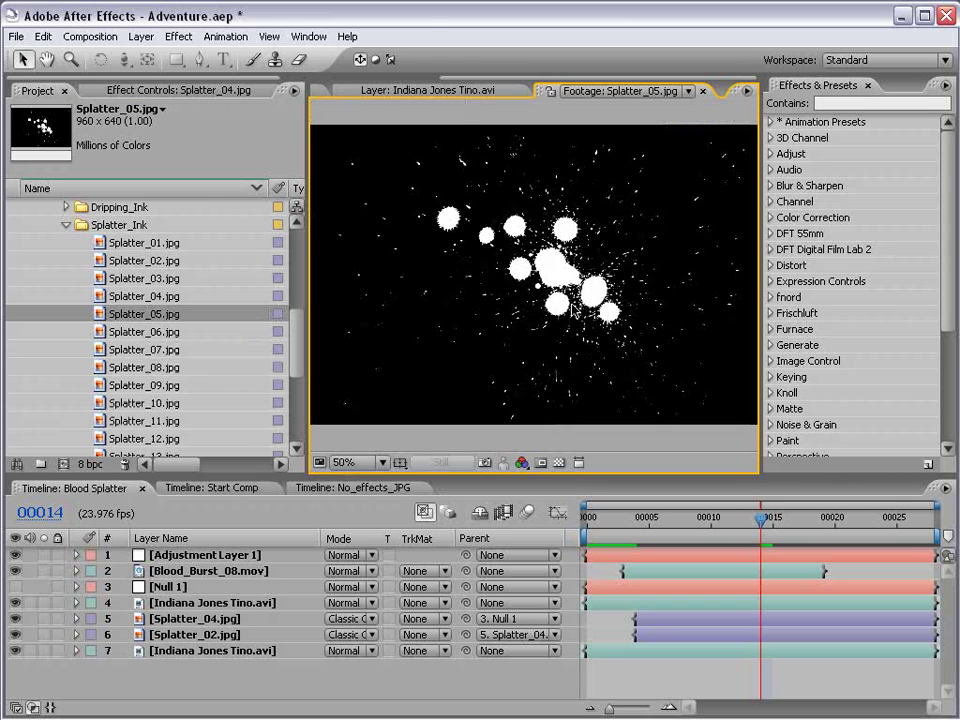
click(703, 91)
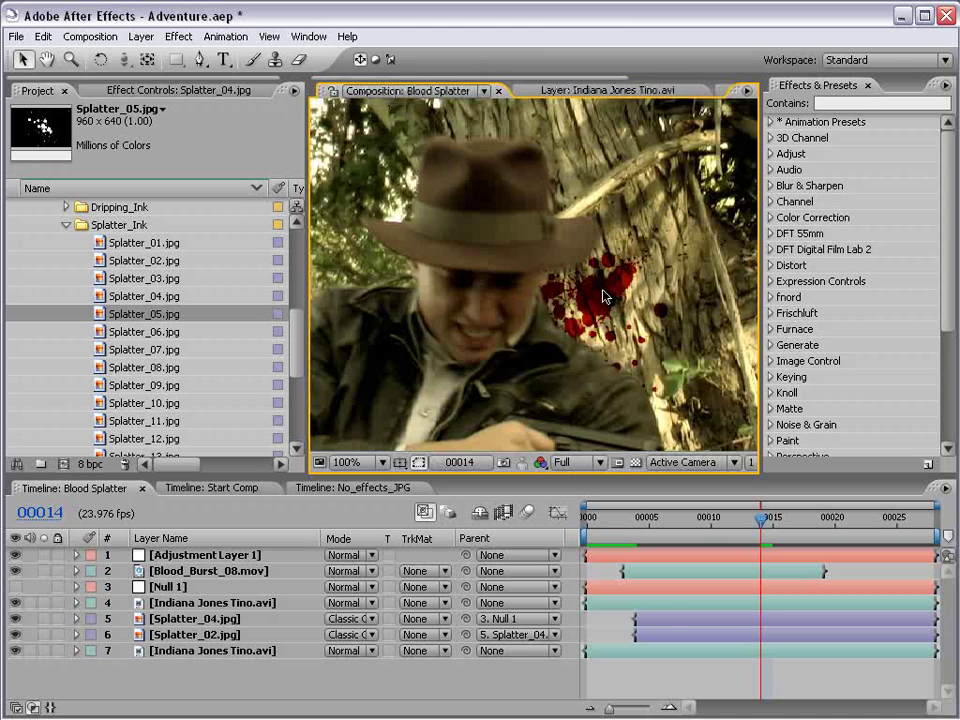
click(676, 519)
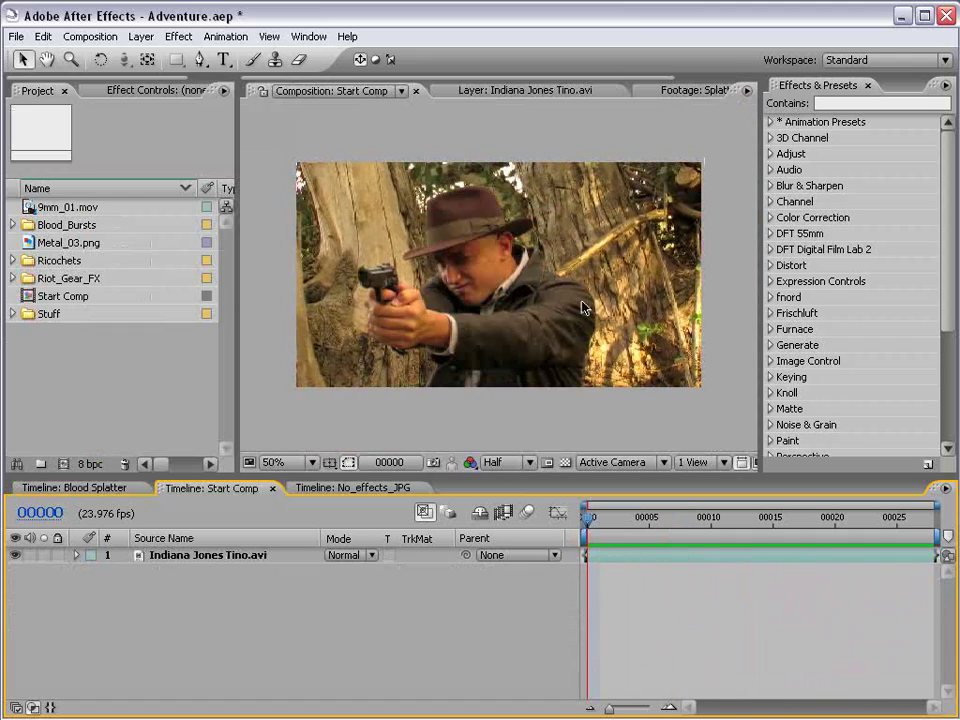
- Add Splatter_02.jpg and Splatter_04.jpg from the Splatter_Ink folder to Start Comp above the footage, starting around frame 1
click(13, 279)
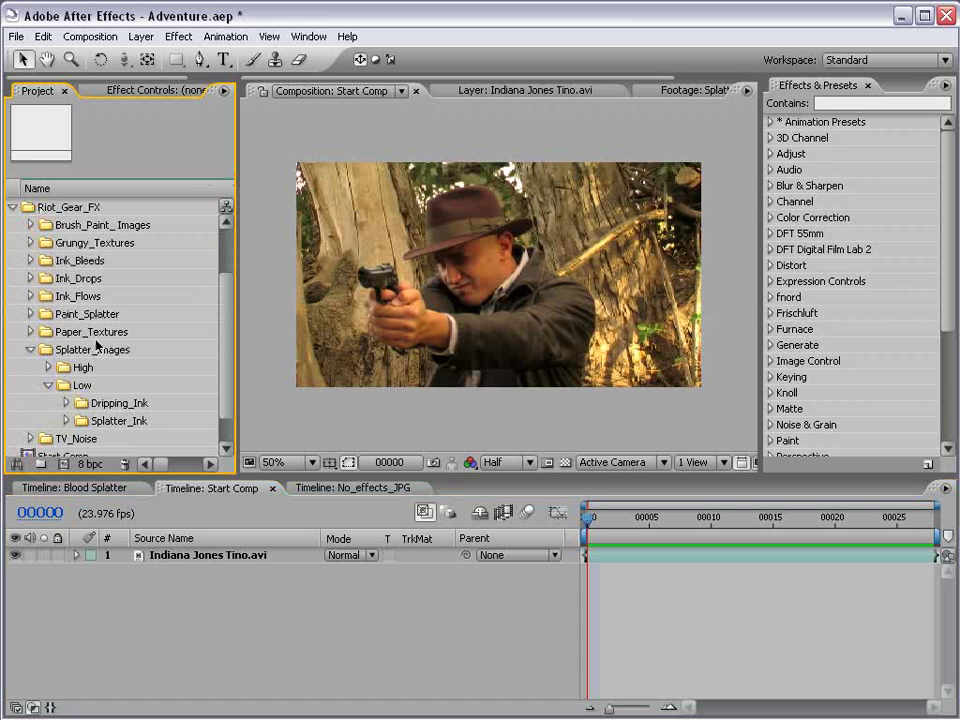
click(66, 421)
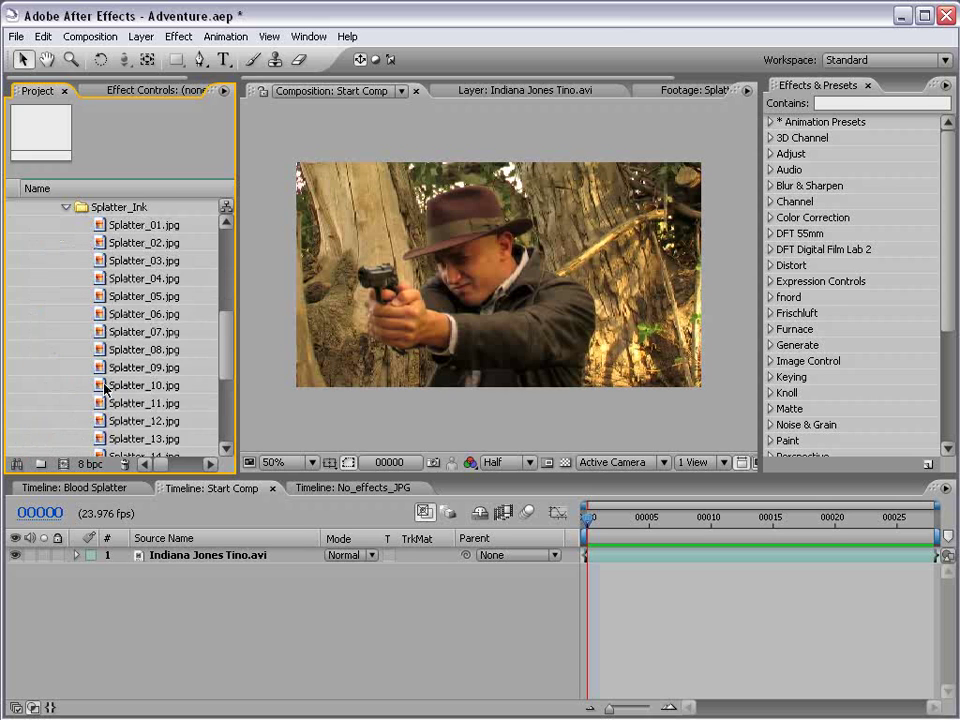
click(144, 333)
click(144, 242)
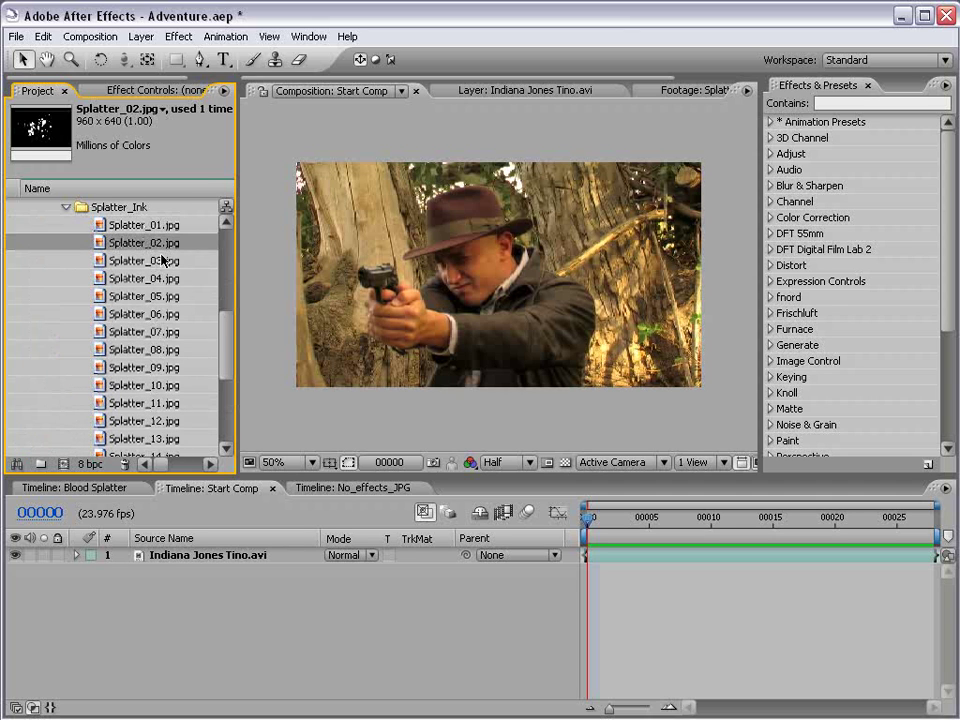
mouse_move(227, 330)
mouse_down()
mouse_move(230, 400)
mouse_move(228, 330)
mouse_up()
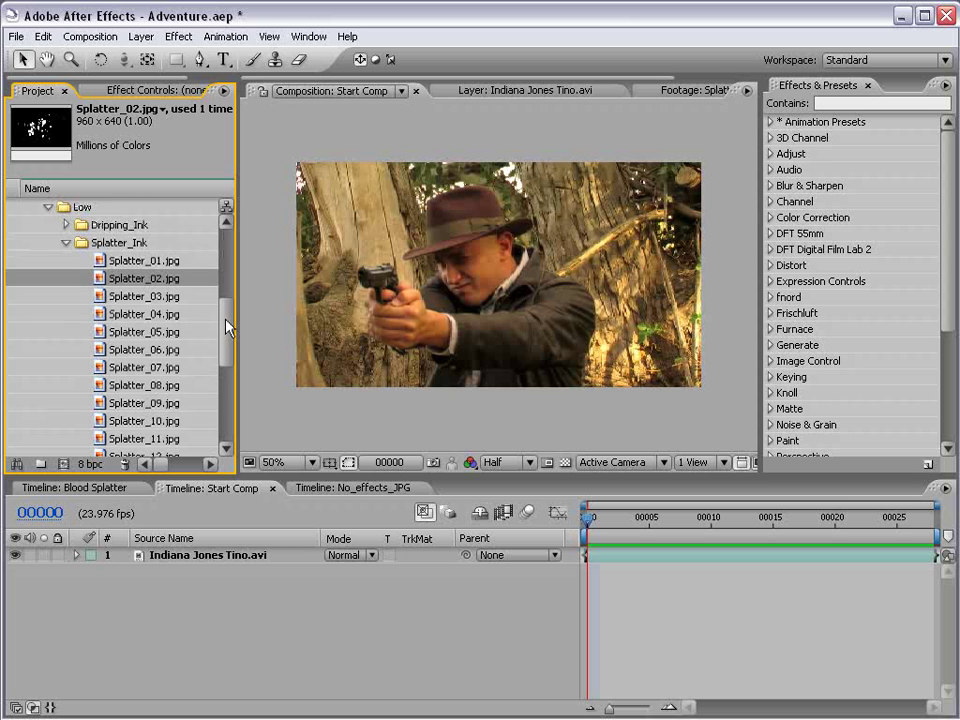
ctrl+click(170, 314)
drag(193, 285, 675, 520)
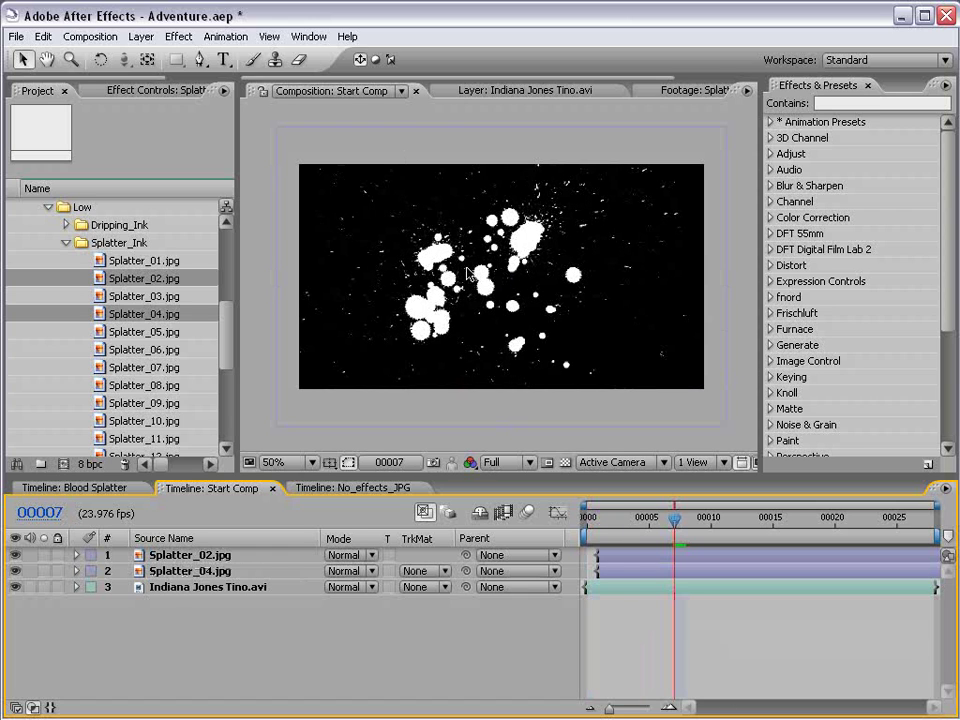
click(632, 558)
key(ctrl+shift+a)
- Apply the Set Matte effect to the Splatter_02.jpg layer and hide Splatter_04.jpg
click(207, 555)
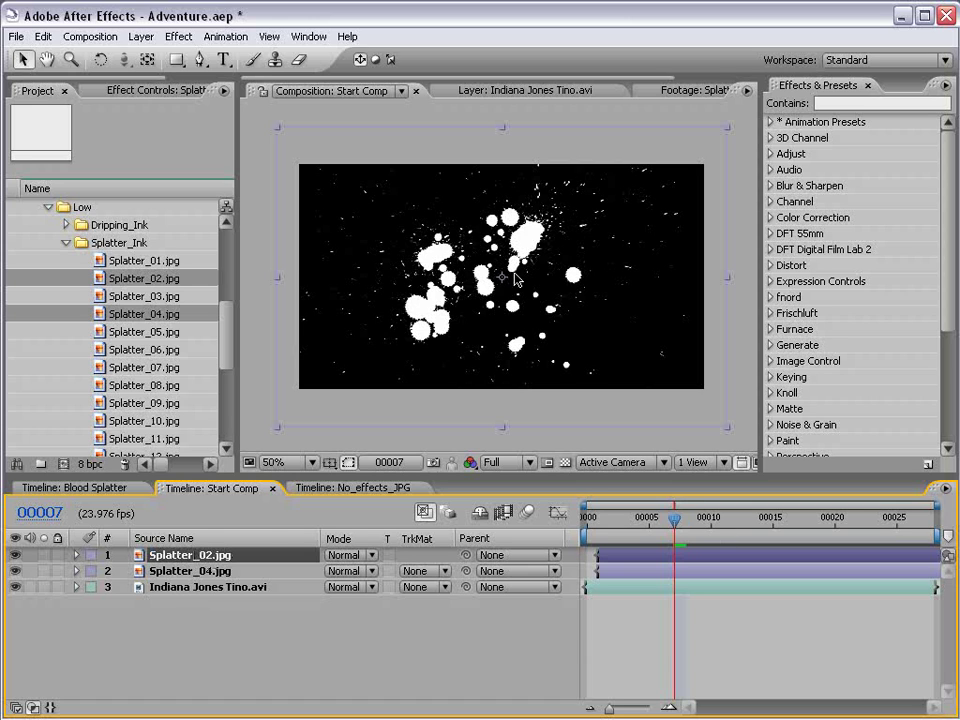
click(180, 37)
mouse_move(228, 178)
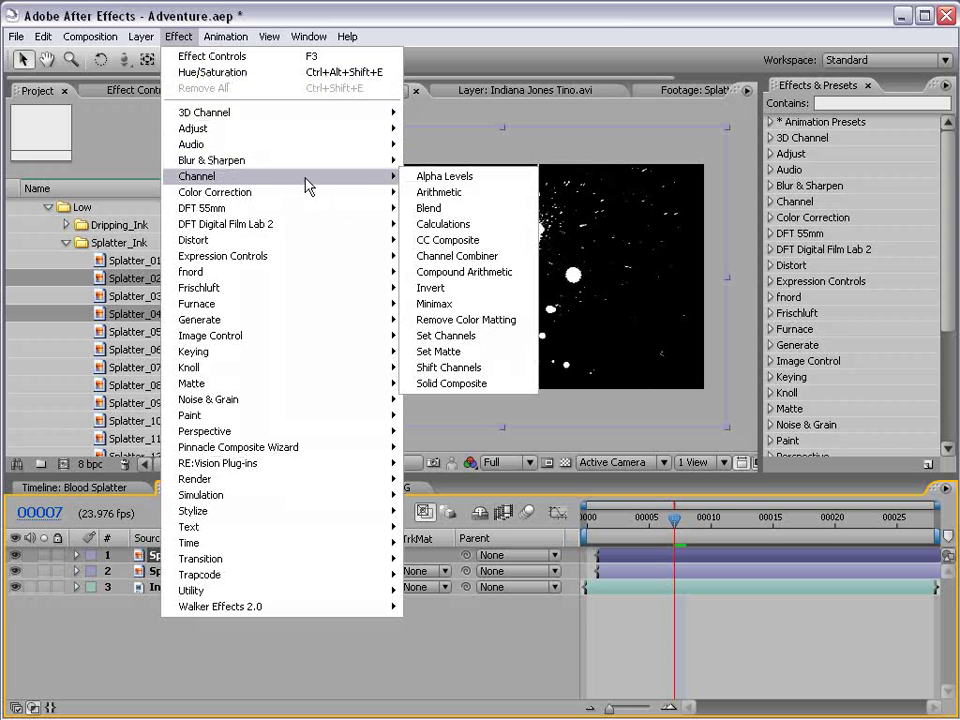
click(450, 353)
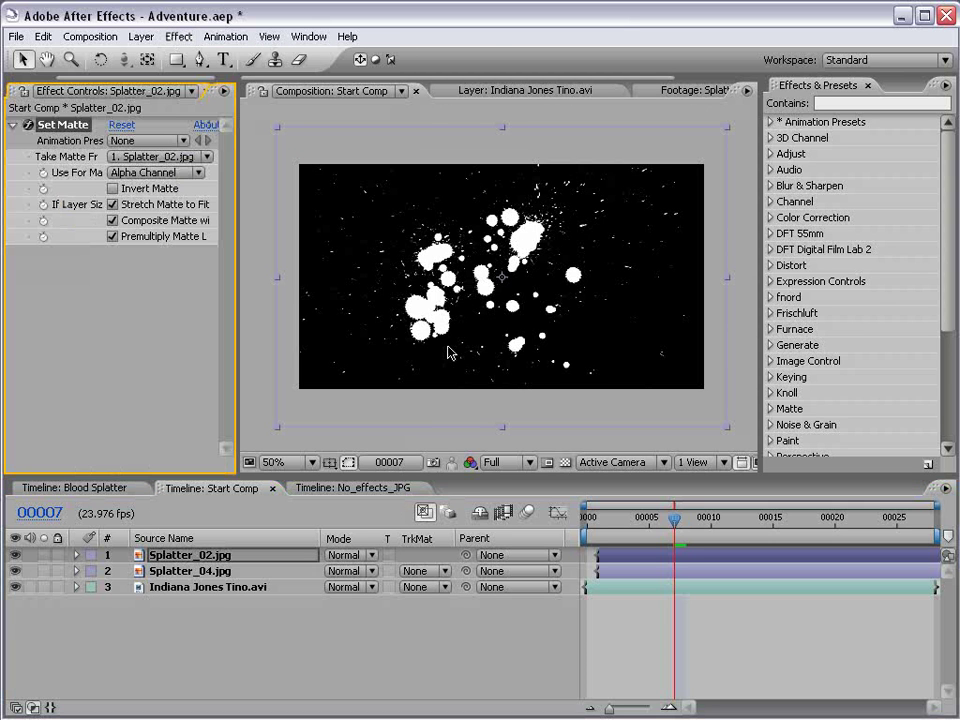
click(15, 571)
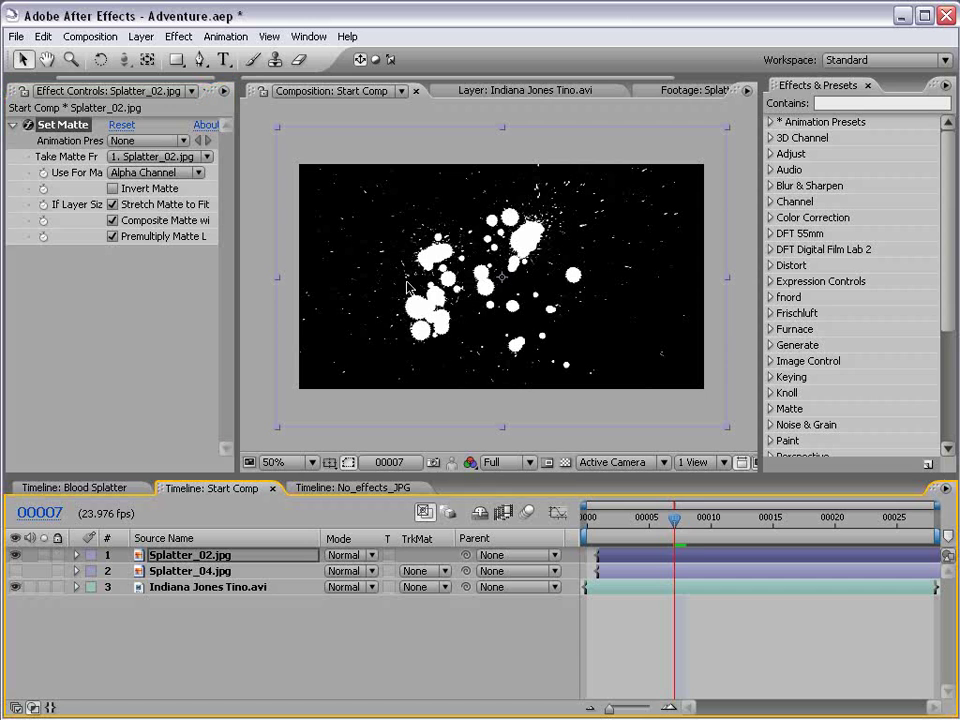
- Set Splatter_02's Set Matte effect to use Luminance as the matte, and compare the layer with the effect off and on
click(129, 175)
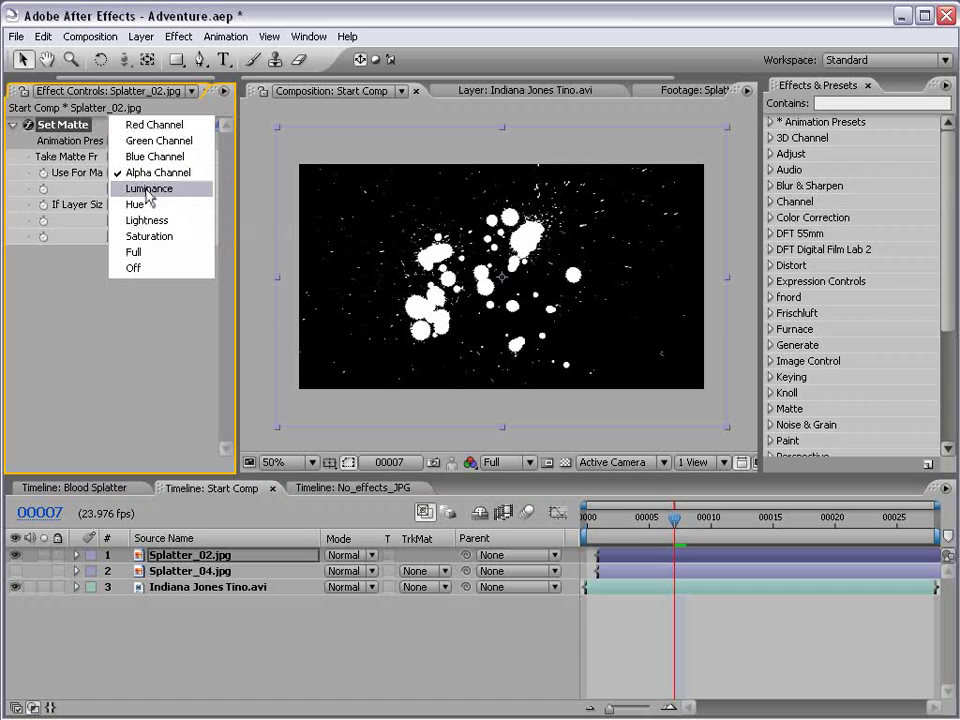
click(185, 196)
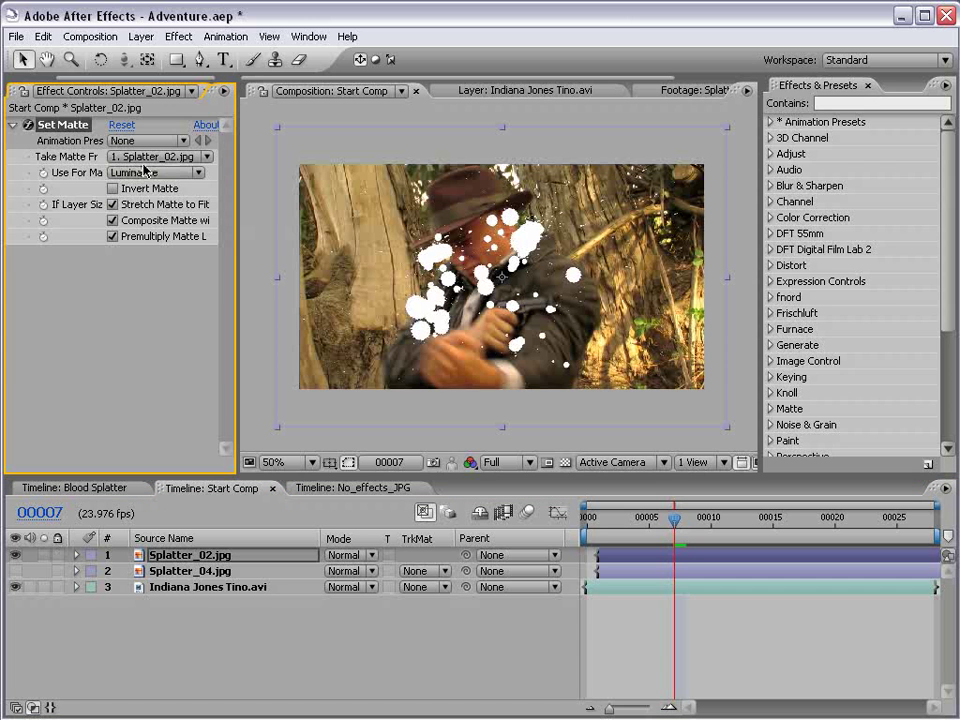
scroll(520, 293, up, 2)
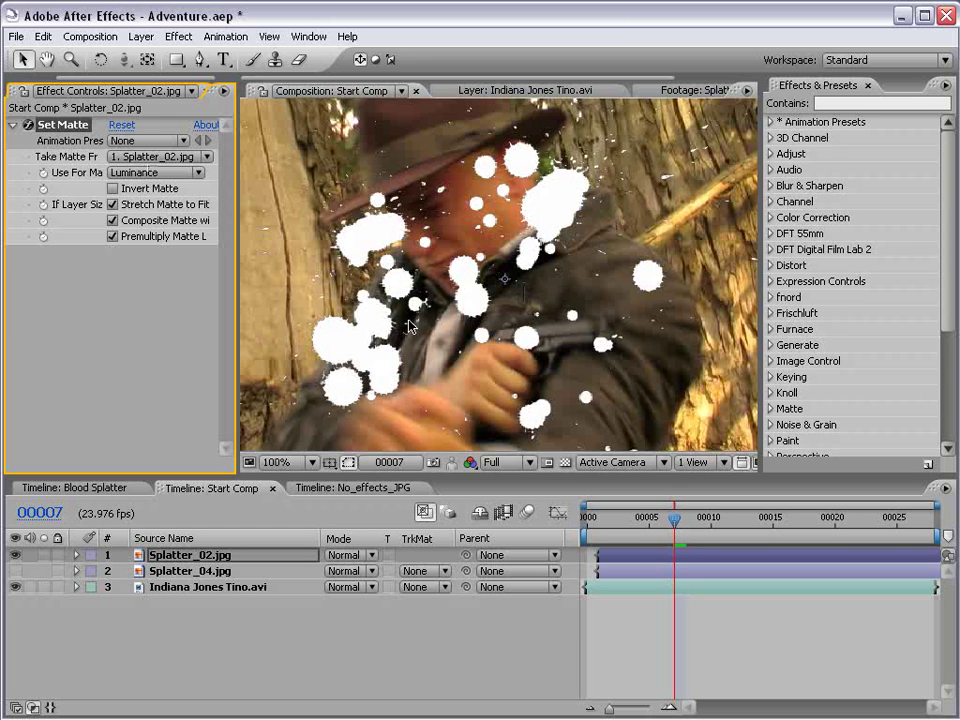
click(27, 126)
click(27, 126)
scroll(380, 230, down, 2)
scroll(380, 225, up, 2)
scroll(495, 332, down, 2)
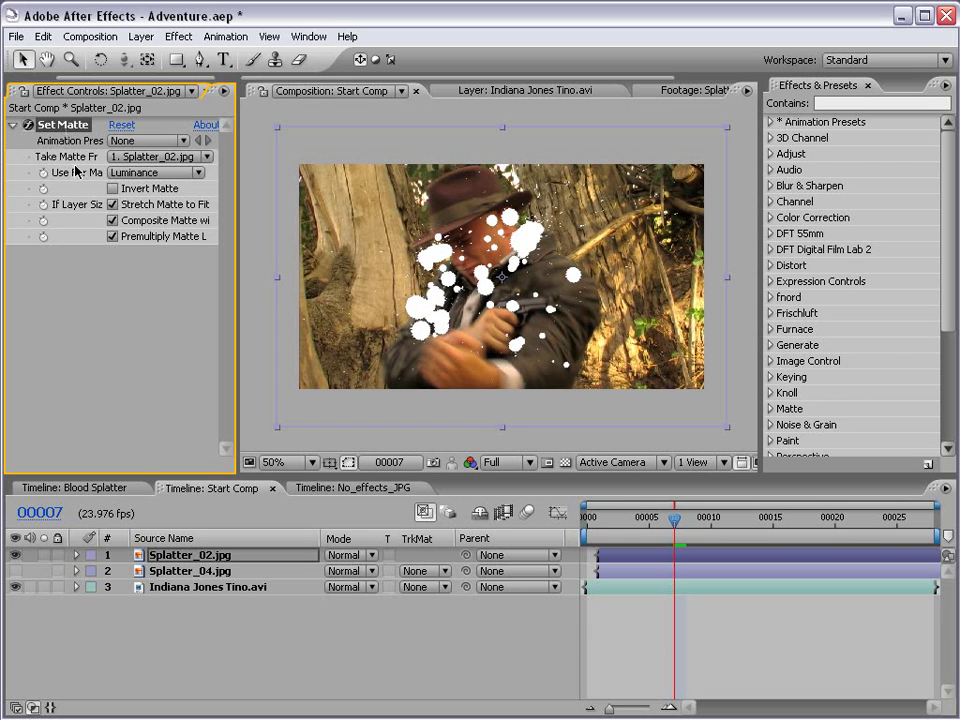
- Give Splatter_04.jpg the same Luminance Set Matte, check it on its own, and switch visibility back to Splatter_02.jpg only
click(188, 571)
click(15, 555)
click(16, 571)
scroll(585, 348, up, 1)
key(space)
drag(742, 276, 538, 255)
click(15, 571)
click(15, 555)
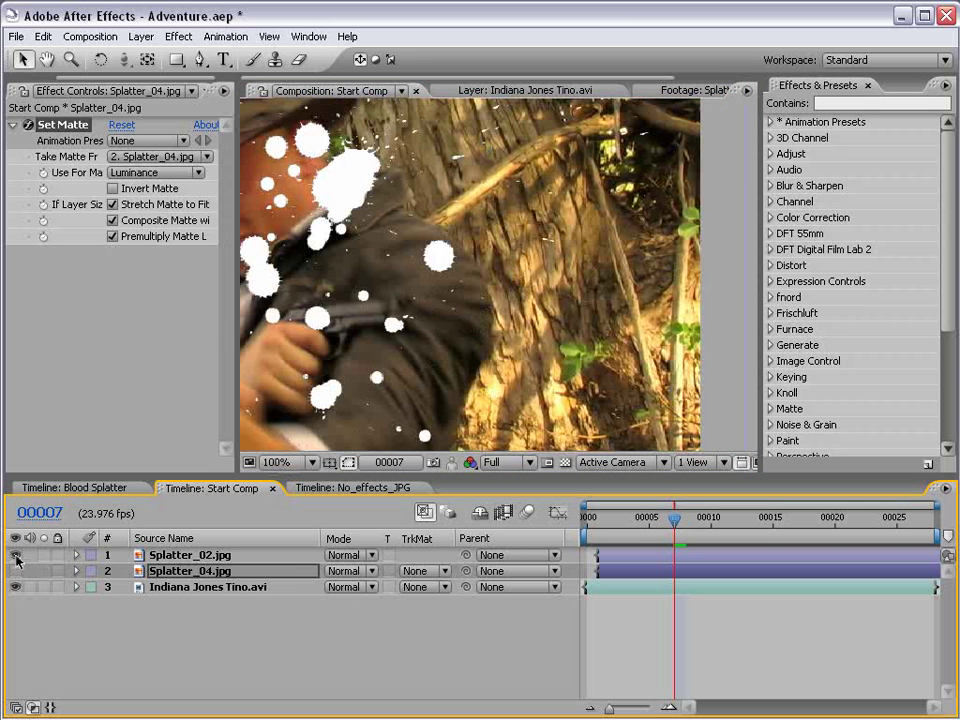
- Apply a Fill effect to Splatter_02.jpg and set its color to a darker blood red
click(186, 555)
key(comma)
click(178, 36)
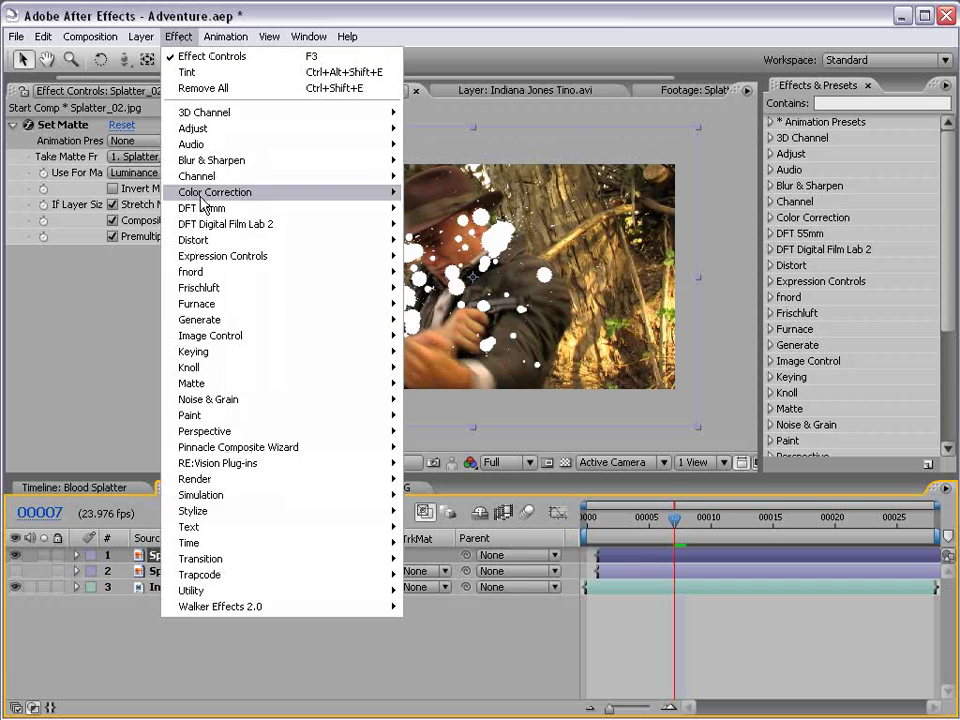
mouse_move(209, 327)
click(455, 481)
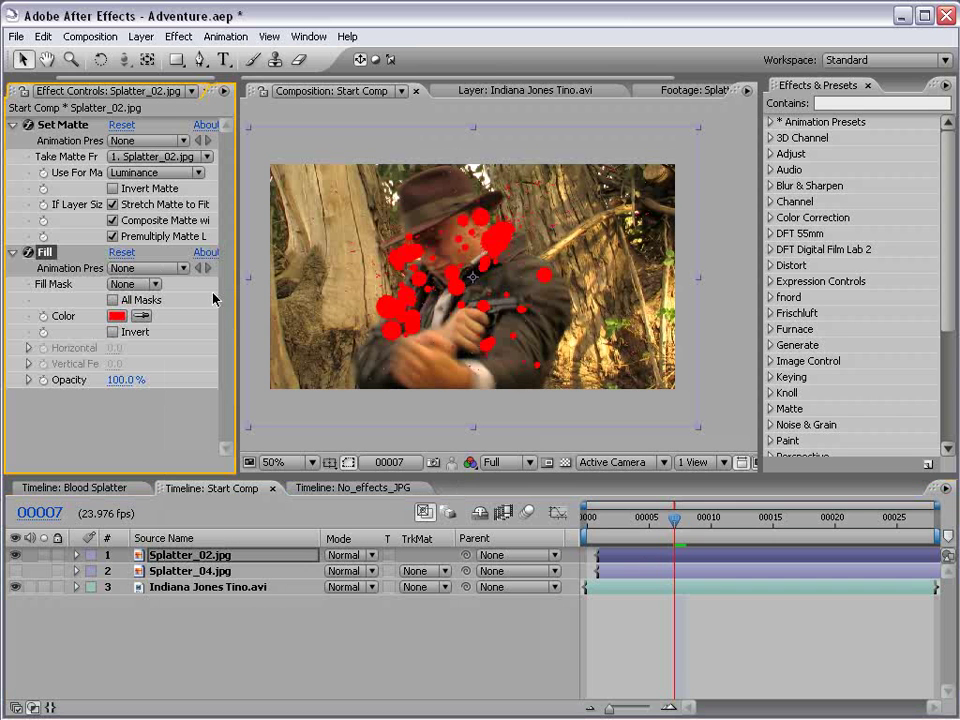
click(111, 318)
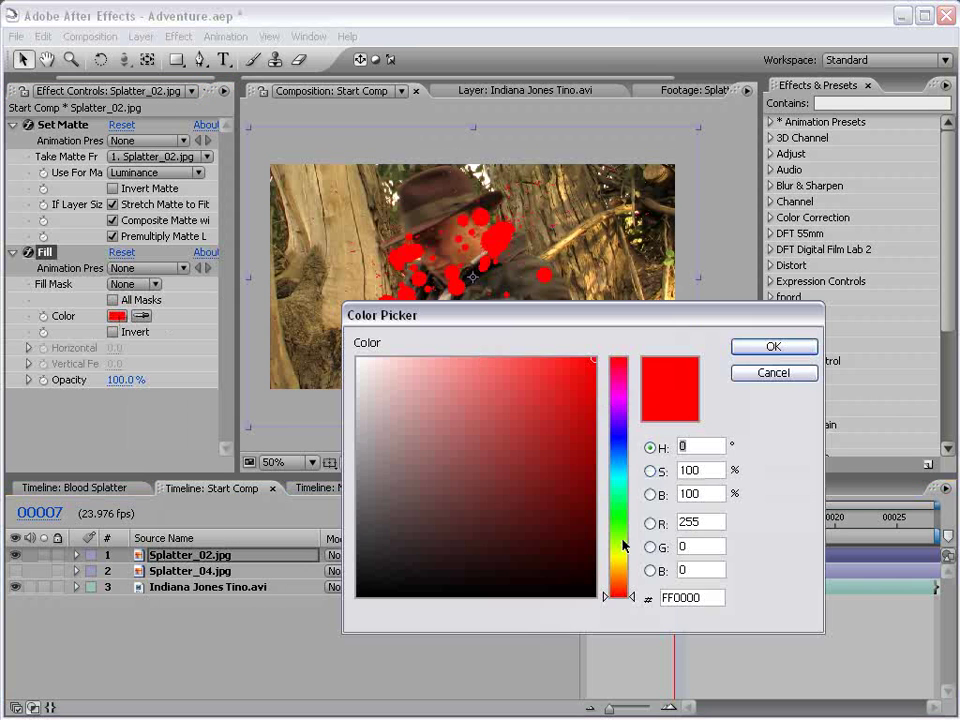
click(594, 429)
click(765, 348)
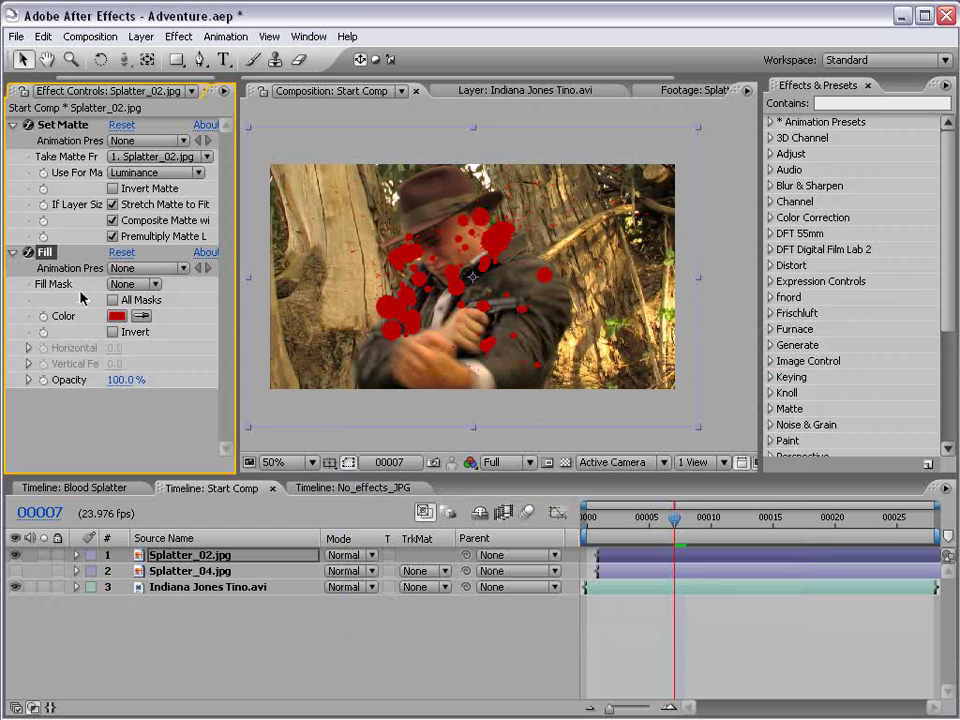
- Copy the red Fill effect to Splatter_04.jpg and toggle both splatter layers' visibility to check it, leaving only Splatter_02.jpg shown
key(ctrl+c)
click(186, 572)
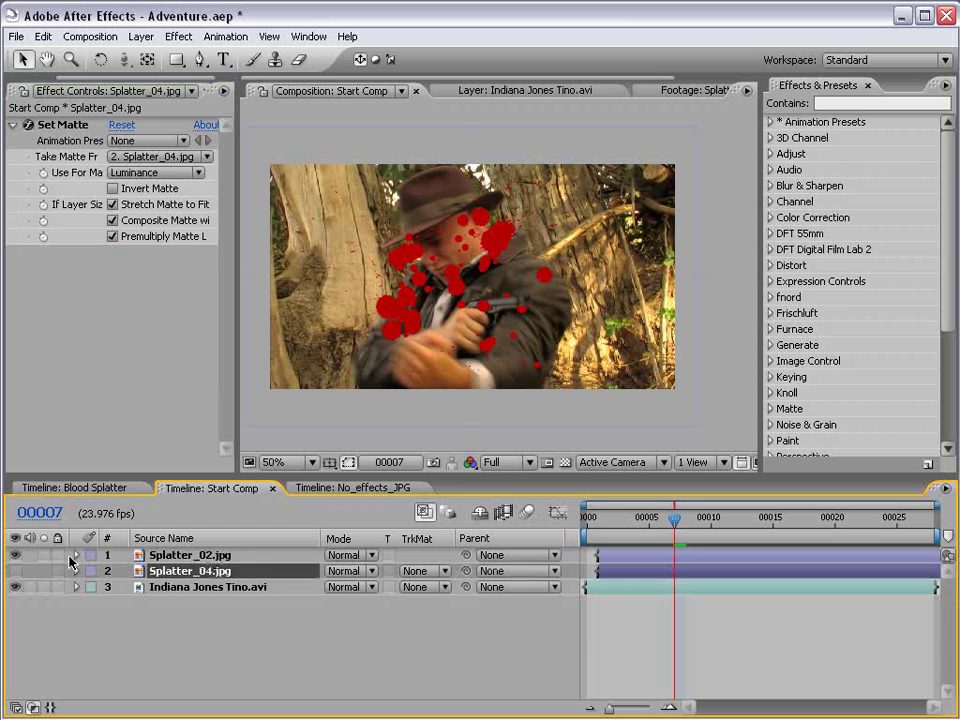
key(ctrl+v)
click(16, 557)
click(17, 571)
click(17, 571)
click(16, 556)
- Move Splatter_02.jpg onto the tree trunk behind the man's shoulder and scale it down to fit the trunk
scroll(470, 345, up, 1)
scroll(471, 344, down, 1)
drag(462, 320, 513, 281)
drag(591, 299, 519, 346)
drag(699, 433, 593, 383)
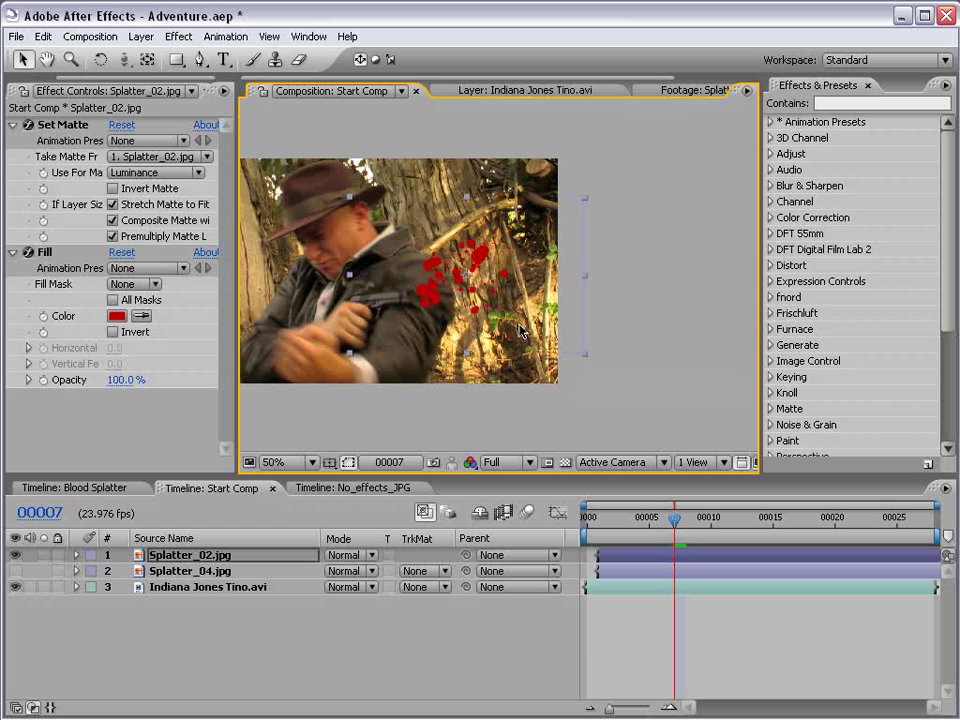
key(period)
drag(662, 434, 598, 383)
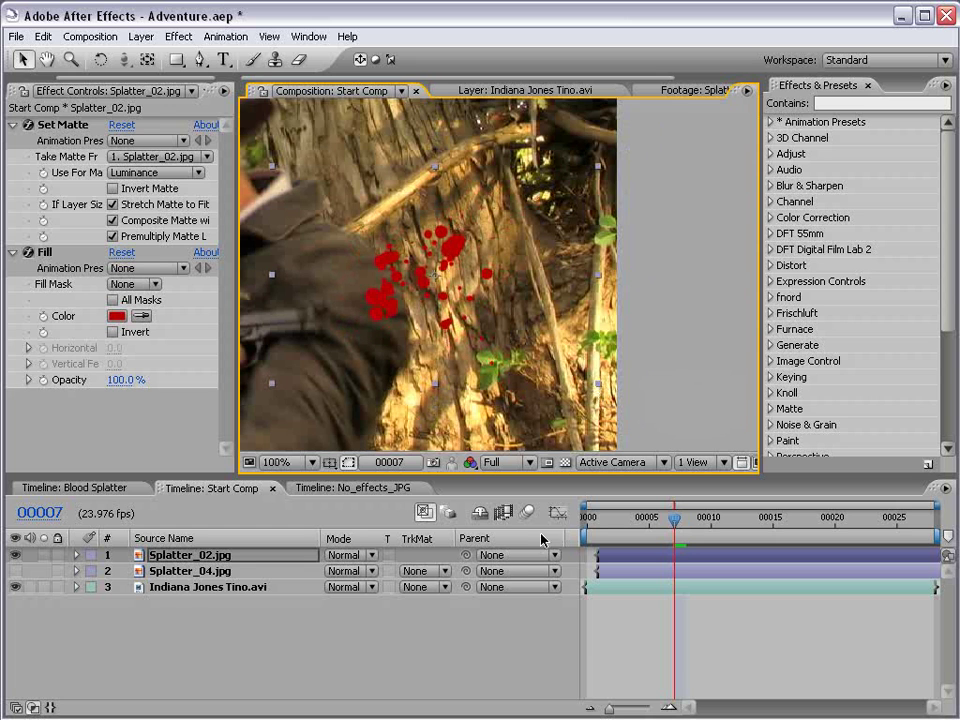
- Show Splatter_04.jpg, scale it down and place it over the other splatter on the tree trunk
click(14, 570)
click(190, 571)
key(comma)
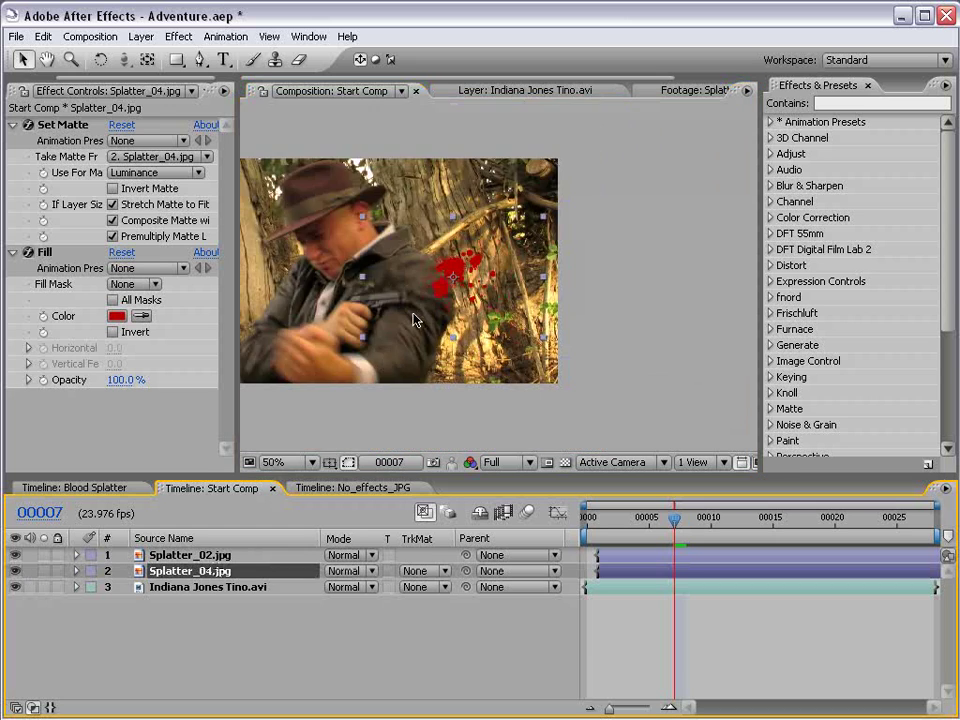
drag(455, 305, 510, 300)
key(F2)
key(period)
- Set the blending mode of both splatter layers to Classic Color Burn
click(211, 555)
shift+click(212, 570)
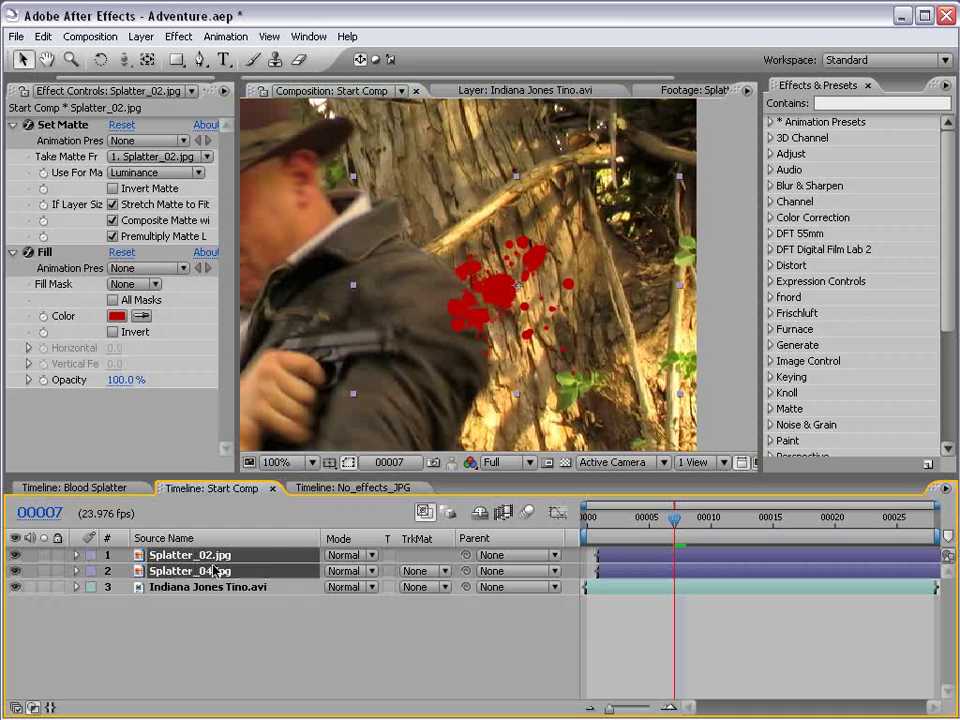
click(345, 566)
click(430, 678)
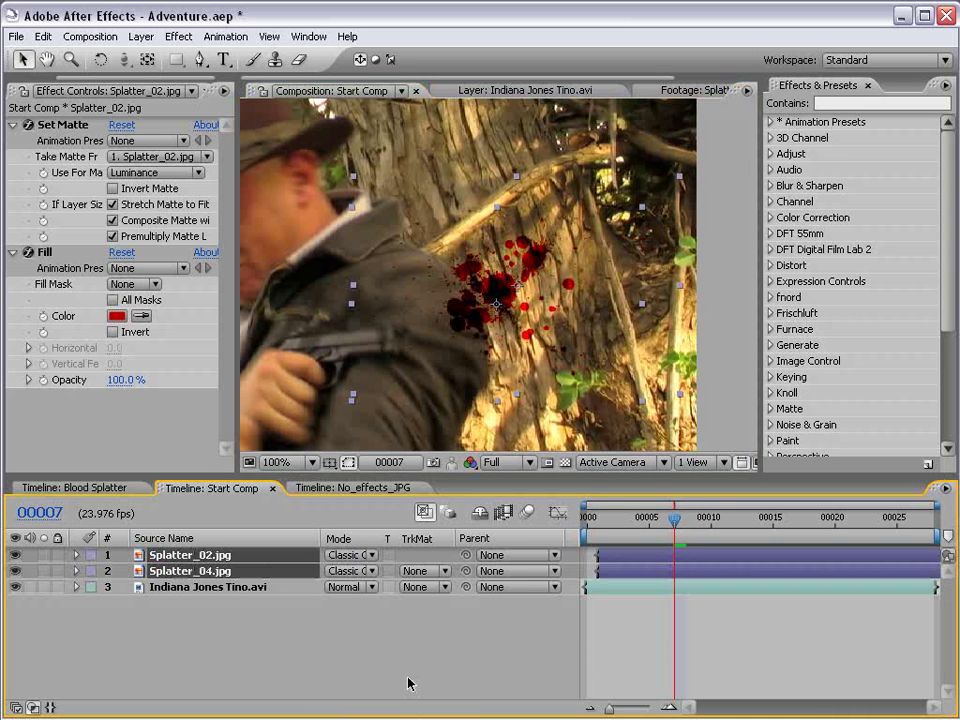
- Inspect the splatter up close and brighten the Fill colour of Splatter_04.jpg to D70000
scroll(480, 388, up, 1)
key(space)
drag(560, 321, 543, 326)
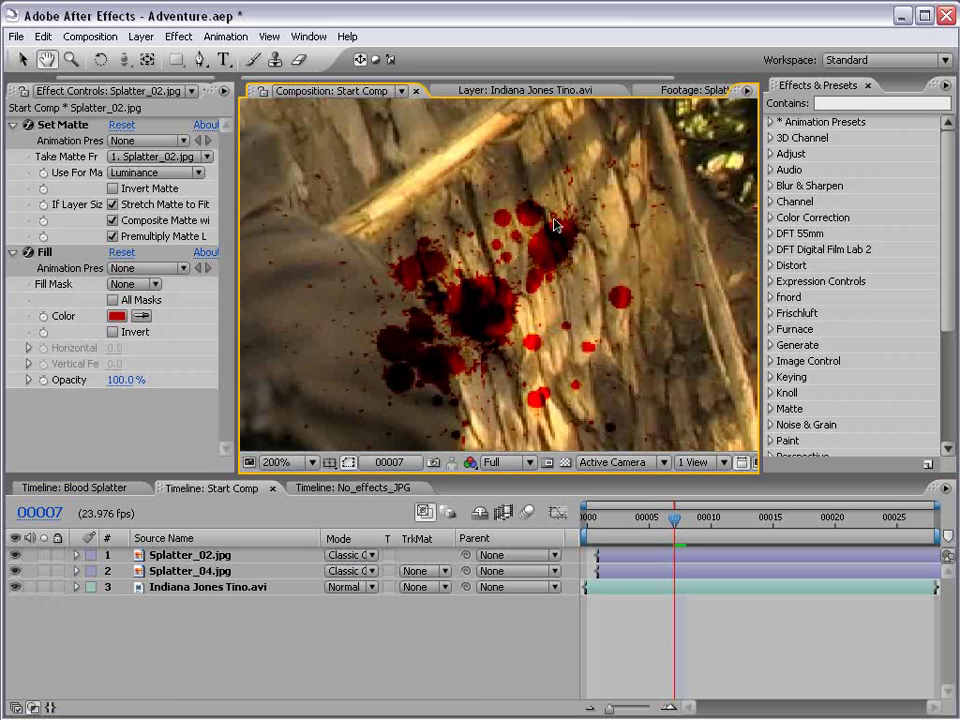
scroll(437, 318, down, 1)
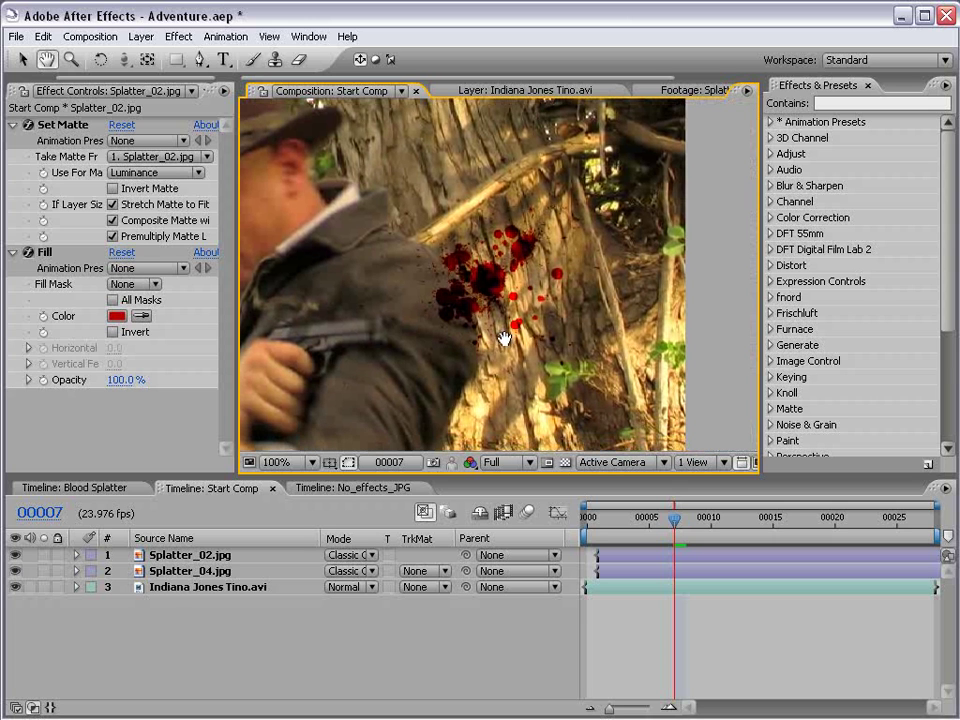
click(203, 624)
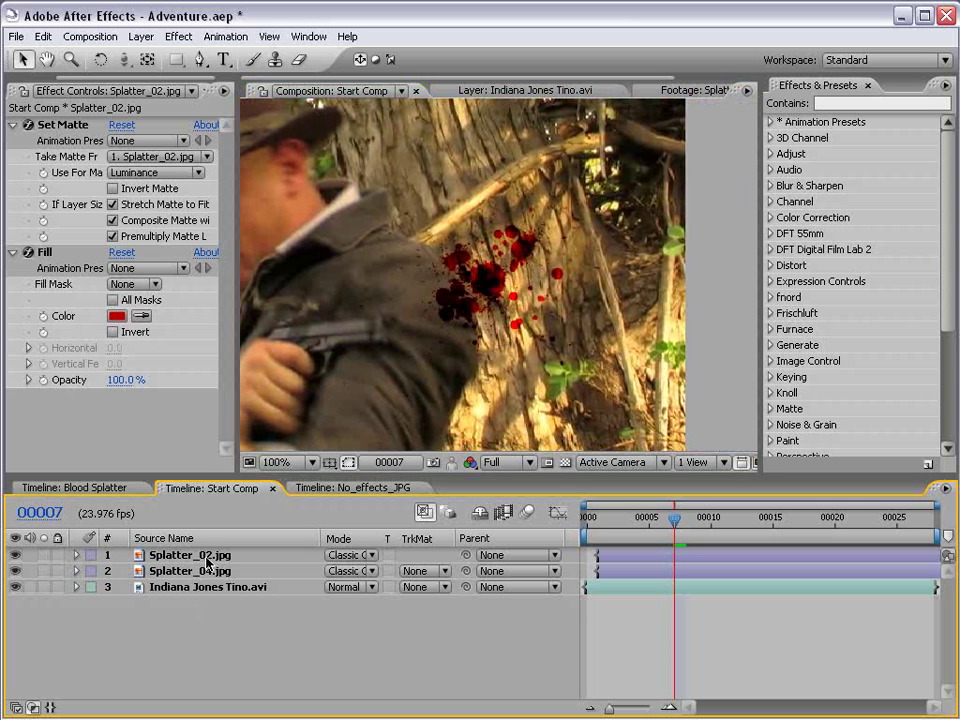
click(205, 572)
click(117, 316)
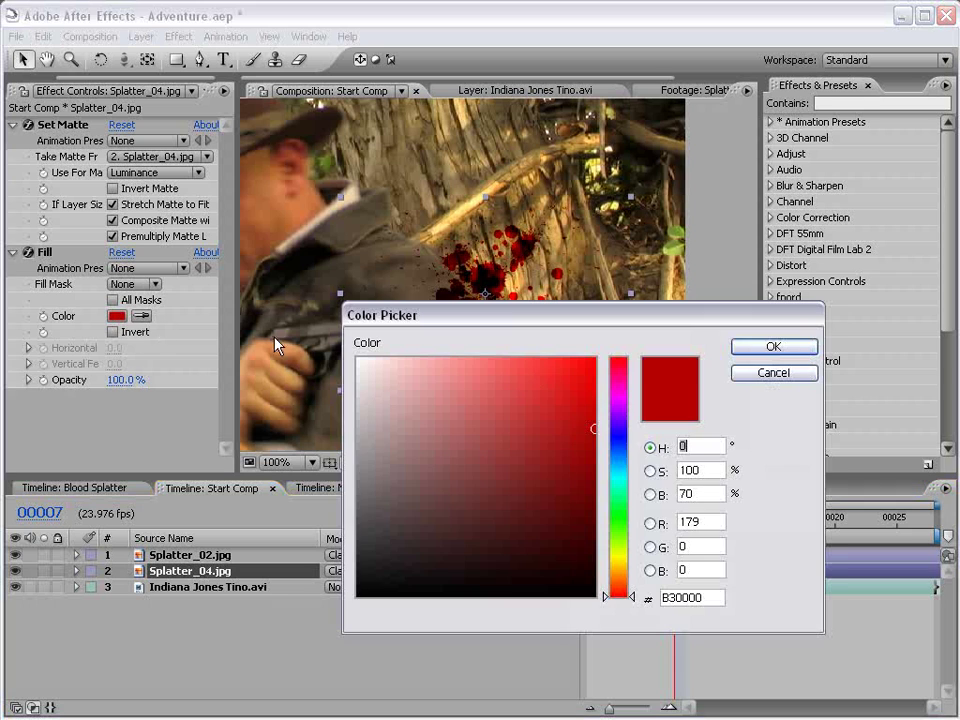
drag(574, 418, 615, 400)
drag(567, 322, 517, 352)
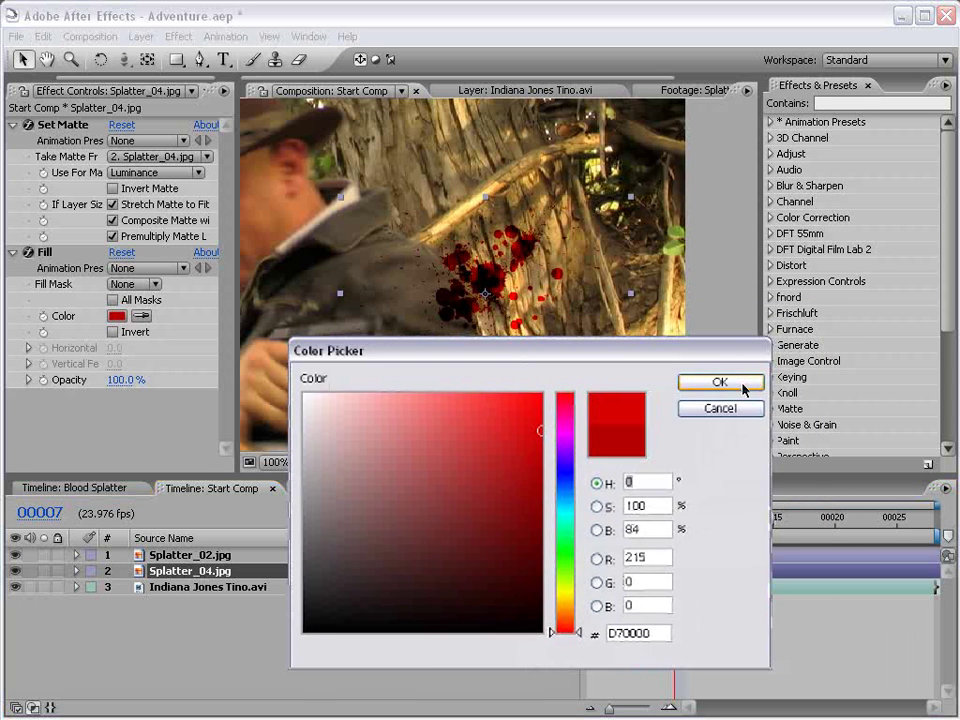
key(Return)
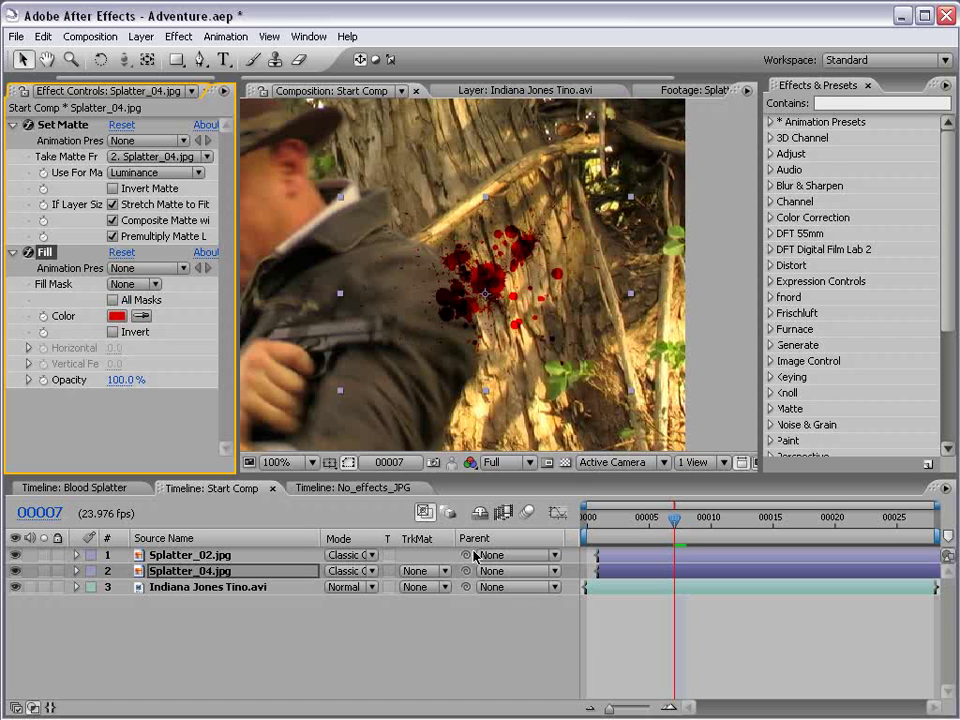
- Shift both splatter layers in time to start at frame 4 and preview the composition
click(513, 622)
scroll(476, 328, down, 1)
key(h)
drag(476, 328, 496, 338)
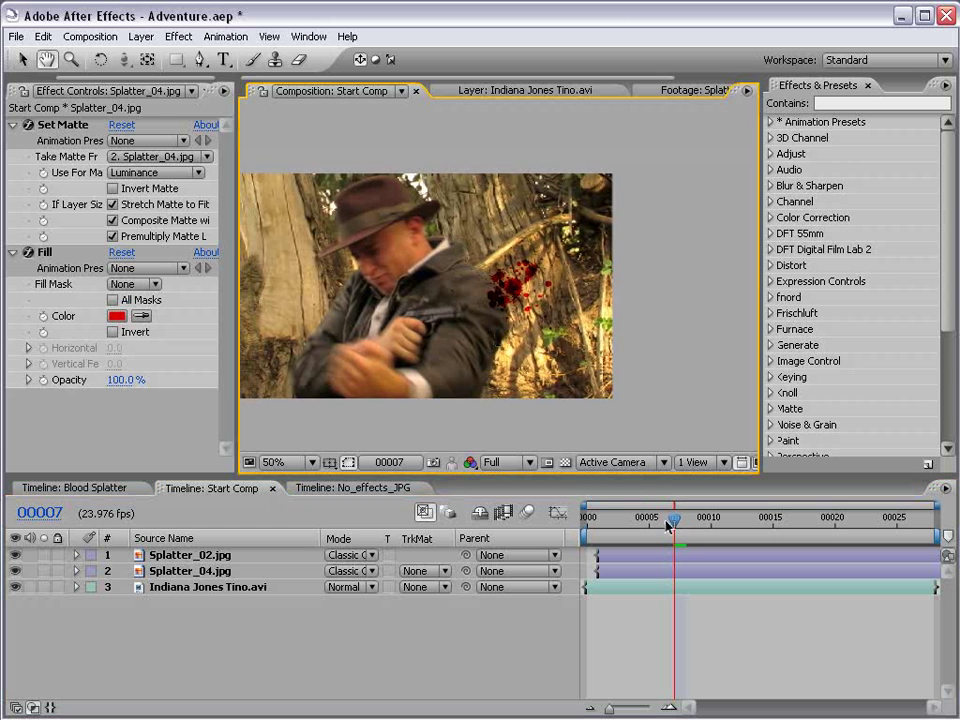
drag(669, 522, 598, 521)
click(602, 557)
shift+click(617, 569)
click(684, 621)
key(KP_0)
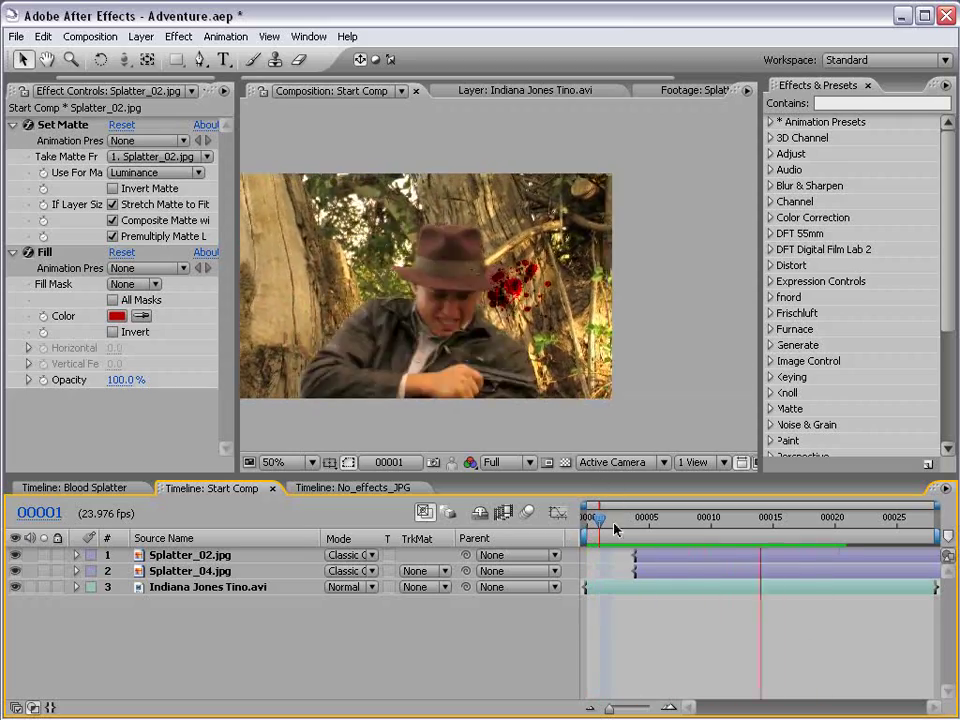
- Scrub Start Comp to check the splatter against the moving tree and compare it with the Blood Splatter composition
click(613, 521)
drag(613, 521, 859, 521)
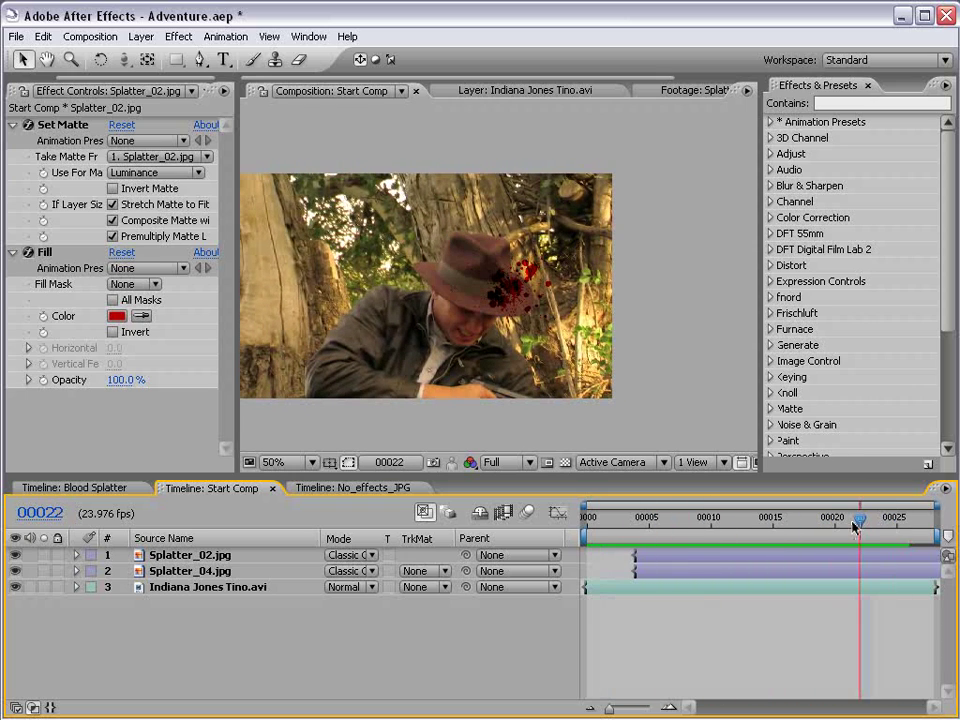
click(80, 488)
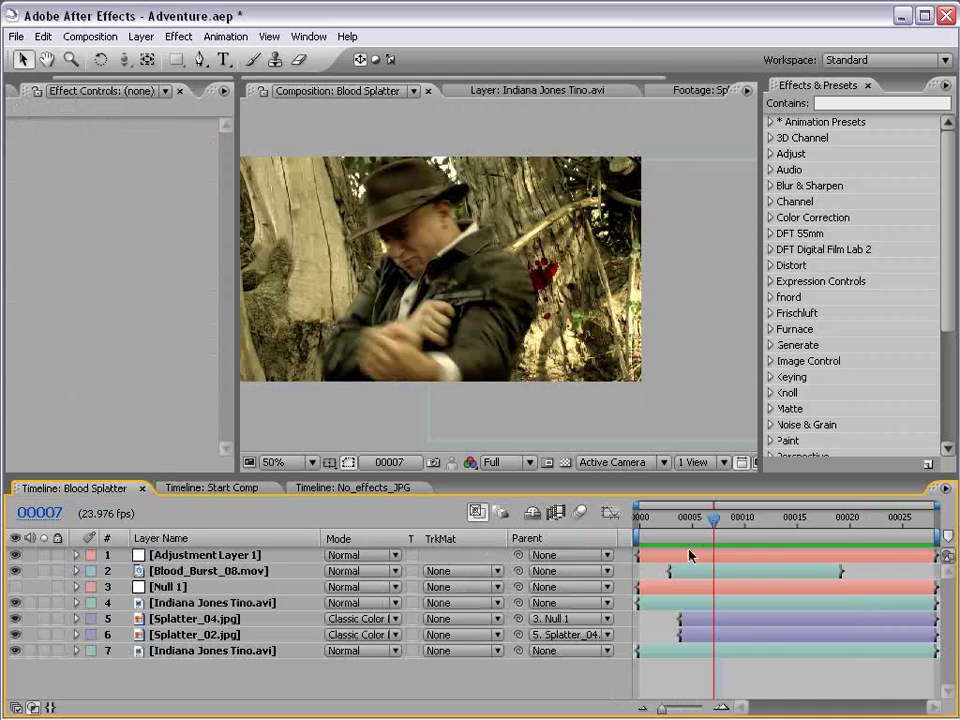
click(737, 521)
mouse_move(737, 521)
mouse_down()
mouse_move(796, 521)
mouse_move(680, 521)
mouse_move(729, 527)
mouse_up()
click(211, 488)
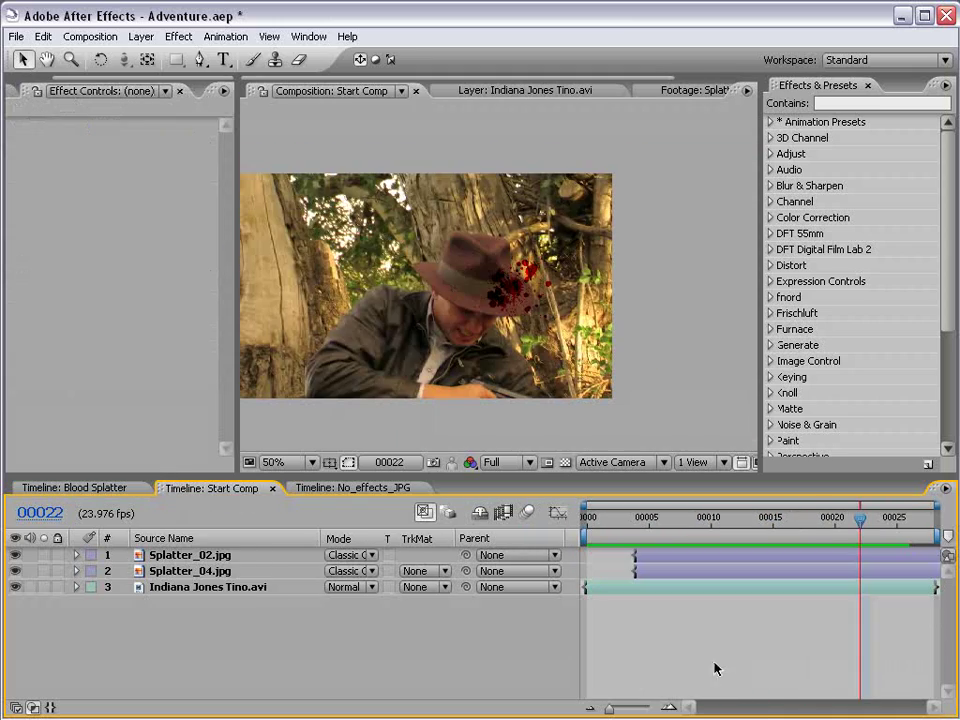
- Inspect the splatter at frame 4 and add a new null object to Start Comp
click(630, 519)
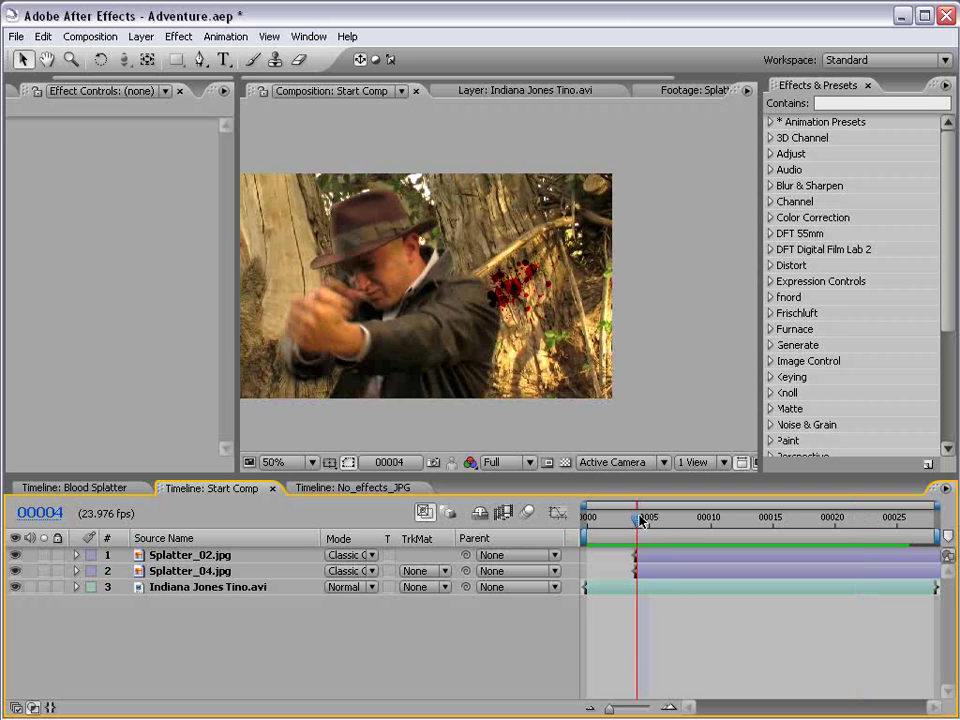
scroll(487, 314, up, 1)
drag(516, 358, 550, 348)
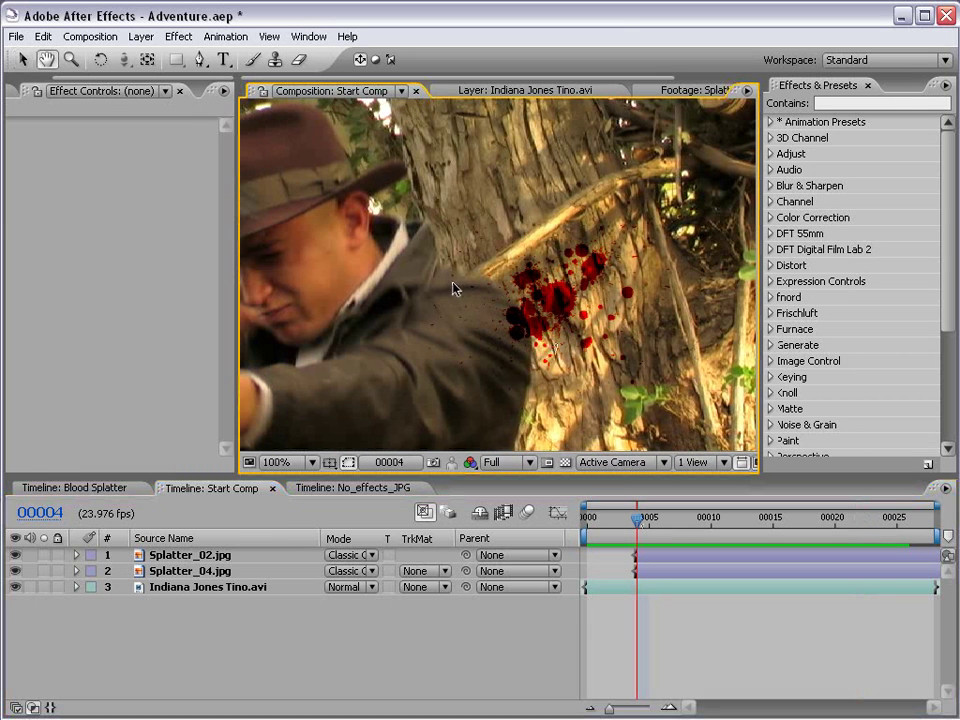
scroll(465, 325, down, 2)
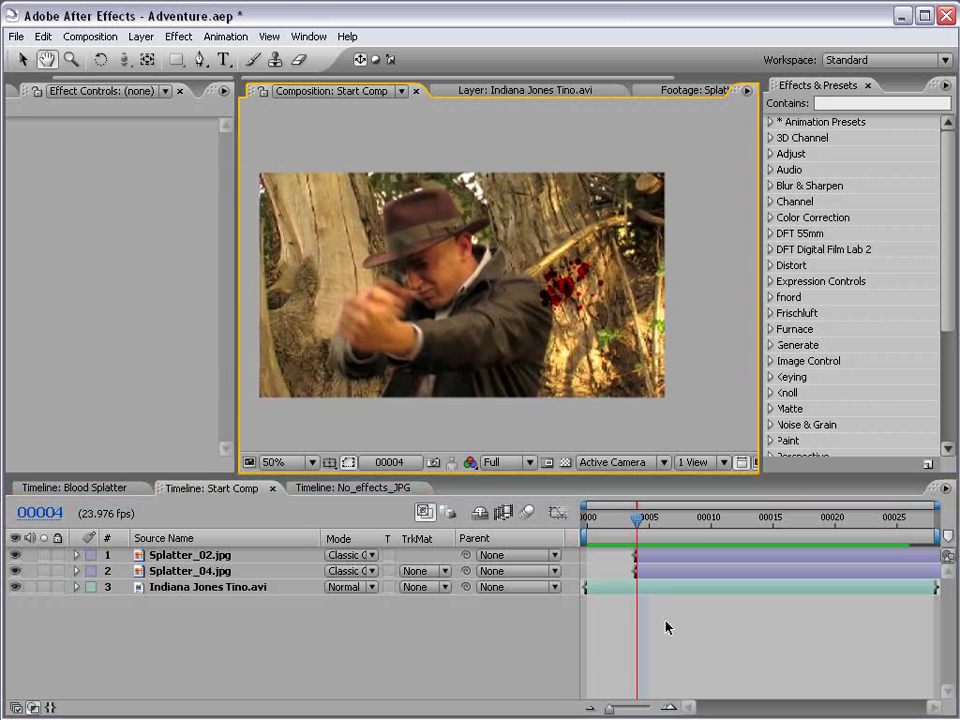
click(142, 37)
mouse_move(150, 56)
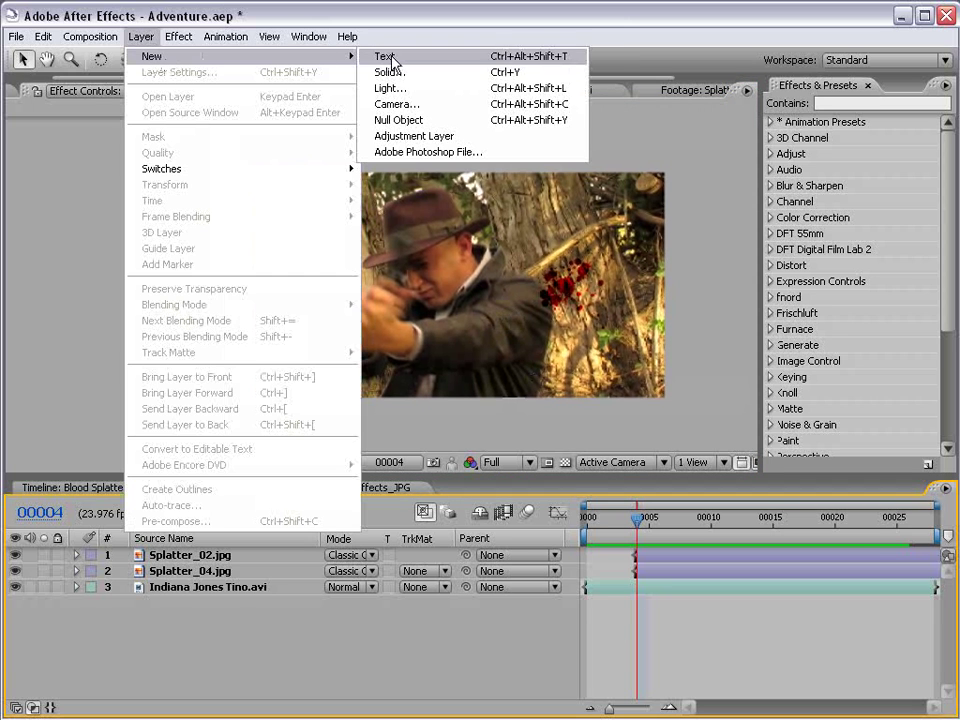
click(413, 120)
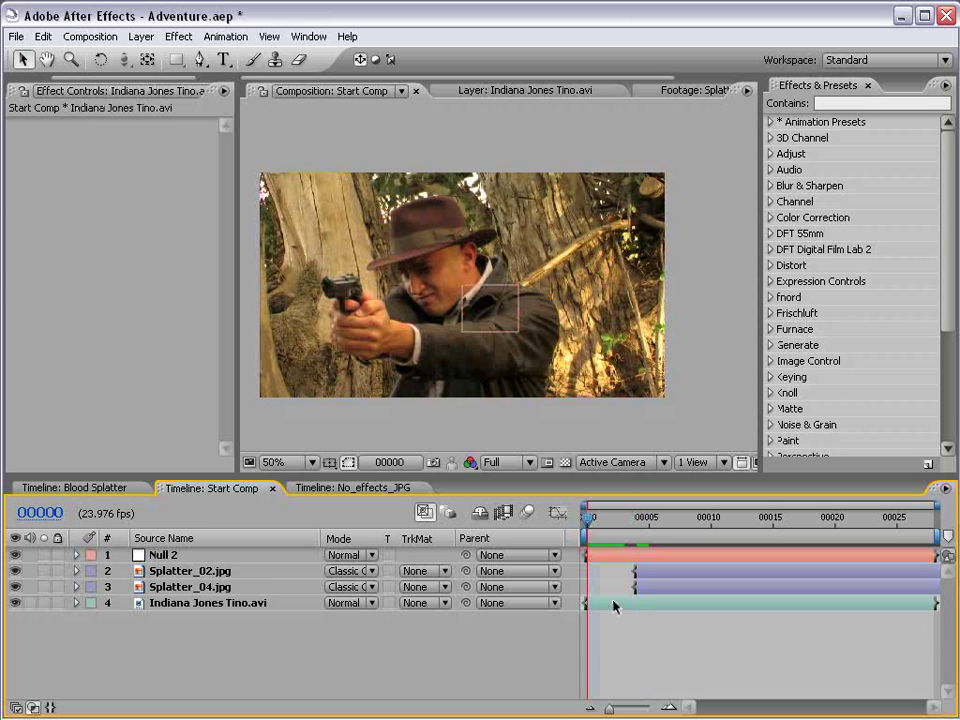
- Open the Indiana Jones Tino.avi layer in its own viewer, show the Tracker Controls and widen the viewer around the tree trunk
double_click(614, 605)
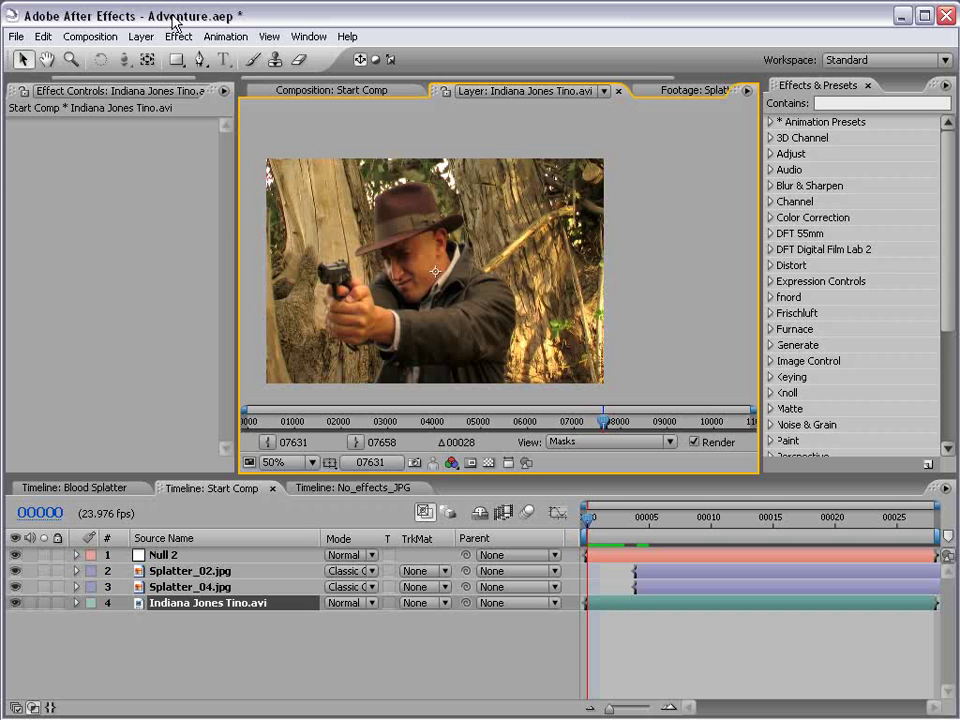
click(302, 36)
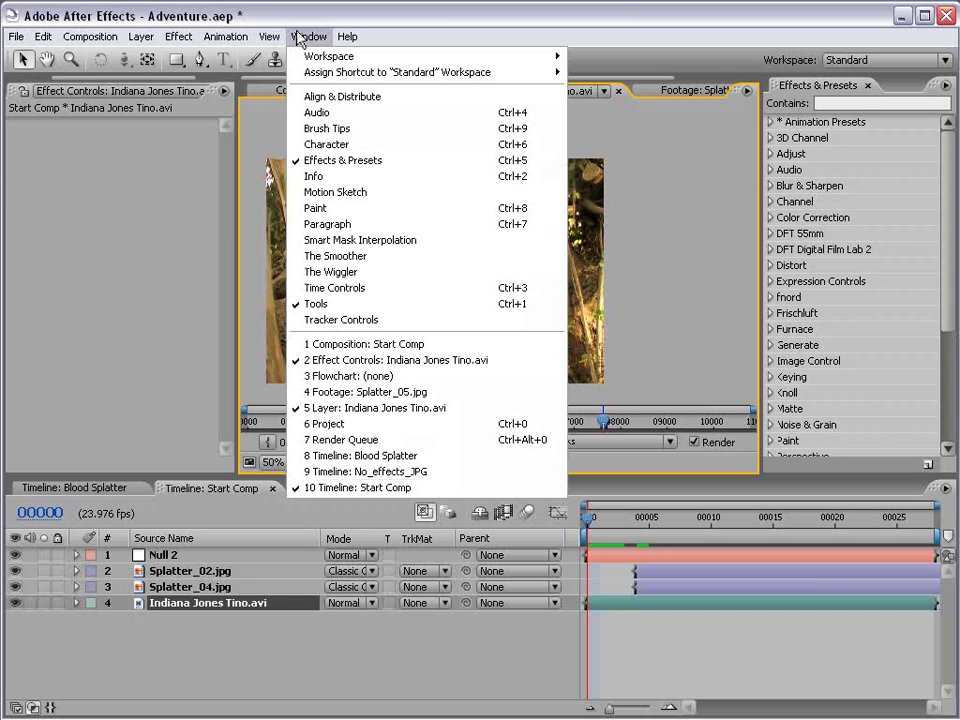
click(370, 322)
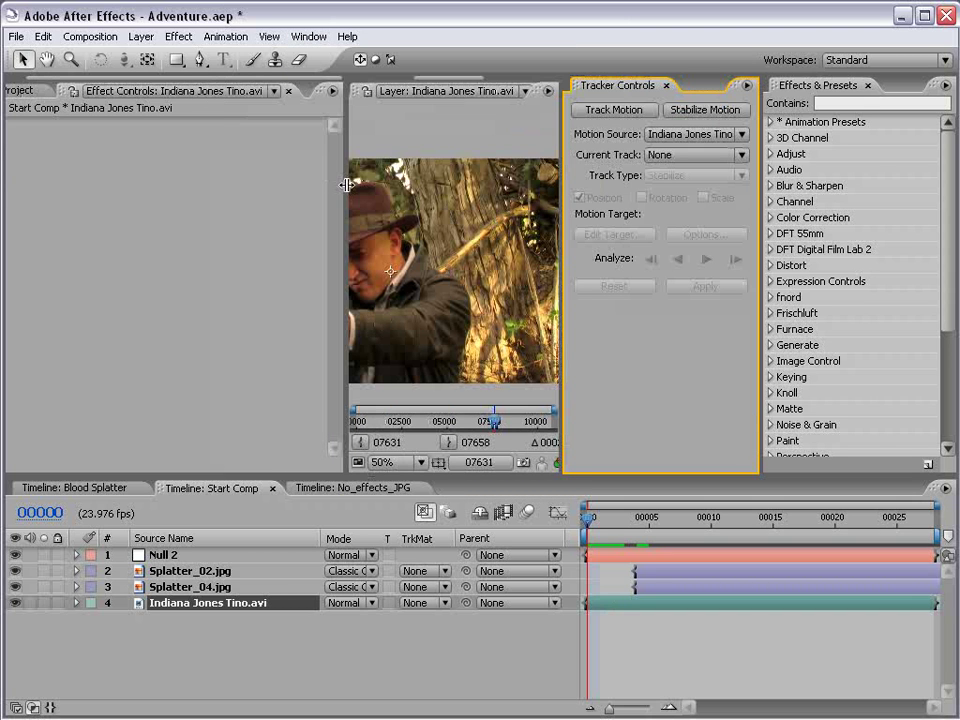
drag(332, 185, 77, 193)
key(space)
drag(252, 255, 311, 249)
scroll(364, 264, up, 1)
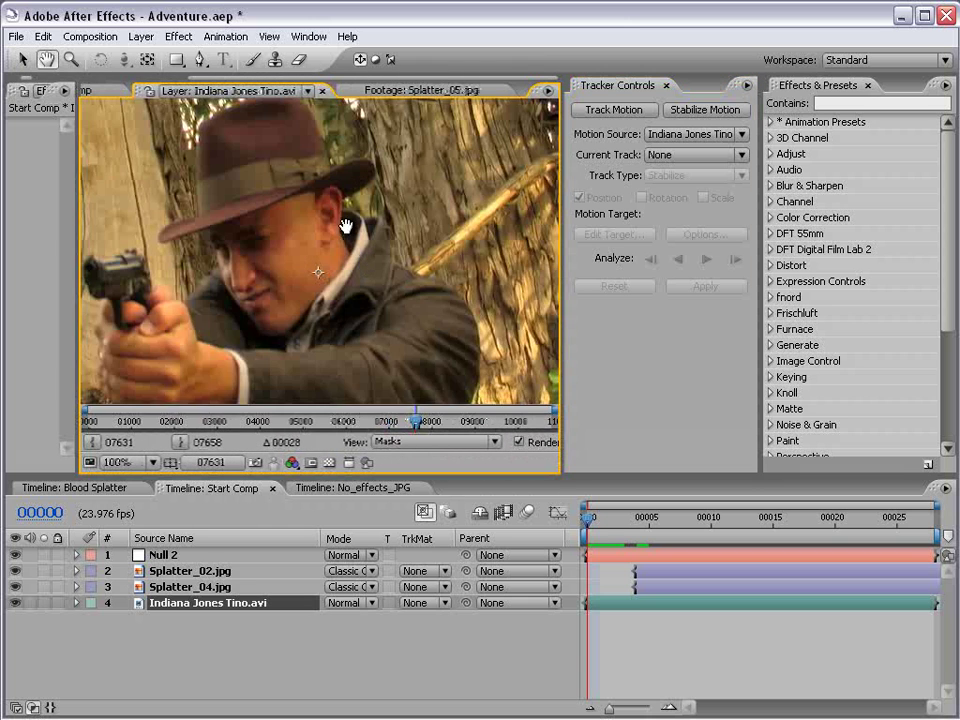
drag(339, 200, 277, 304)
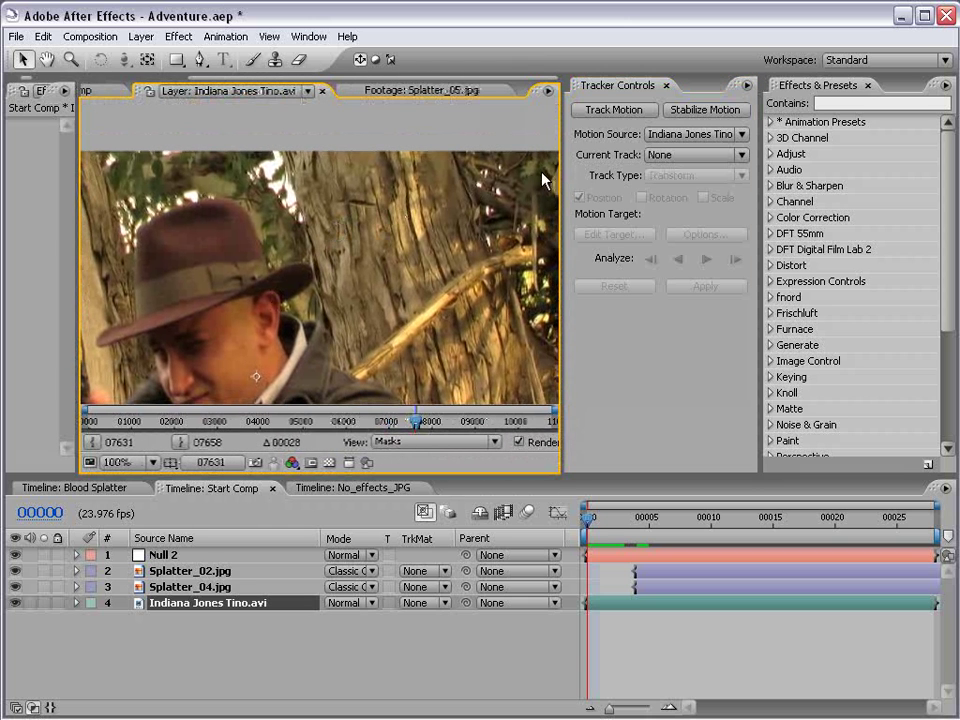
- Set up a Transform motion track with Position and Rotation, placing Track Point 2 where the branch crosses the trunk
click(609, 112)
click(641, 198)
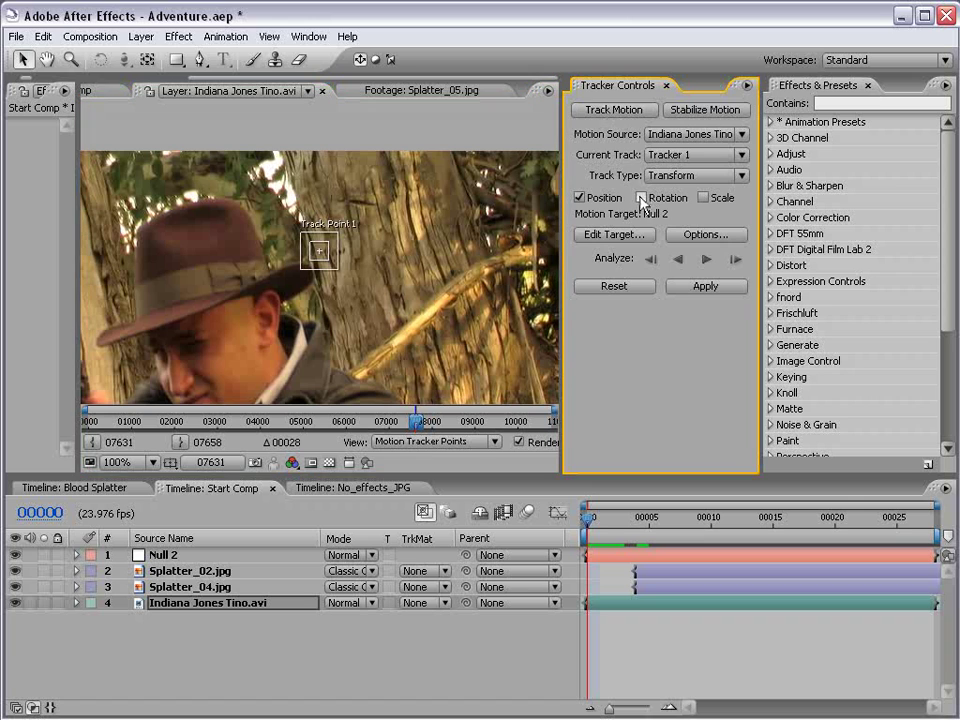
drag(375, 264, 453, 337)
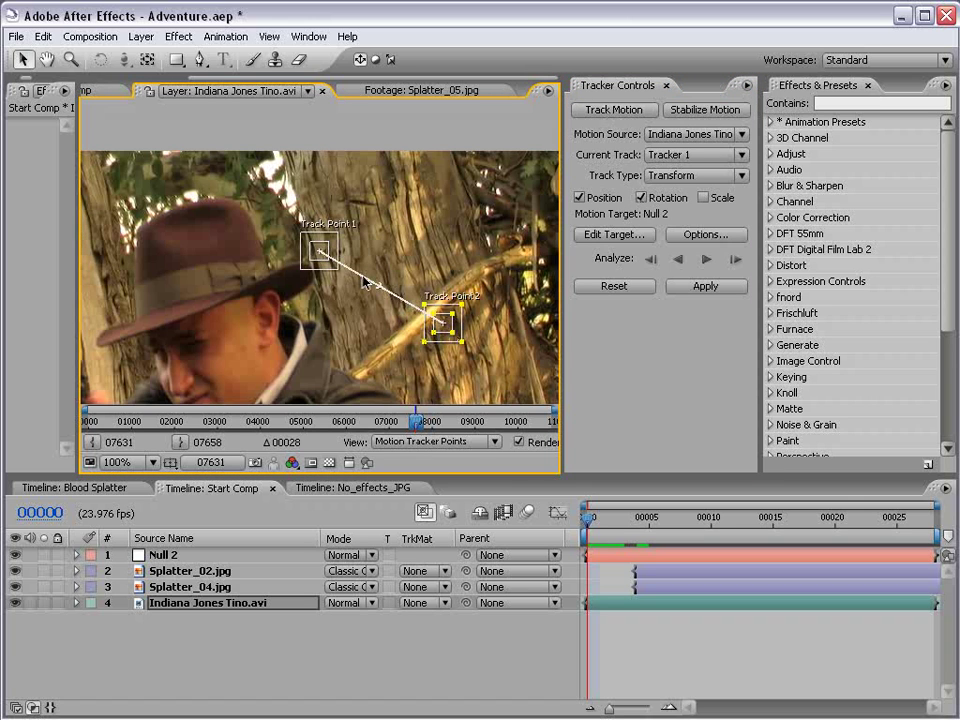
drag(420, 325, 340, 270)
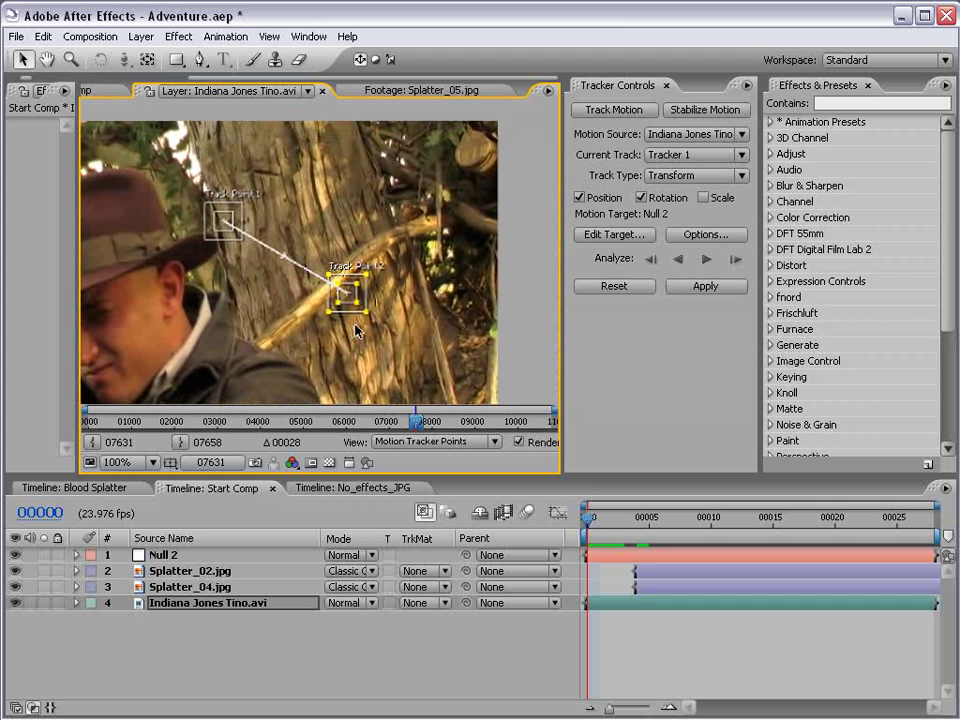
- Place Track Point 1 on the dark bark mark high on the trunk, widen its regions and check the mark by playing the footage
drag(222, 222, 290, 195)
click(582, 524)
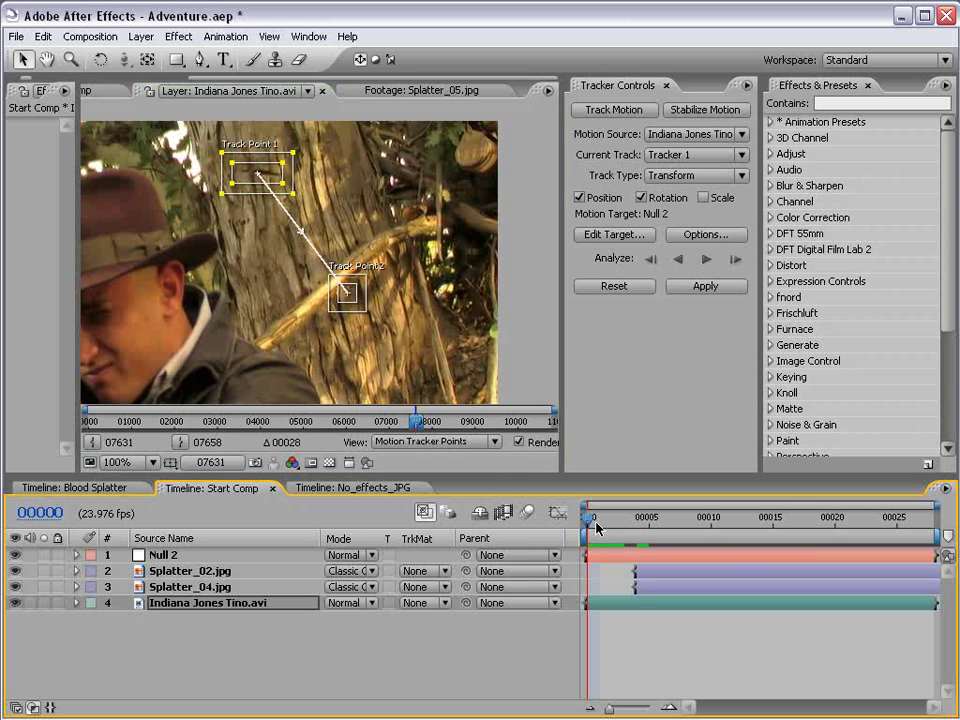
drag(595, 527, 557, 528)
drag(270, 182, 276, 180)
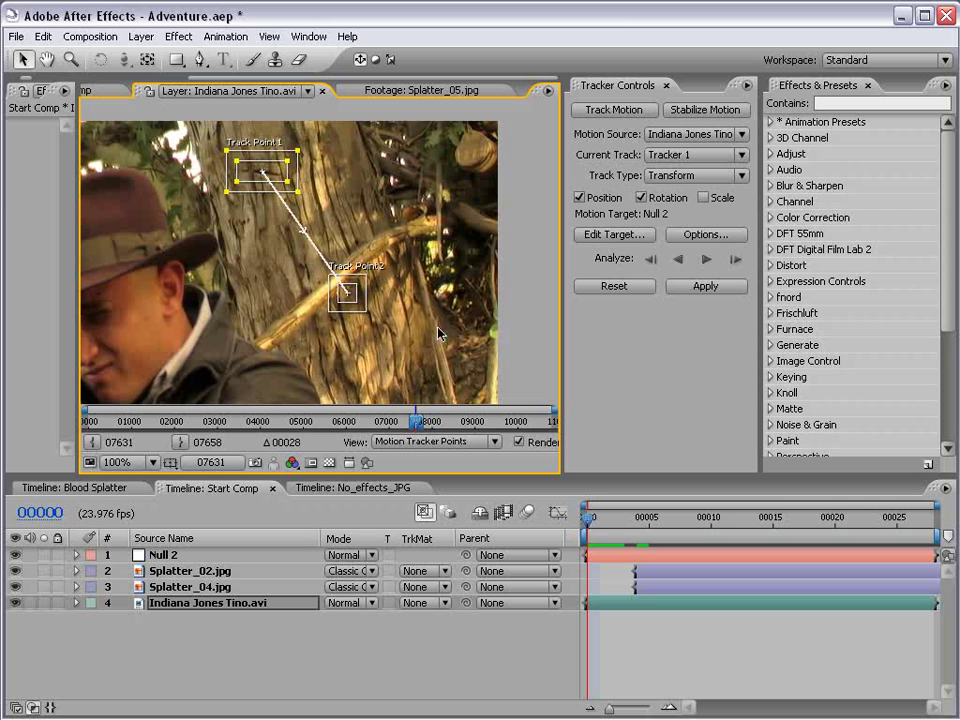
key(space)
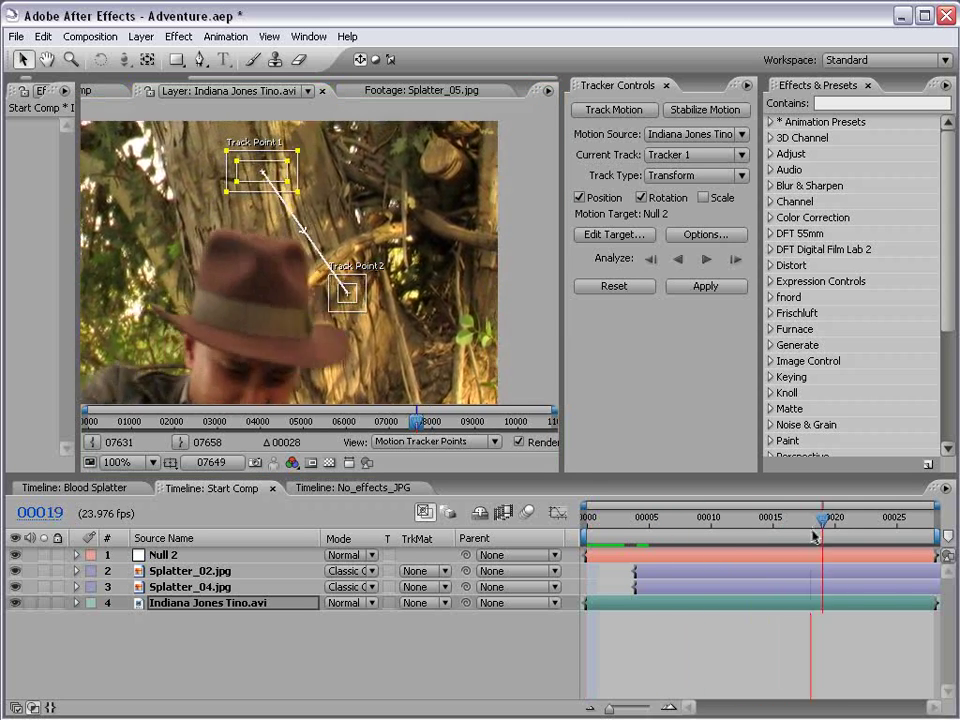
click(545, 531)
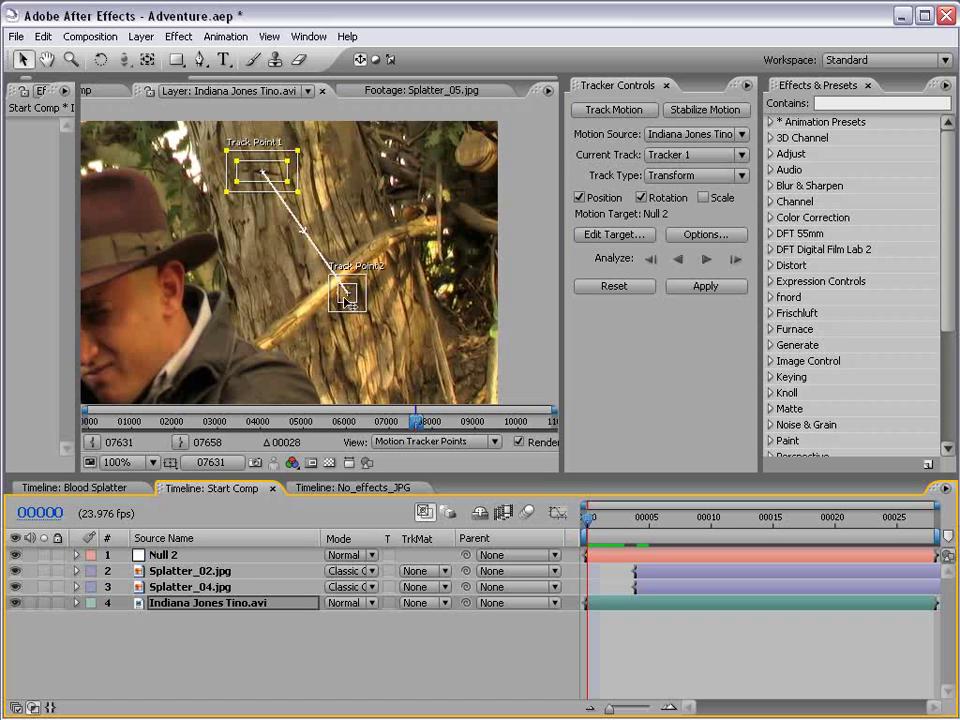
- Move Track Point 2 onto the detail beside the trunk near the image's right edge and slightly enlarge its search region
drag(344, 294, 453, 307)
key(period)
drag(317, 257, 353, 275)
key(comma)
key(space)
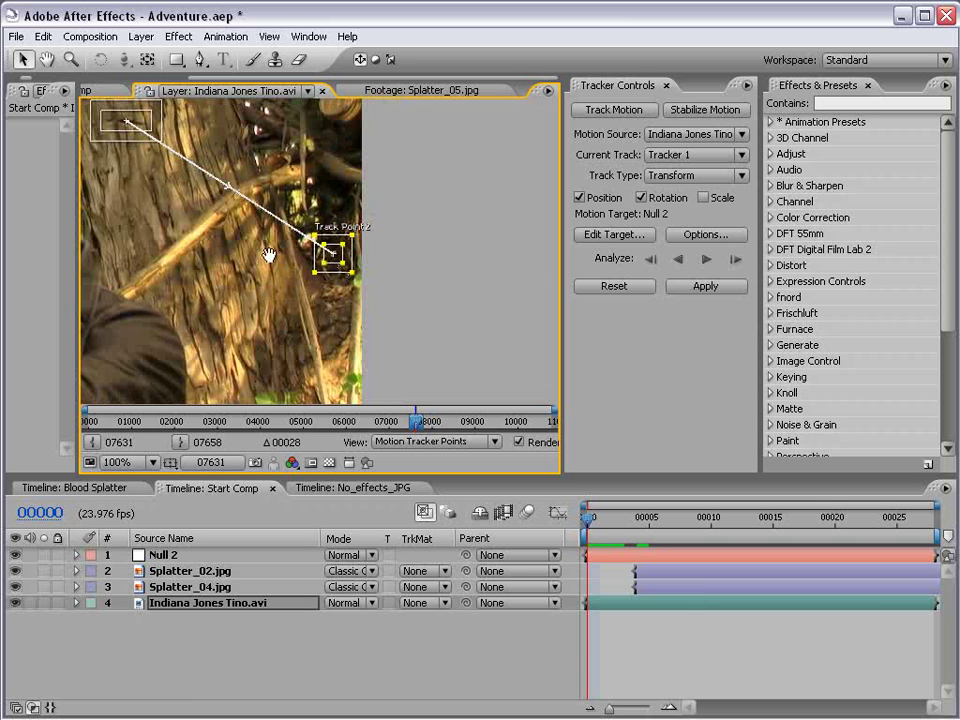
drag(222, 236, 341, 297)
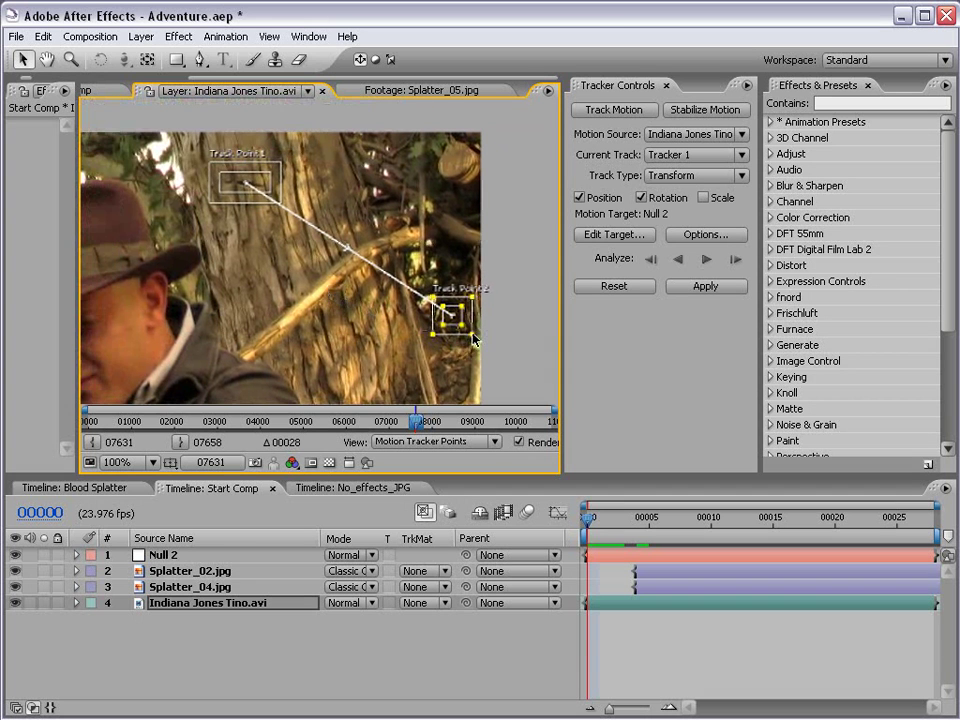
drag(302, 289, 354, 279)
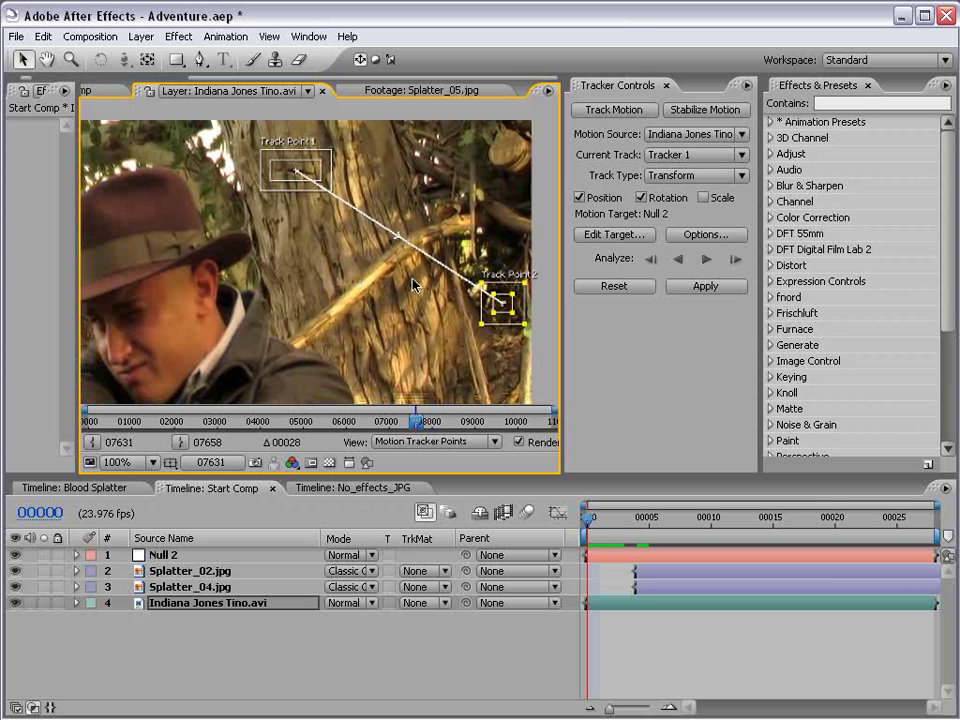
- Analyze both track points forward through the clip, return to the first frame and set Null 2 as the motion target
click(707, 263)
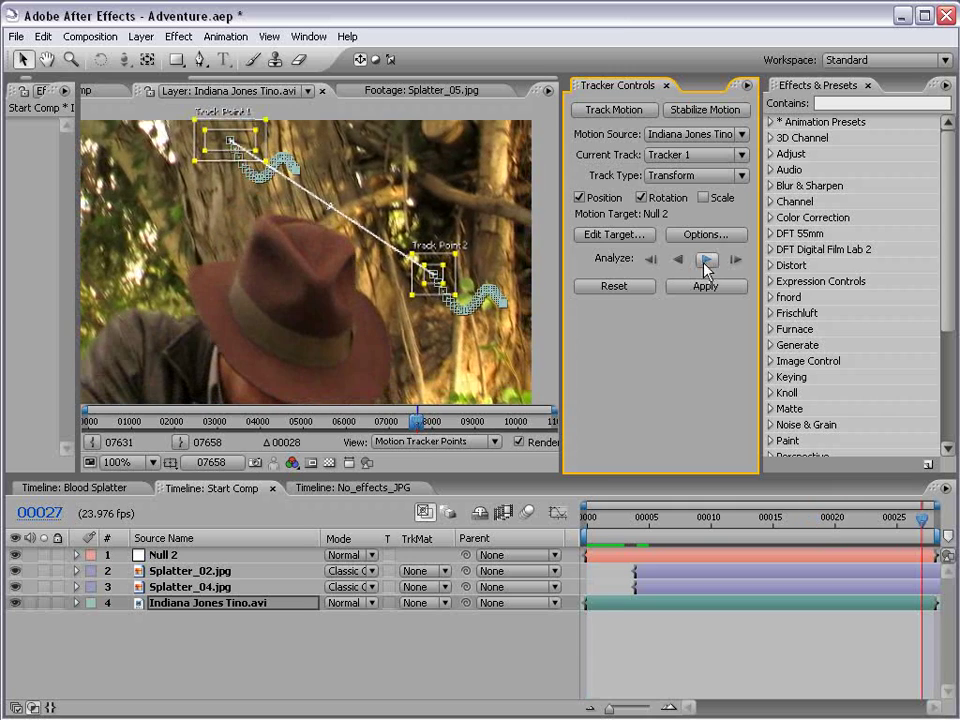
drag(907, 531, 590, 528)
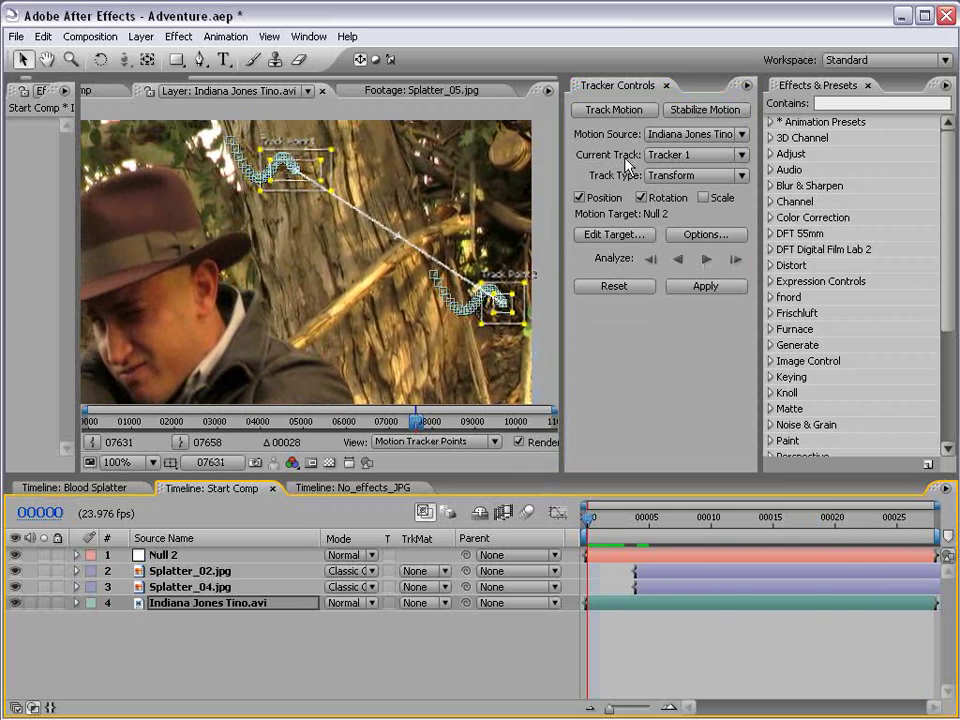
click(598, 234)
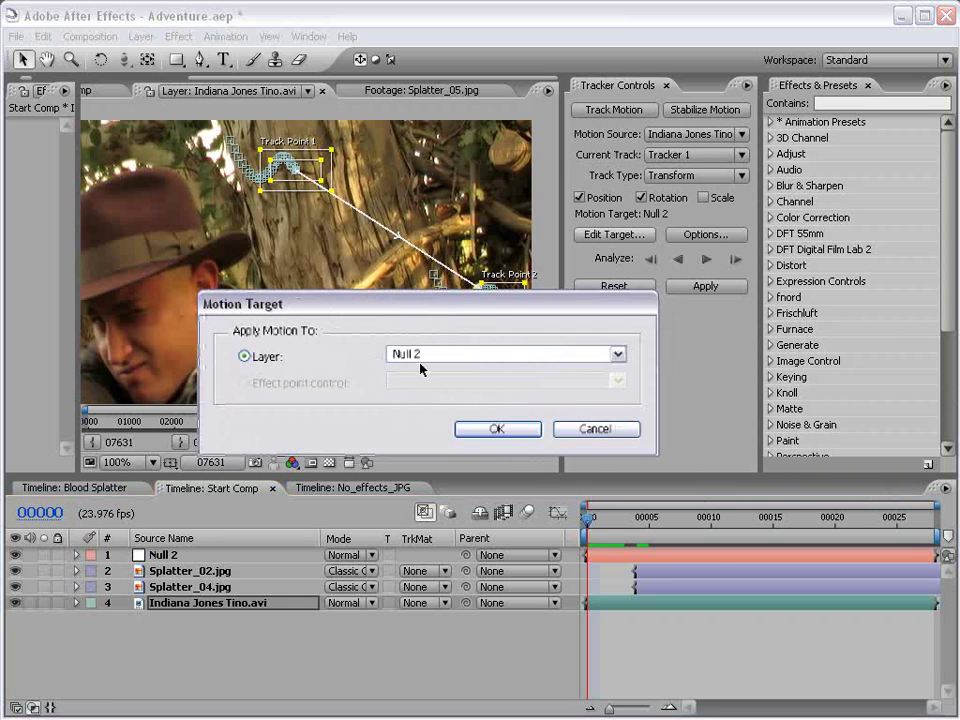
click(440, 352)
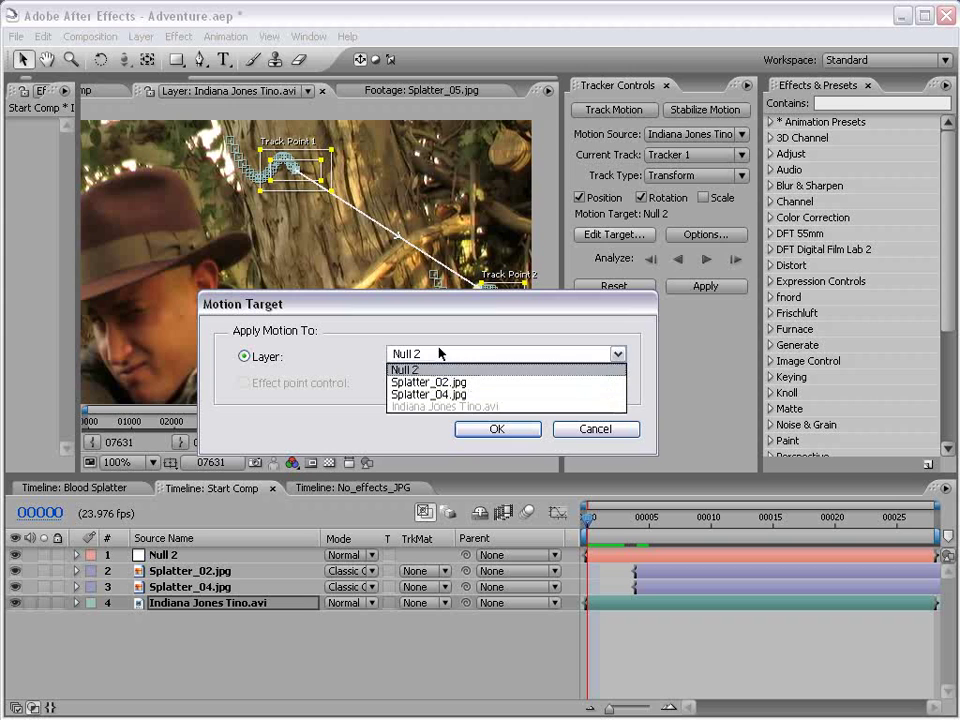
click(423, 371)
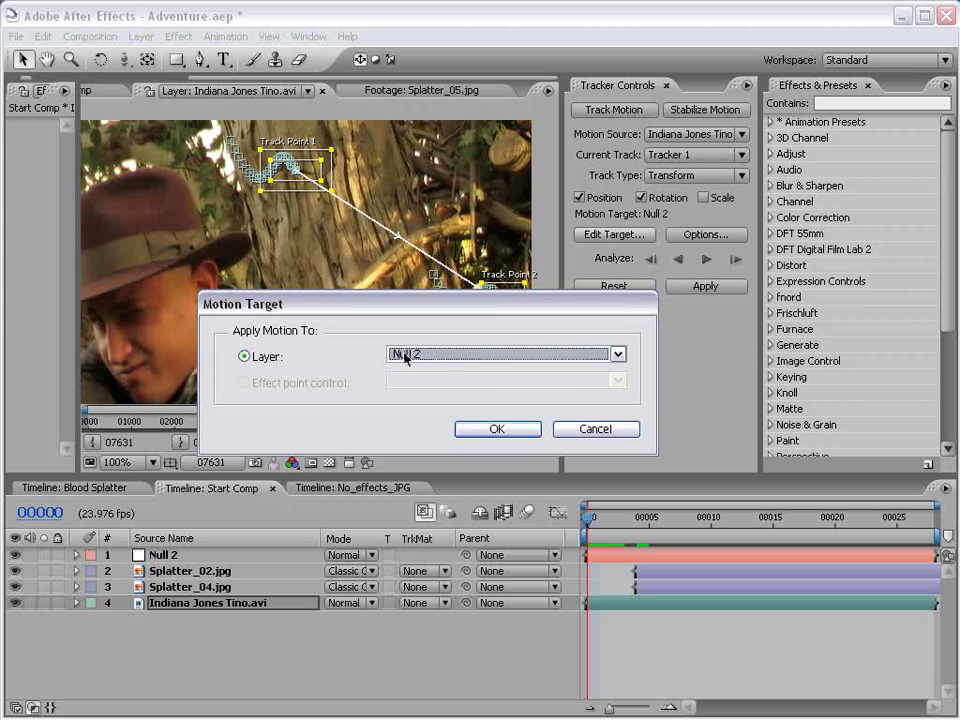
click(497, 429)
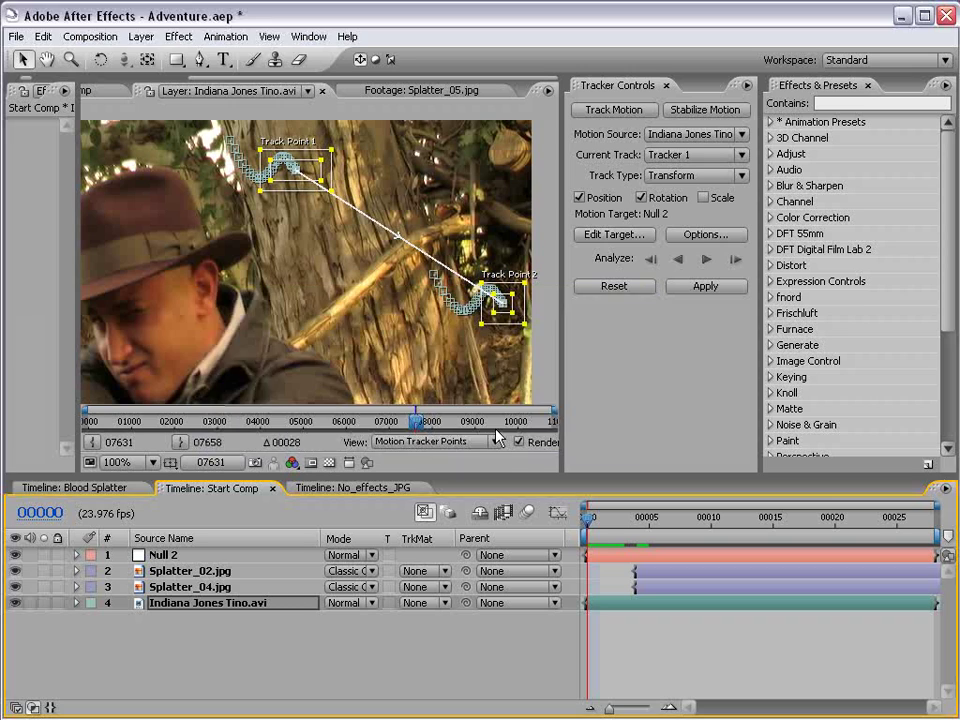
- Apply the tracked motion to Null 2 in the X and Y dimensions and select the null
click(705, 287)
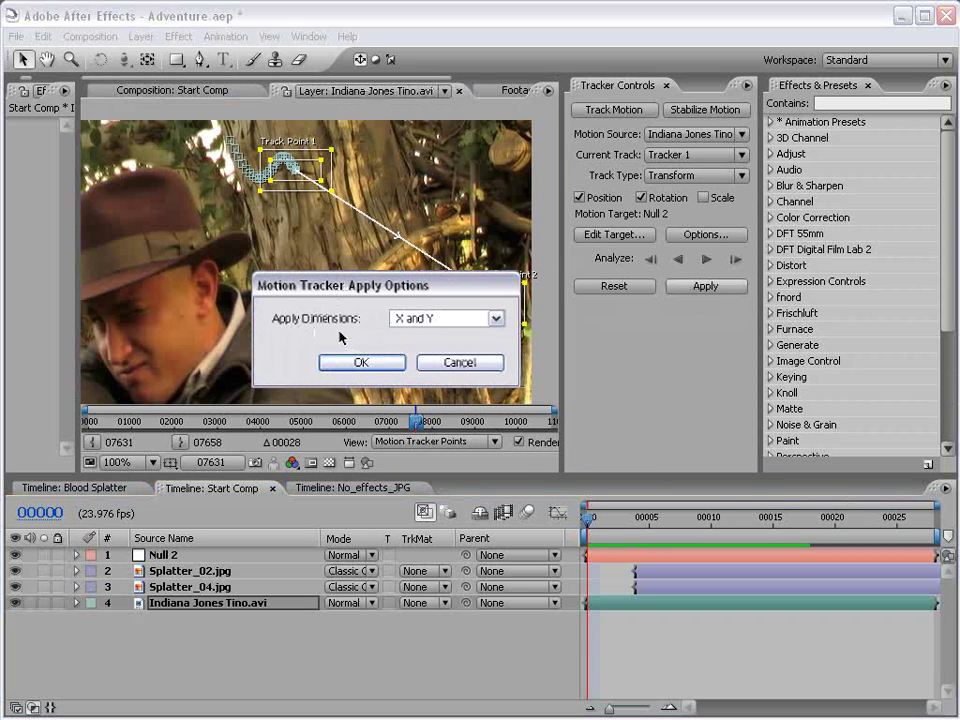
click(434, 318)
click(428, 336)
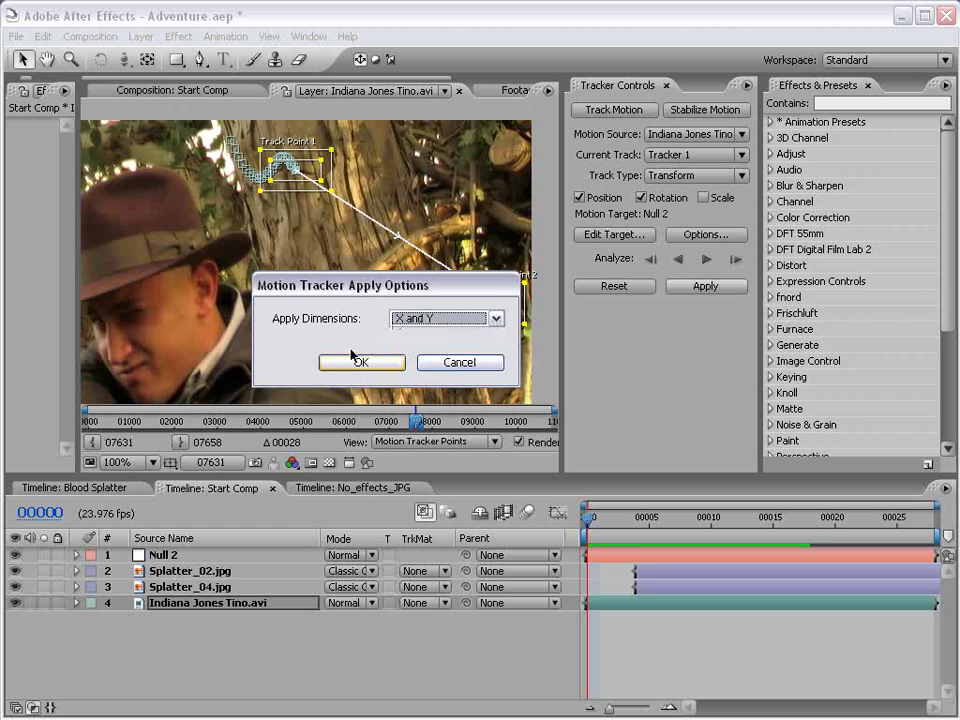
click(361, 363)
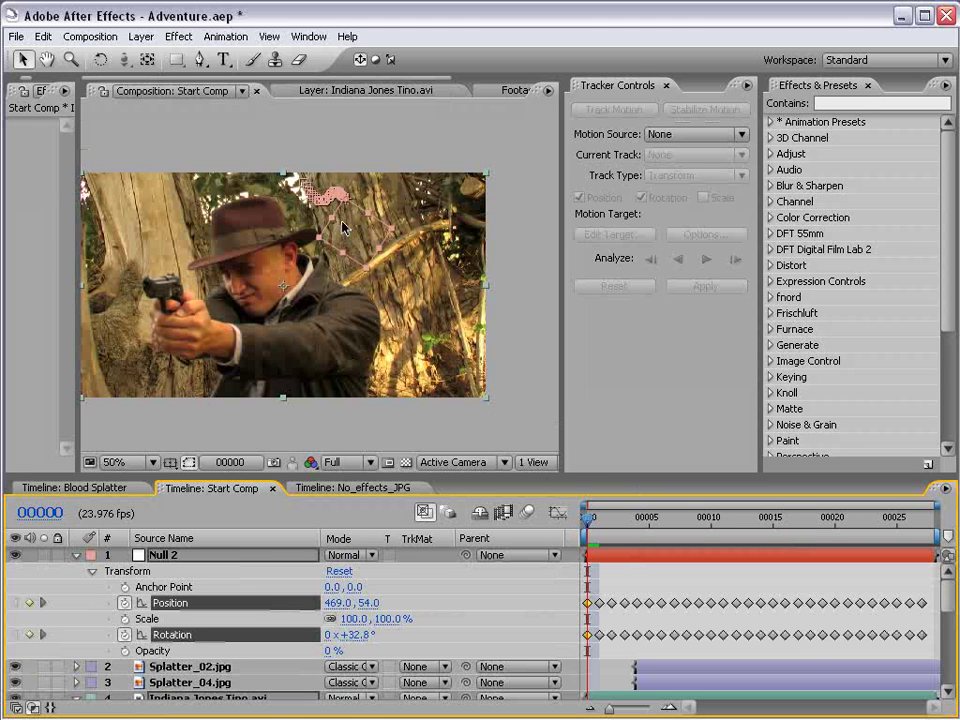
key(space)
drag(346, 250, 358, 286)
click(173, 556)
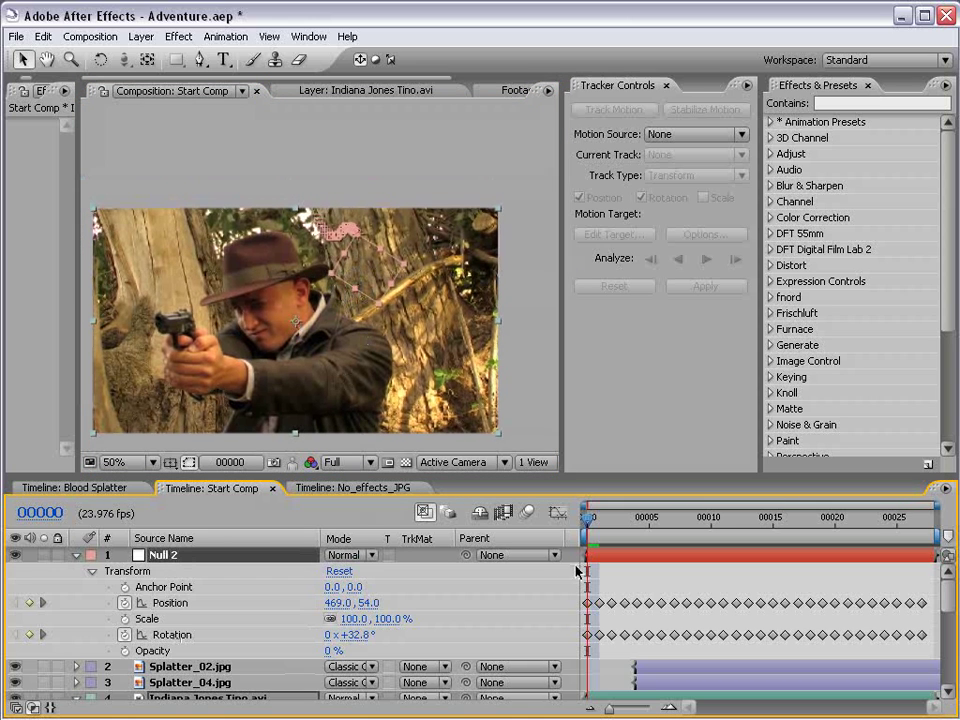
- At frame 4, parent the Splatter_02.jpg and Splatter_04.jpg layers to Null 2
drag(591, 541, 635, 554)
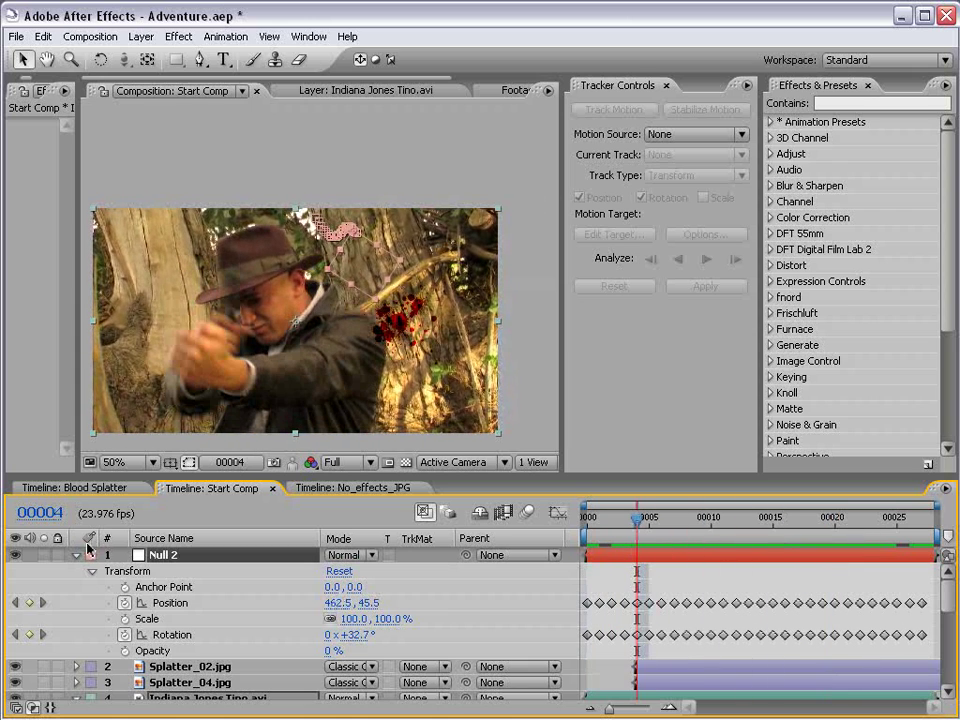
click(75, 560)
click(188, 571)
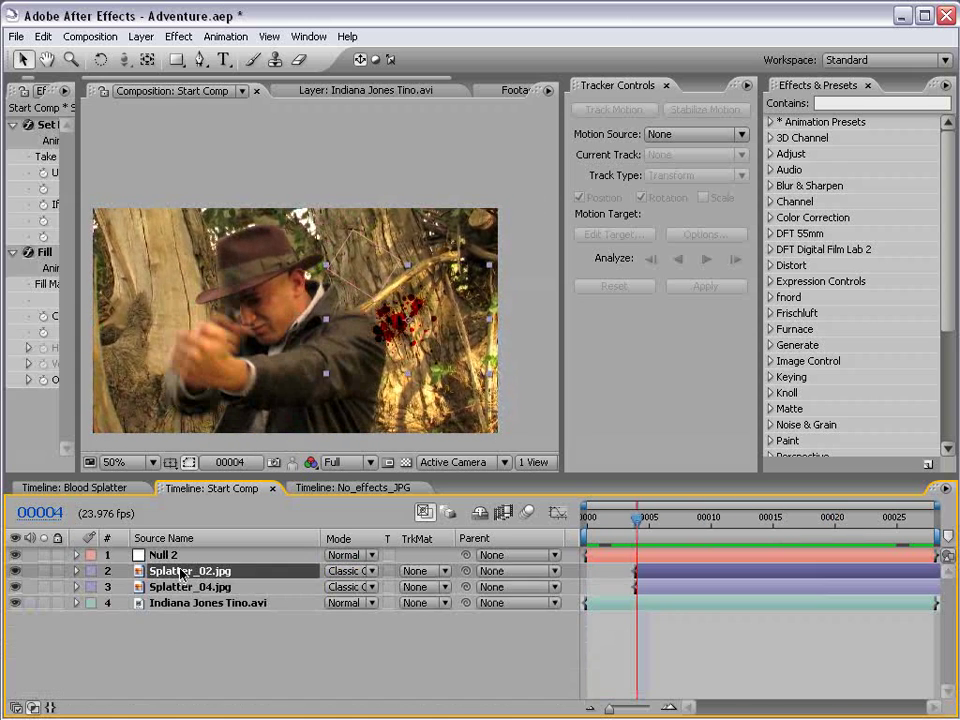
shift+click(181, 588)
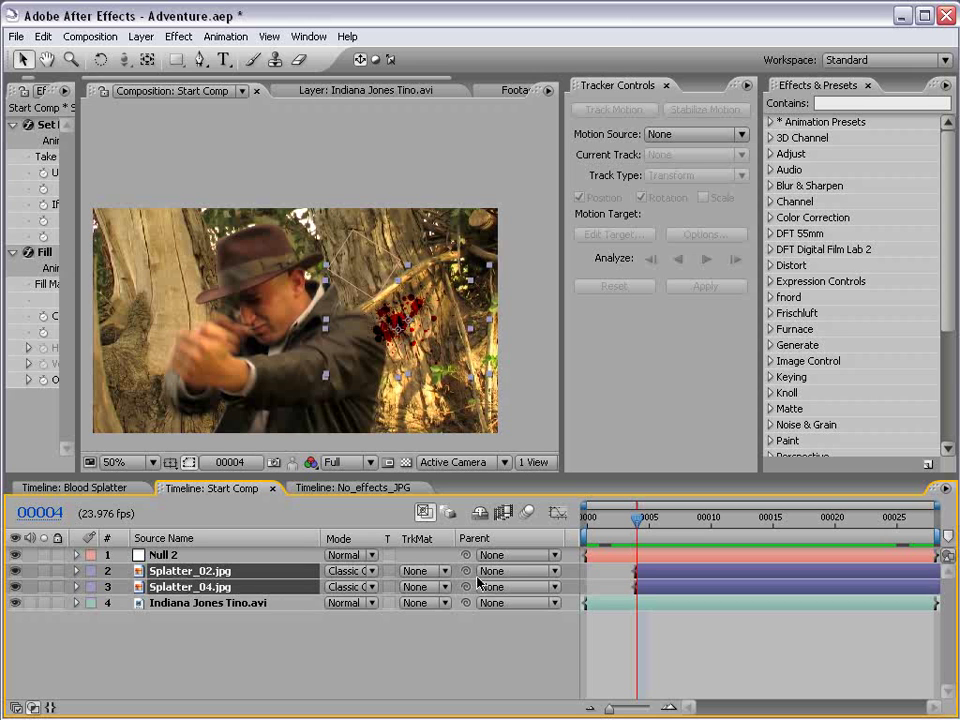
drag(466, 586, 168, 560)
- Preview the composition to check how the splatter follows the tree trunk
key(period)
mouse_move(637, 518)
mouse_down()
mouse_move(885, 524)
mouse_move(633, 524)
mouse_up()
scroll(452, 343, down, 1)
key(space)
drag(327, 347, 395, 353)
key(KP_0)
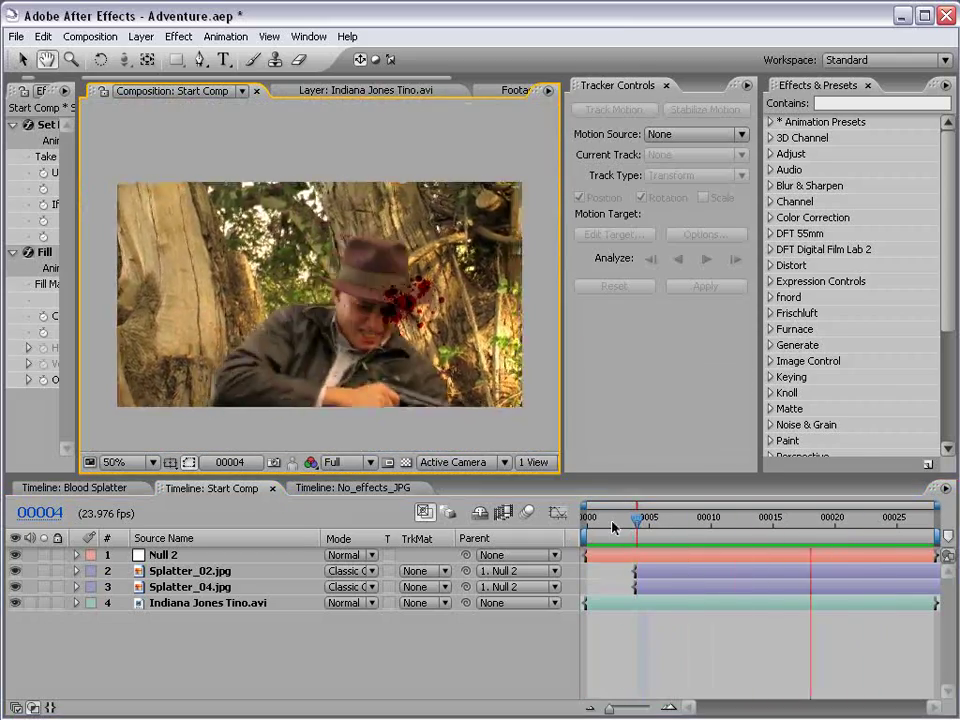
click(686, 613)
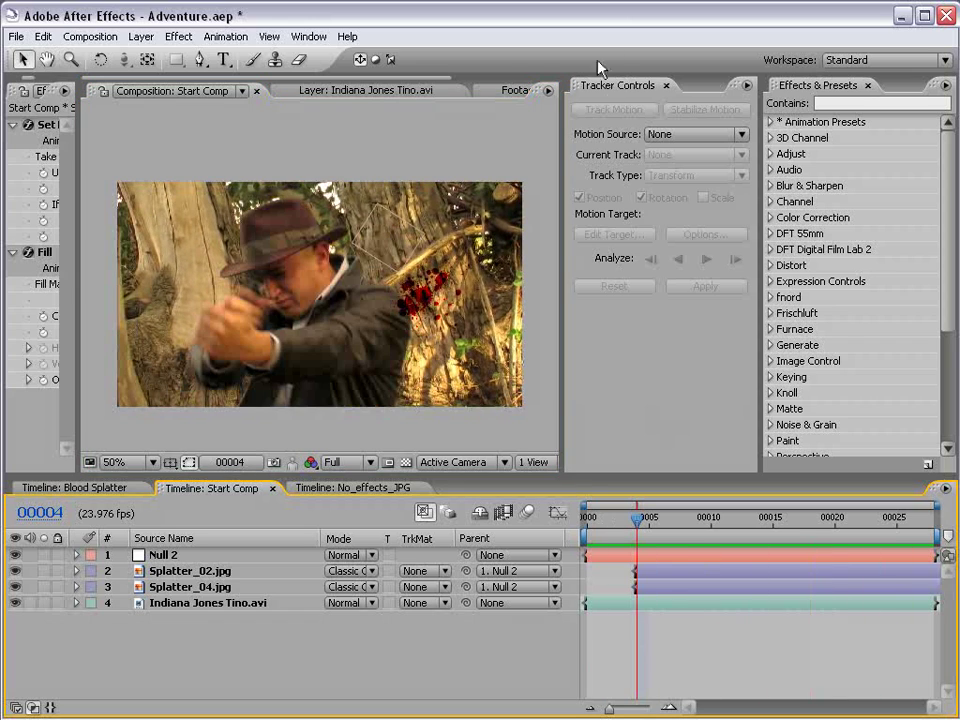
- Close the Tracker Controls, narrow the Effect Controls area and go to frame 11, where the actor passes the splatter
click(666, 85)
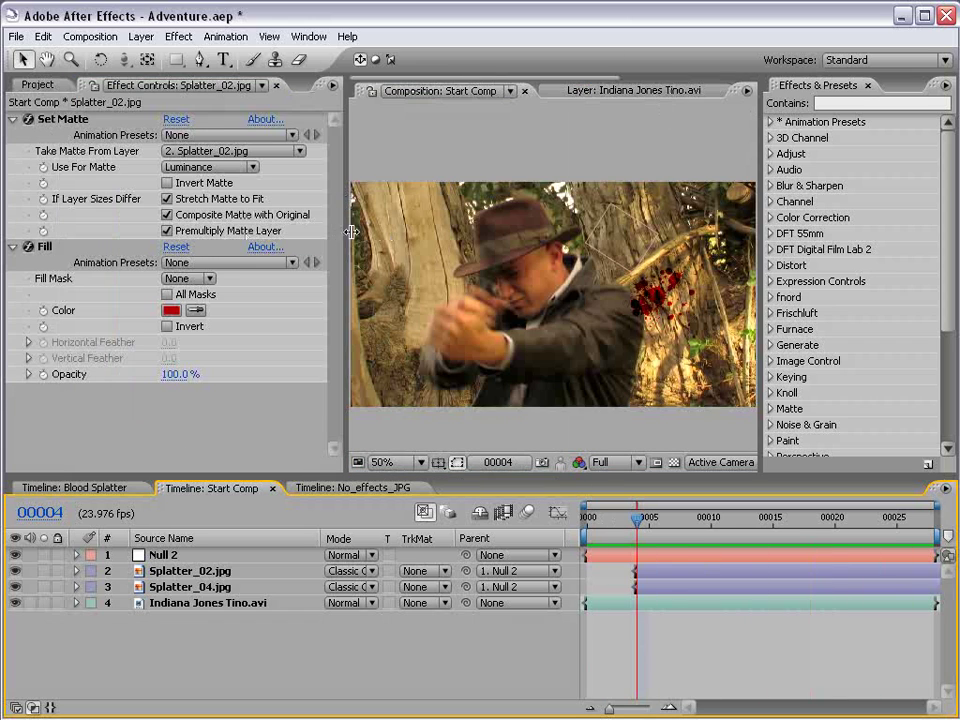
drag(341, 234, 248, 234)
click(627, 522)
drag(627, 522, 721, 520)
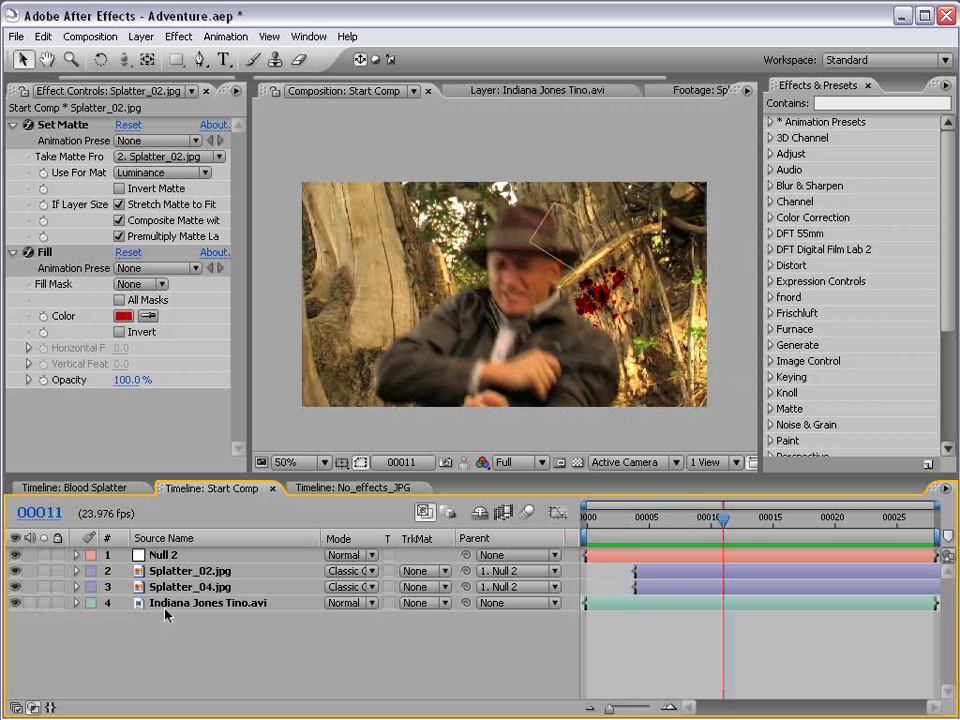
- Duplicate the Indiana Jones Tino.avi layer, place the copy above Null 2 and show its Opacity property
click(166, 607)
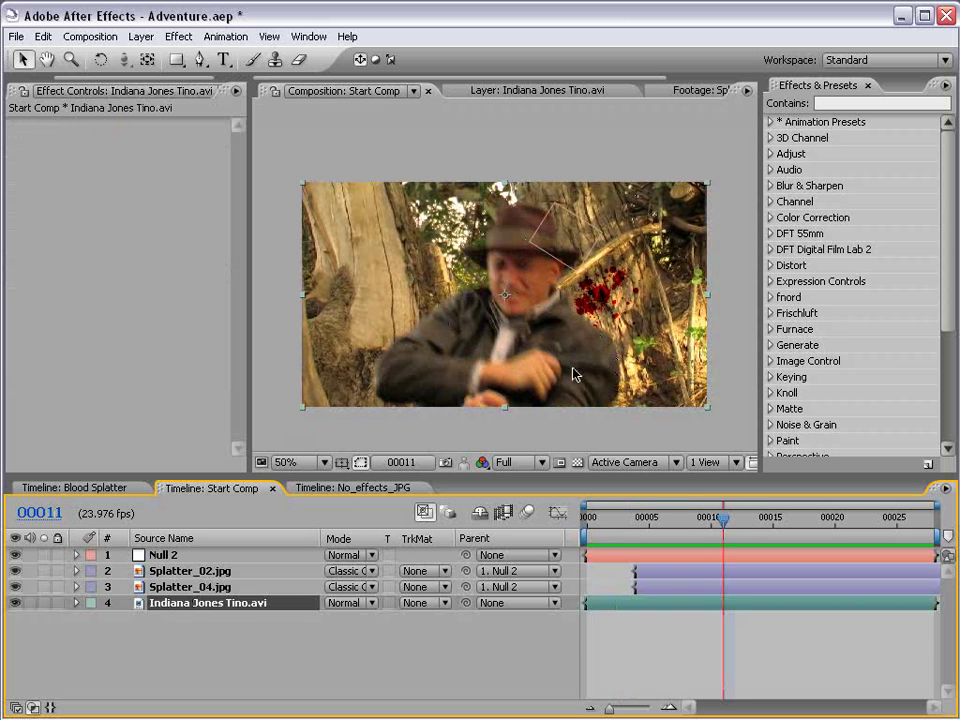
click(617, 630)
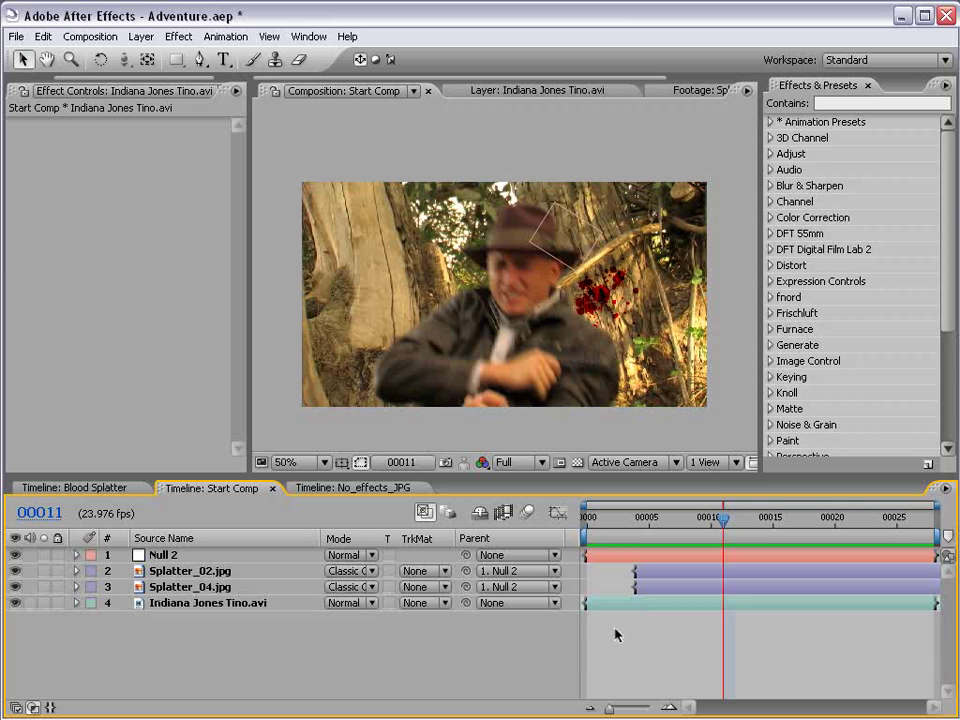
click(178, 603)
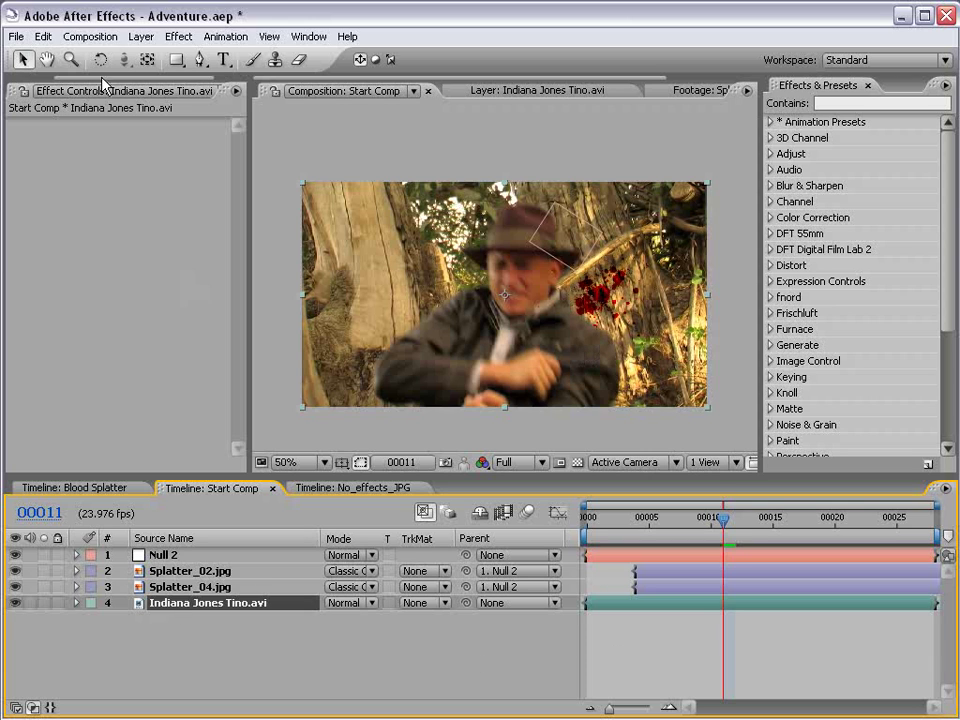
click(43, 36)
click(58, 158)
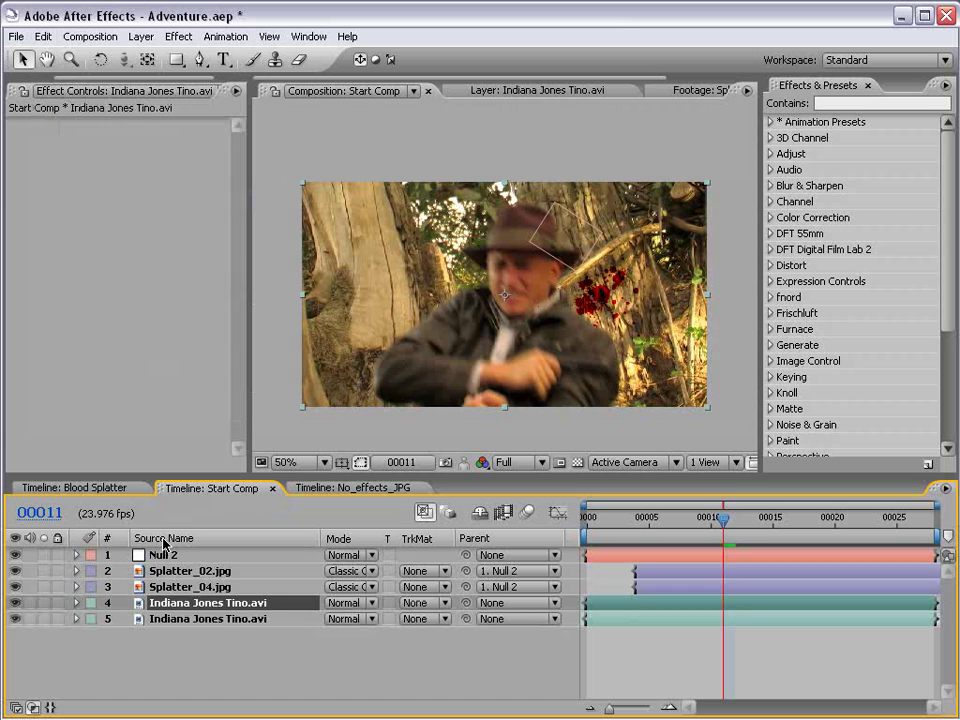
drag(205, 606, 178, 553)
key(t)
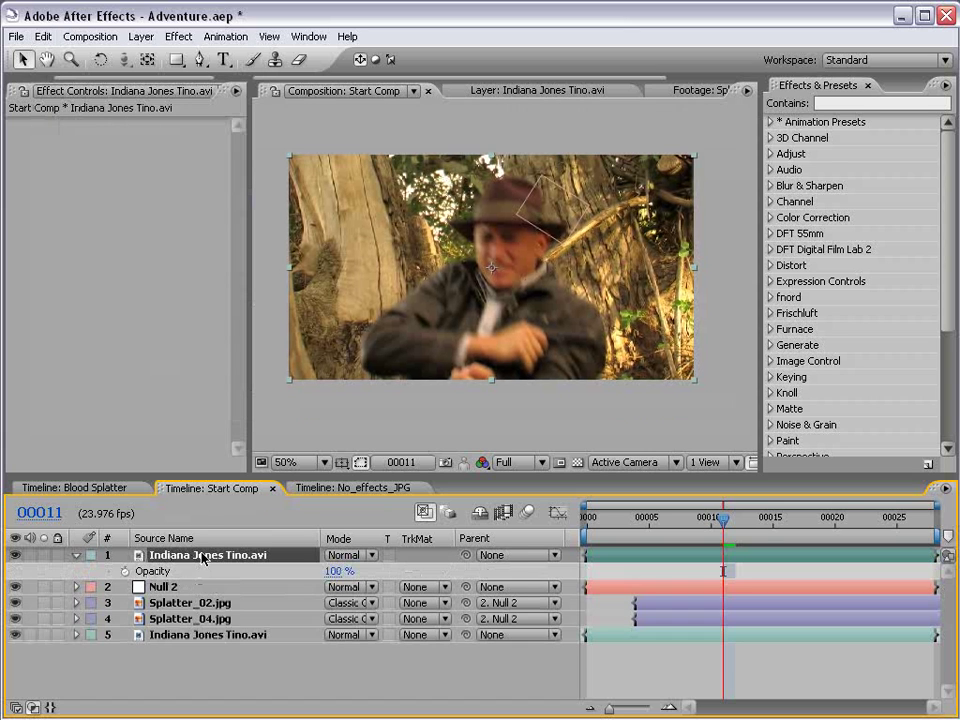
- Start a Pen mask on the top footage layer from below the frame up the actor's image-right arm, shoulder and collar to the neck
click(202, 61)
scroll(640, 322, up, 1)
drag(632, 388, 495, 293)
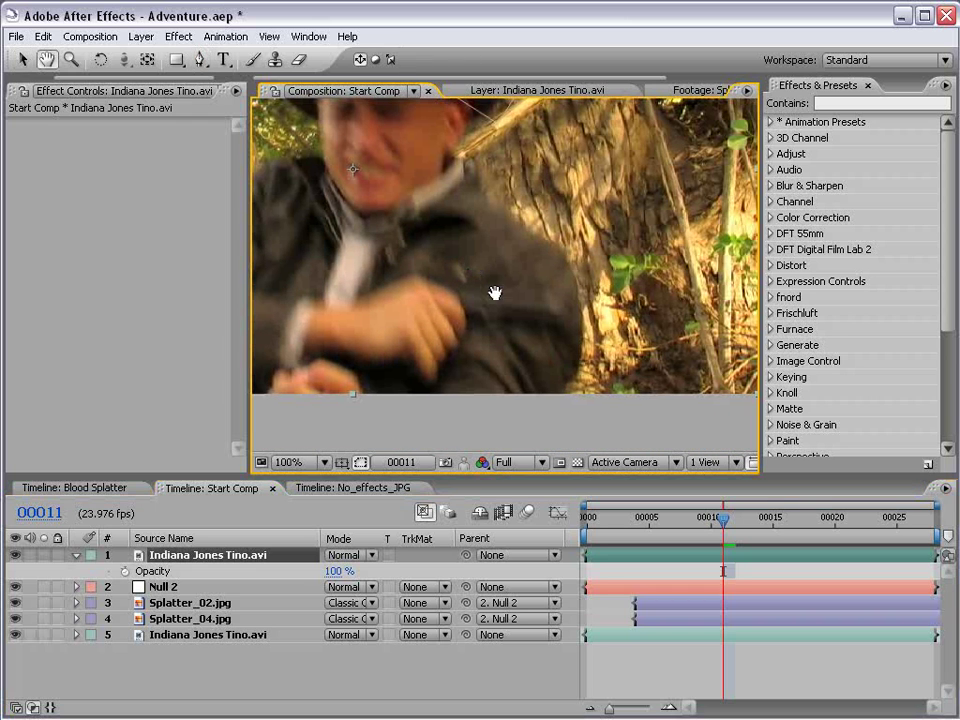
click(525, 430)
click(586, 346)
click(570, 257)
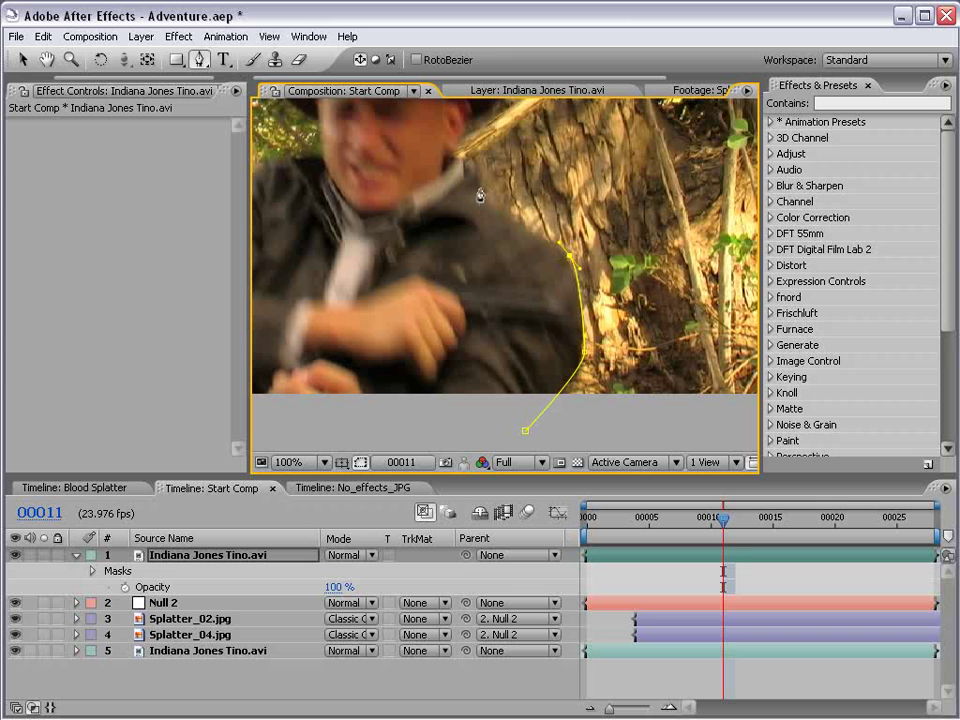
click(485, 183)
click(470, 161)
drag(453, 153, 527, 266)
click(491, 276)
- Continue the mask around the hat's brim and crown and down the face's image-left side to the collar
click(512, 242)
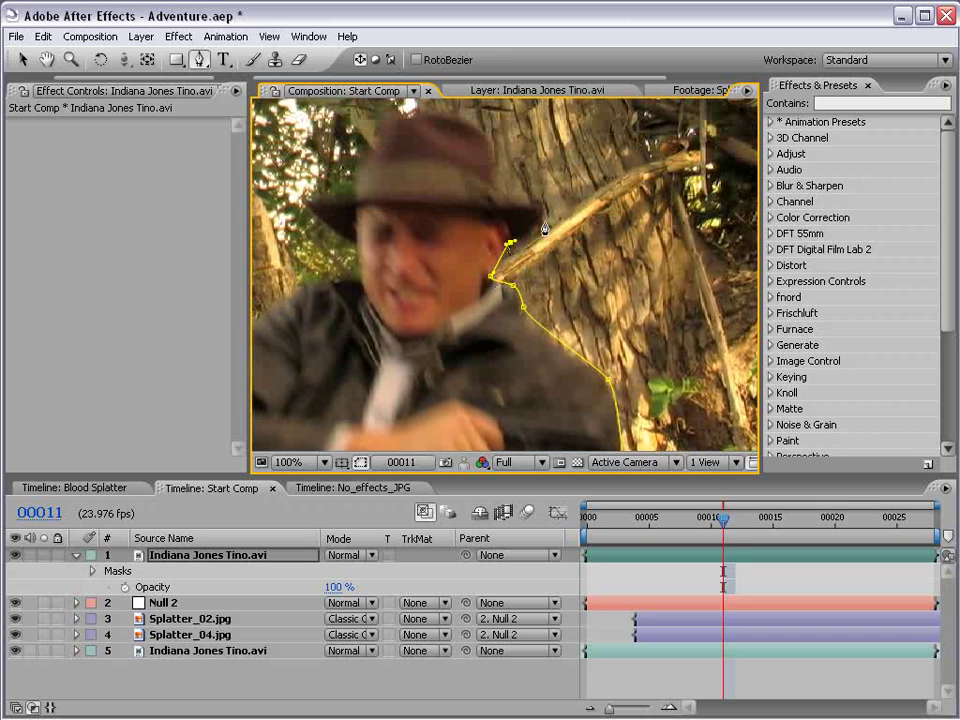
click(546, 207)
click(504, 200)
drag(509, 113, 595, 210)
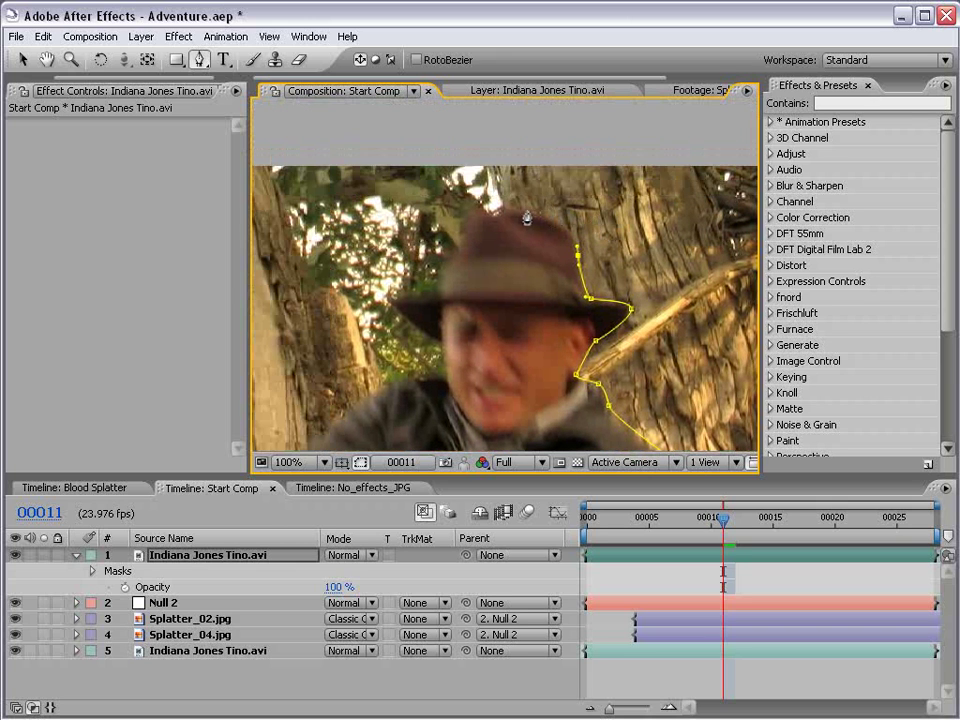
drag(526, 209, 490, 208)
click(466, 216)
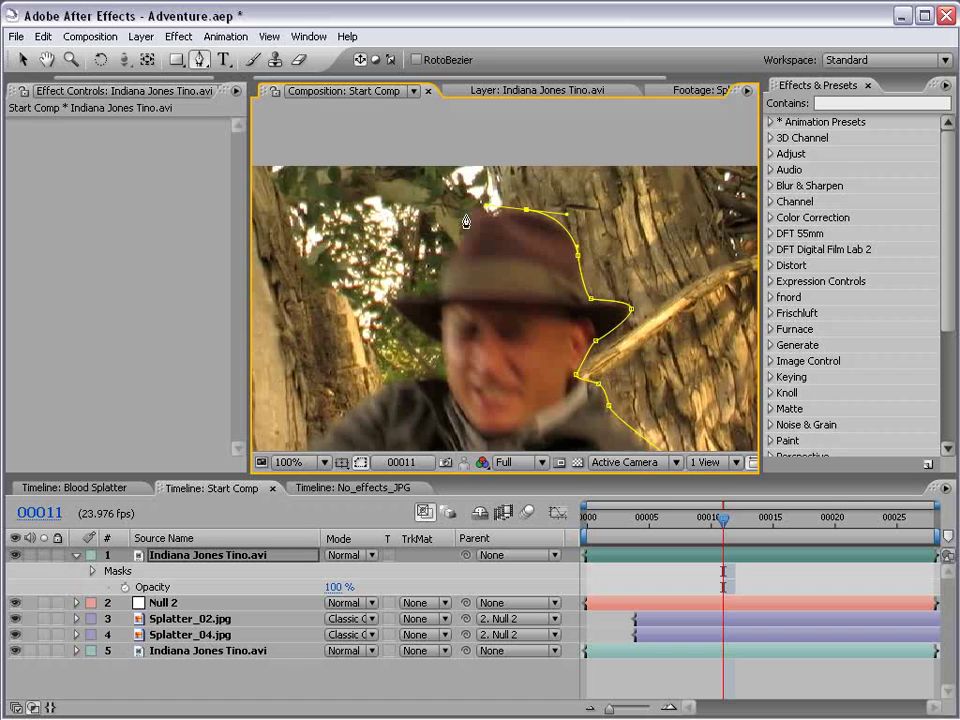
click(437, 280)
click(388, 299)
click(436, 344)
click(443, 377)
- Extend the mask along the actor's image-left shoulder and arm to below the frame and close it at its starting point
key(comma)
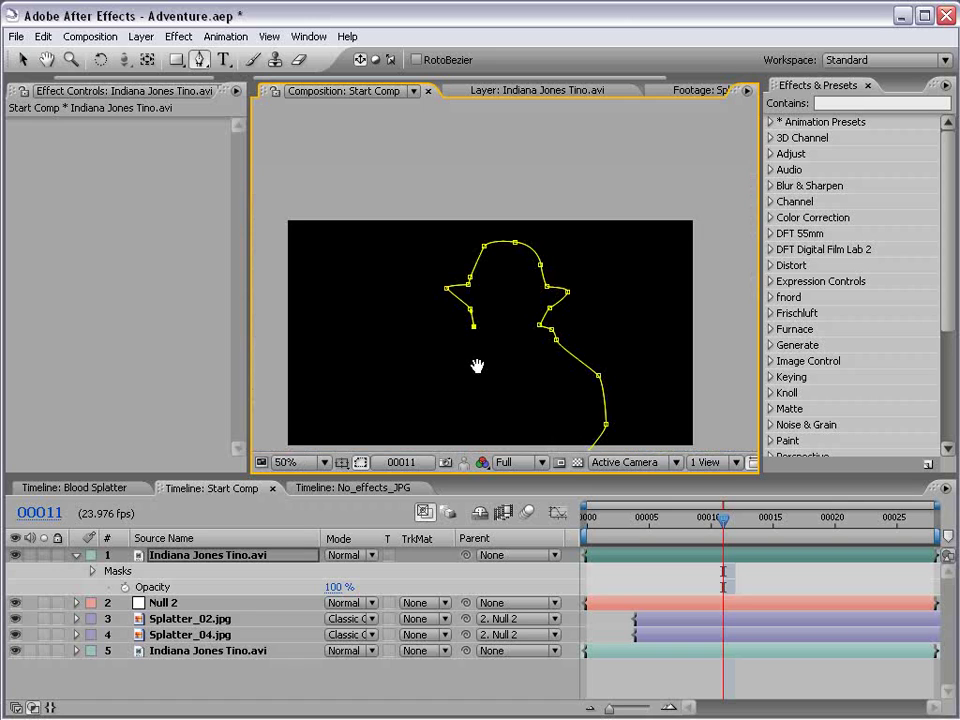
drag(560, 377, 564, 329)
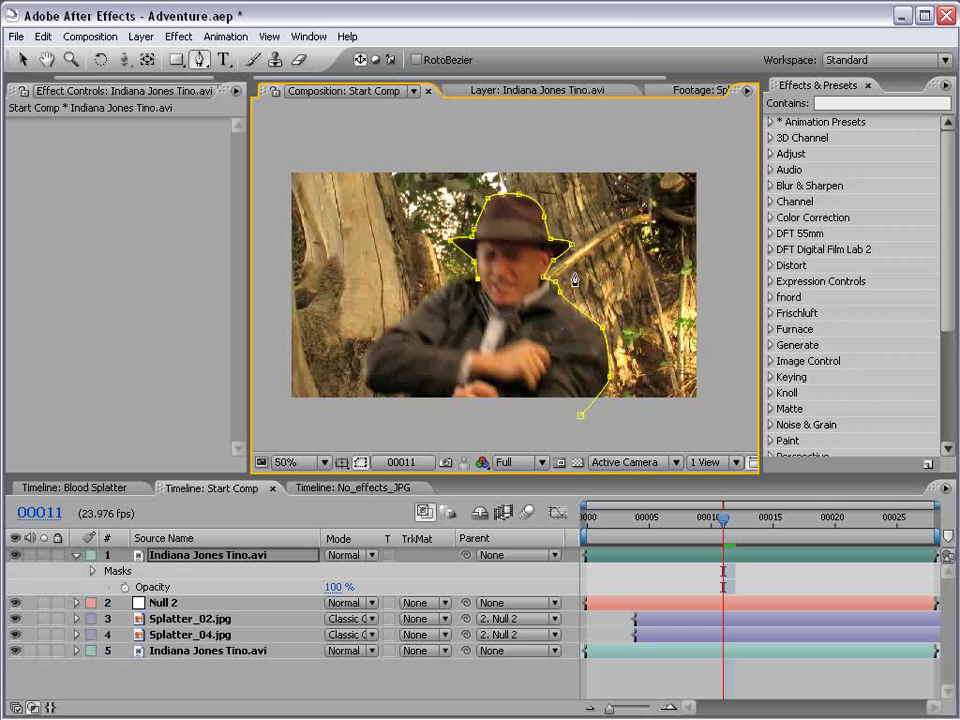
click(441, 287)
click(355, 376)
click(368, 413)
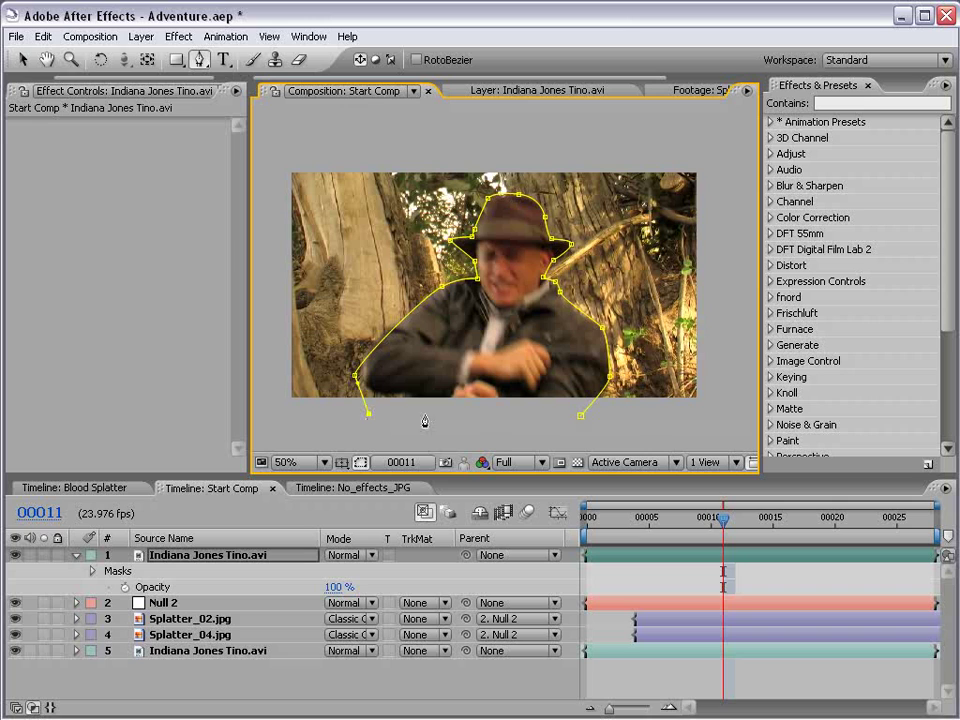
click(580, 415)
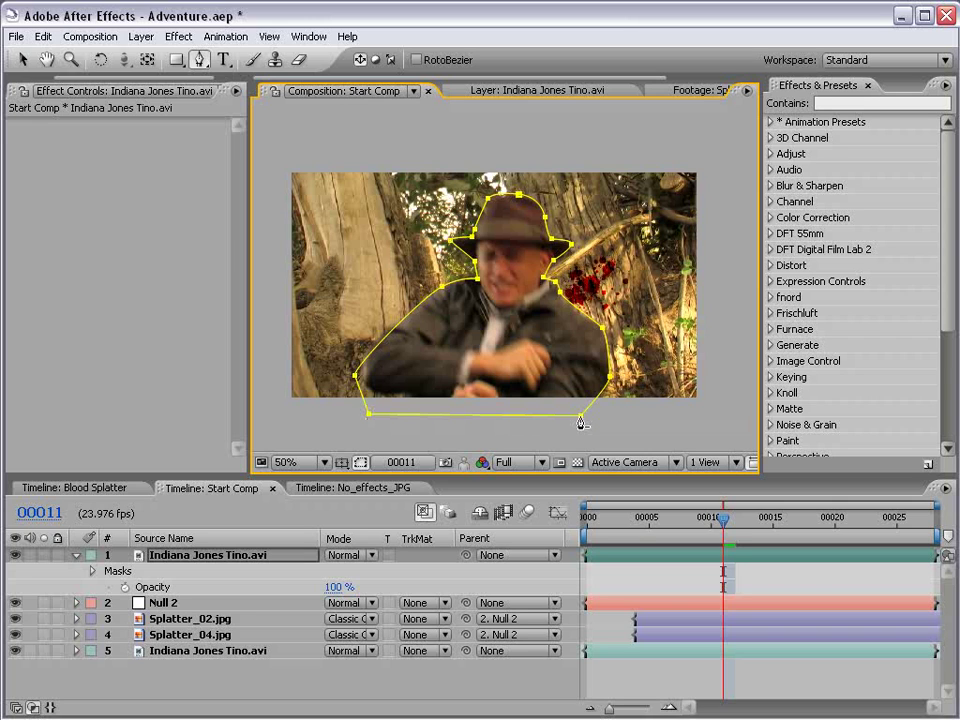
- Inspect the mask edge against the splatter around frame 11 and reselect the masked footage layer to show its outline
click(666, 587)
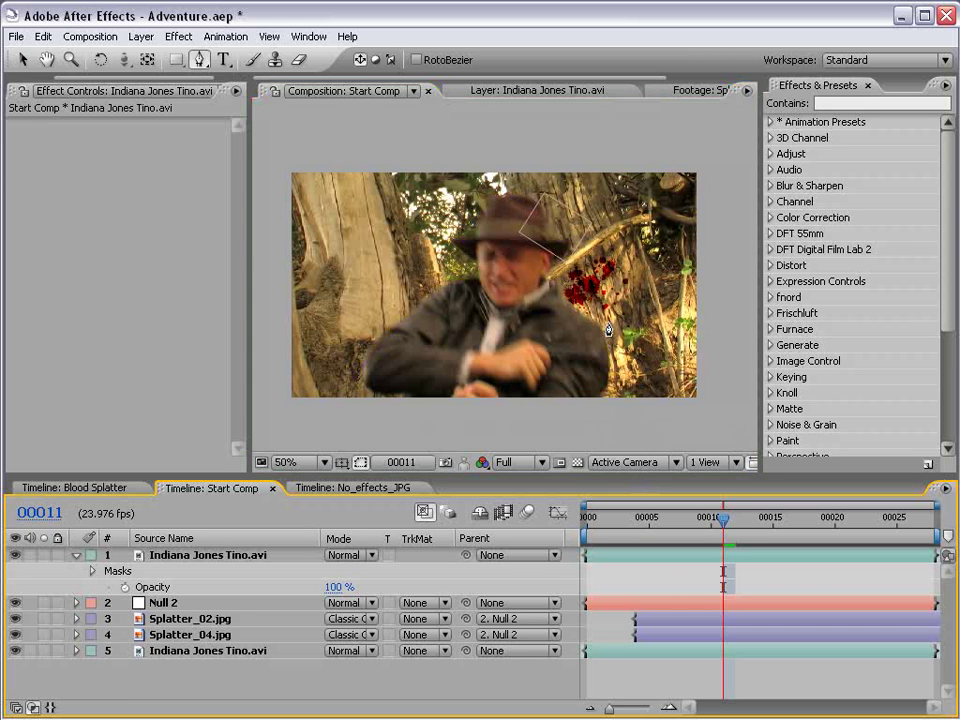
key(period)
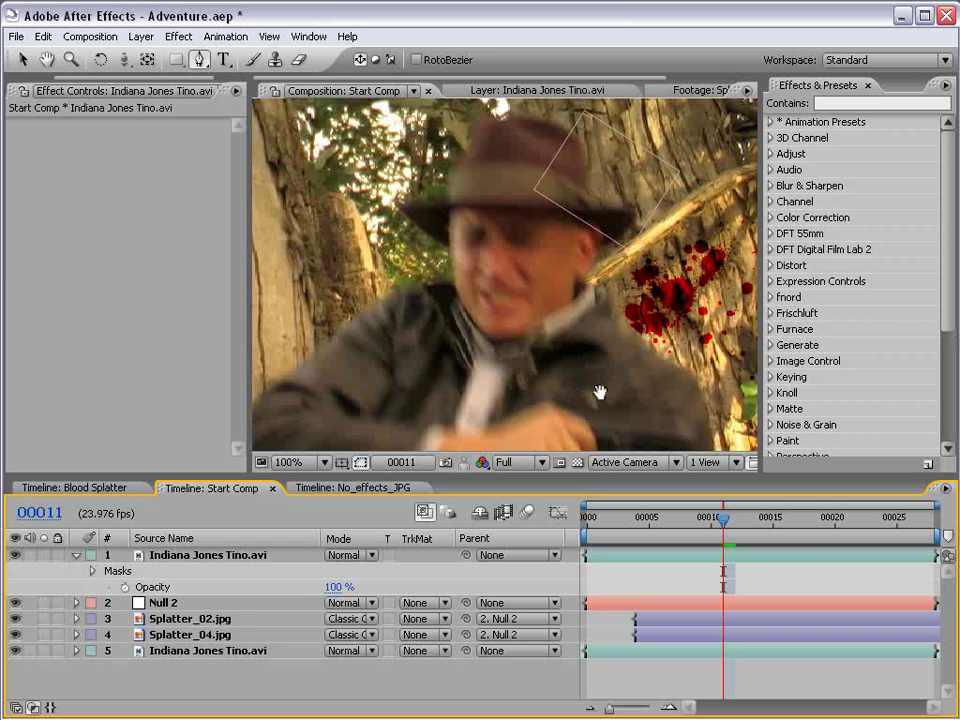
mouse_move(722, 518)
mouse_down()
mouse_move(686, 518)
mouse_move(730, 527)
mouse_up()
click(741, 555)
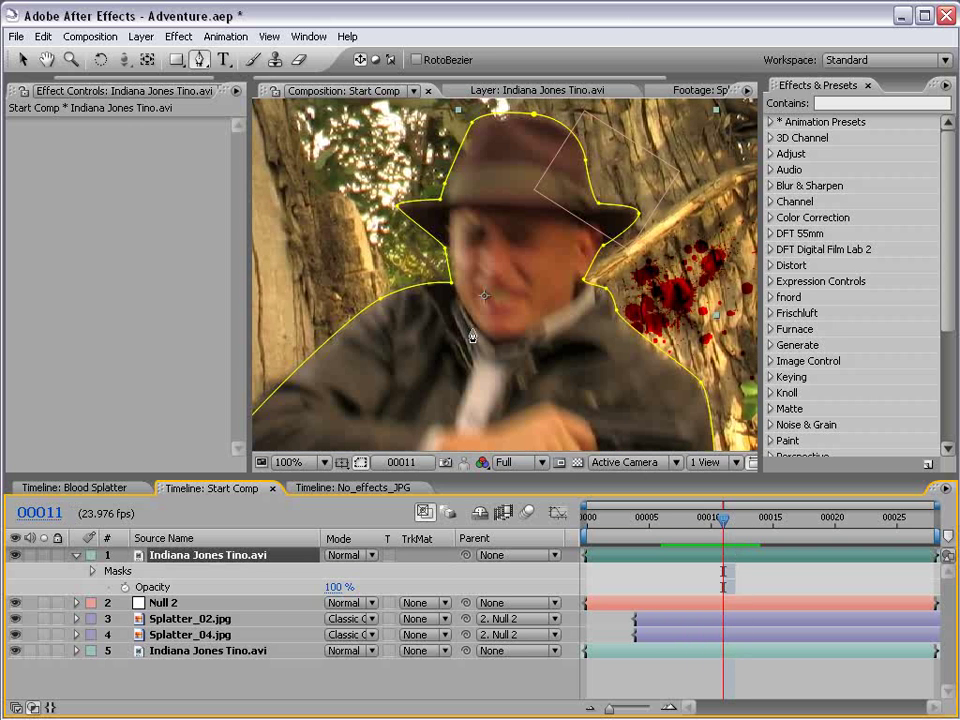
scroll(447, 209, down, 1)
key(space)
drag(535, 317, 537, 286)
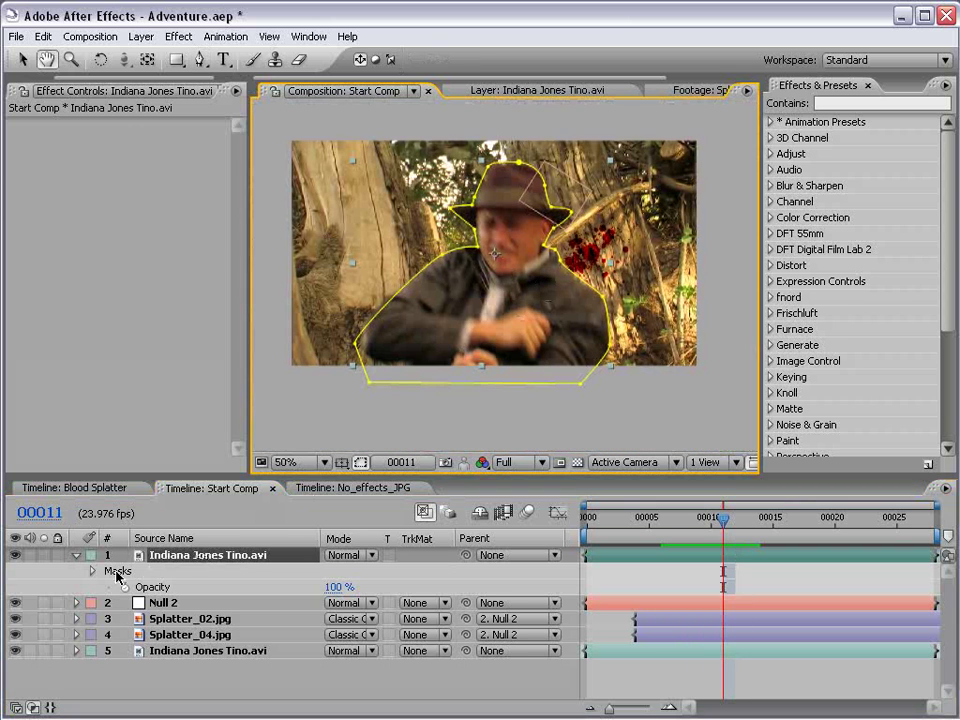
- Reveal Mask 1's properties on the top footage layer and start keyframing its Mask Shape at frame 11
click(93, 574)
click(109, 587)
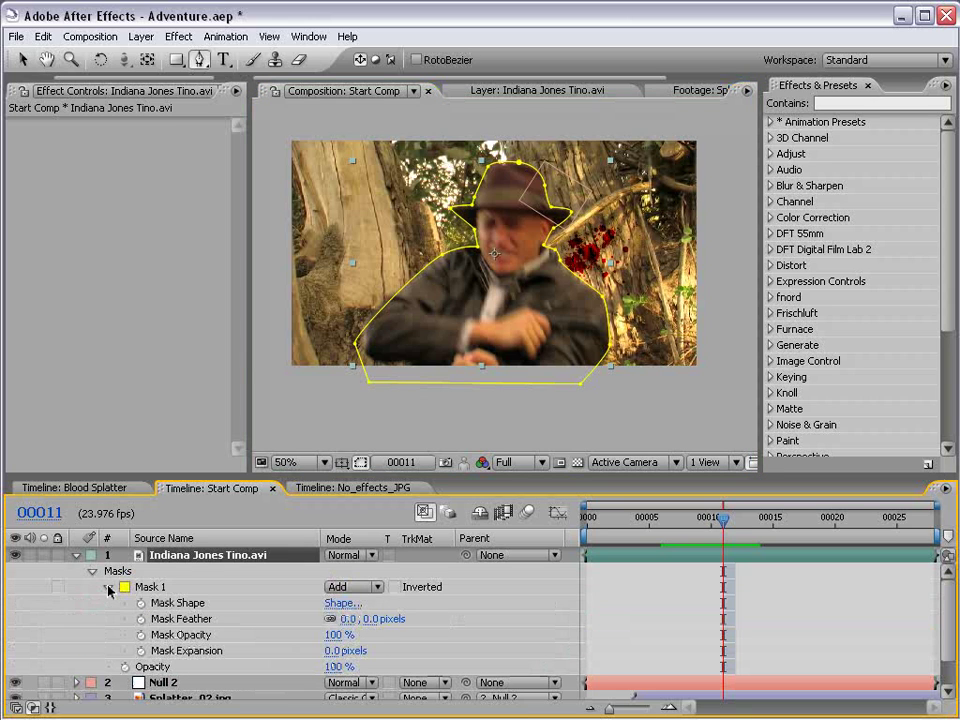
click(141, 603)
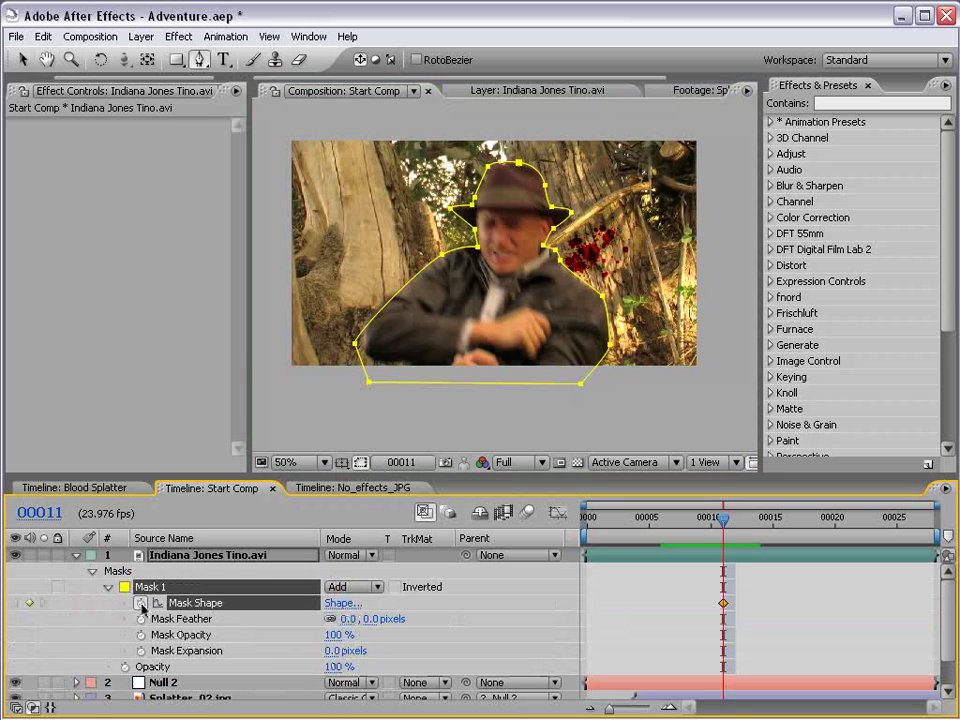
click(643, 579)
- At frame 7, shift the whole mask so its edge follows the actor's image-right collar and shoulder
drag(723, 527, 674, 525)
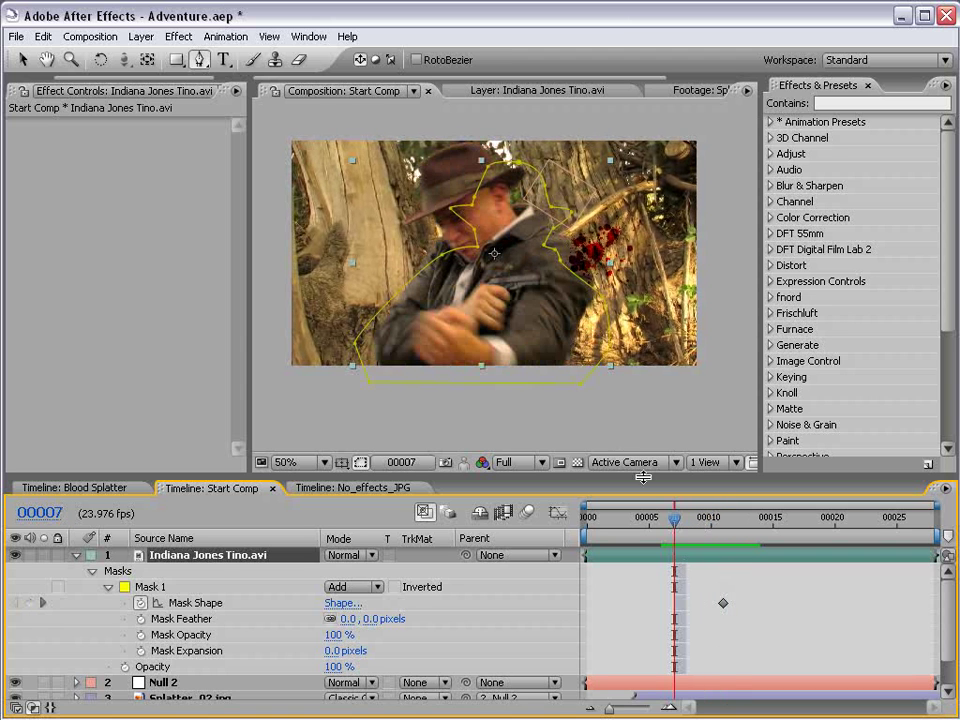
key(v)
key(space)
scroll(568, 310, up, 1)
mouse_move(600, 287)
mouse_down()
mouse_move(563, 307)
mouse_move(543, 284)
mouse_move(516, 212)
mouse_up()
click(547, 293)
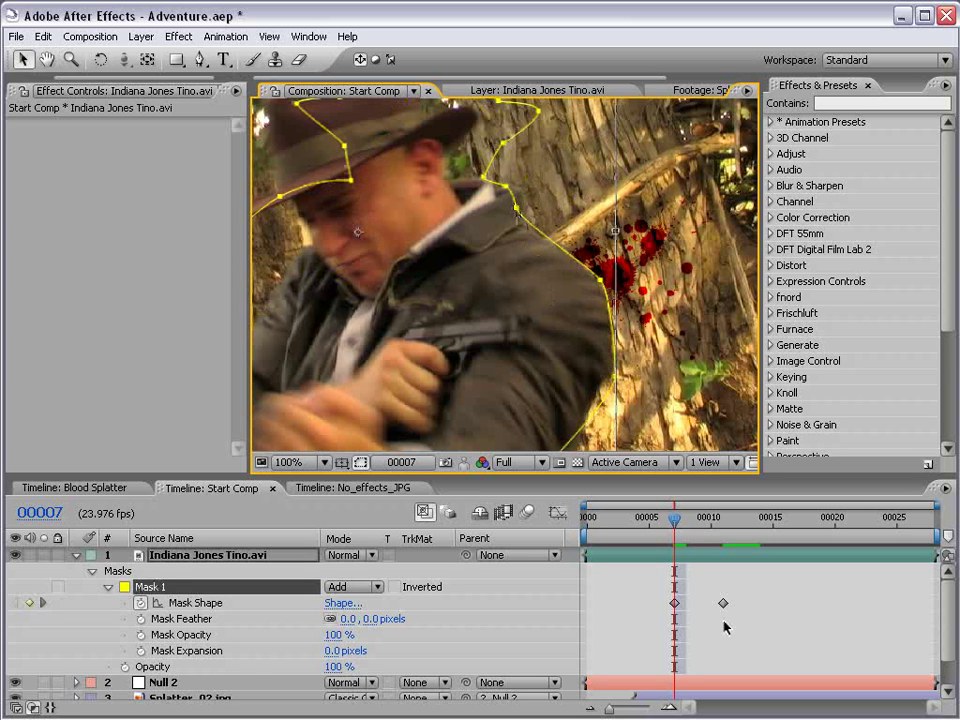
- At frame 9, shift the whole mask up and towards the splatter to match the actor's shoulder position
drag(677, 516, 699, 527)
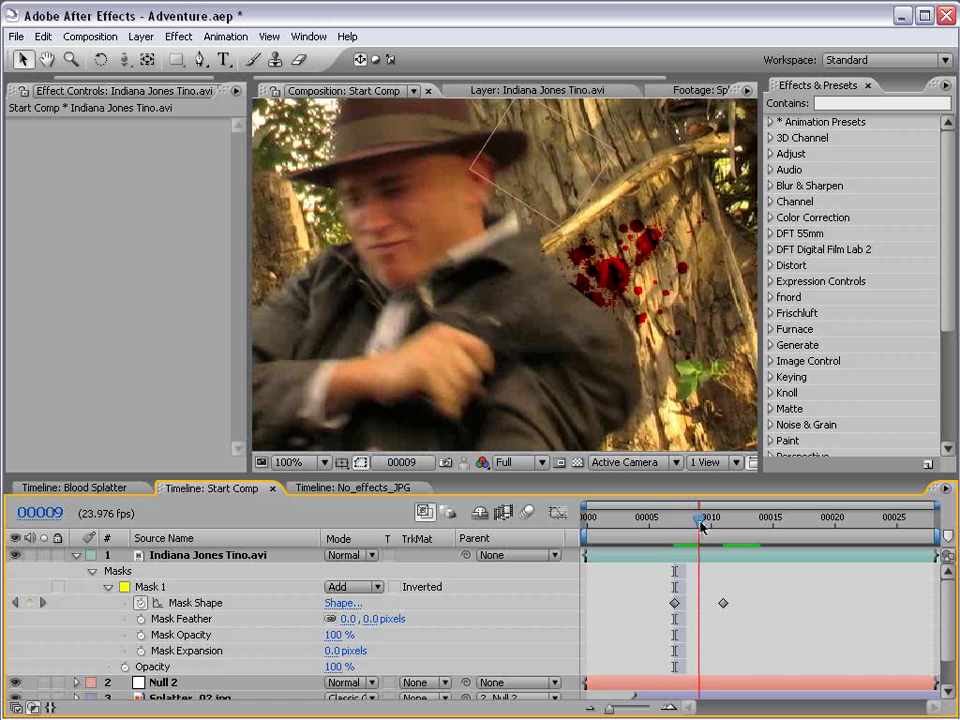
click(533, 258)
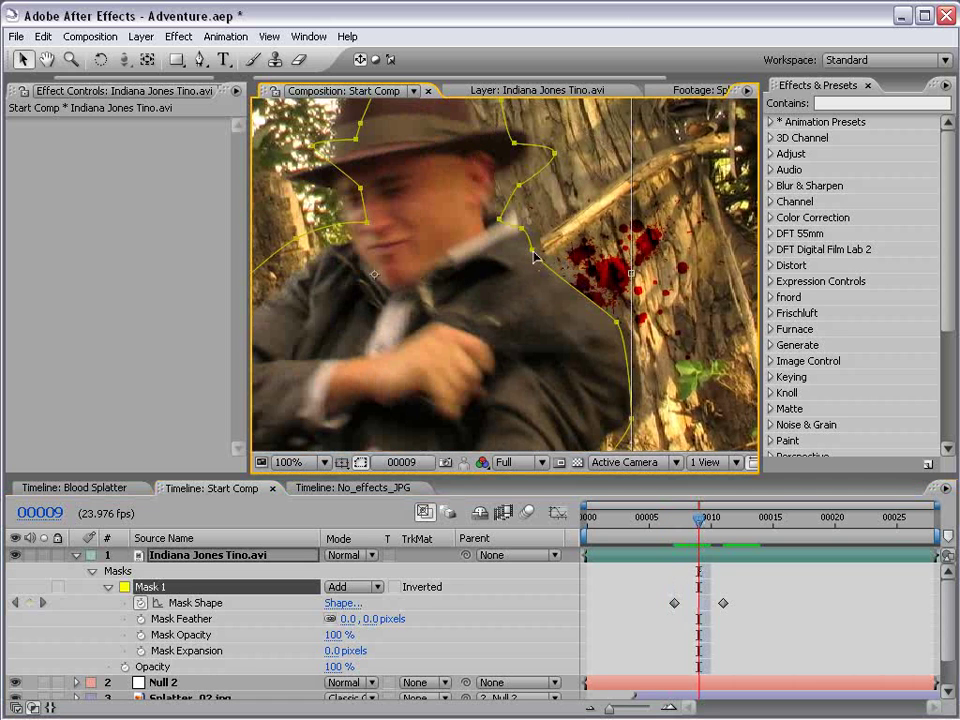
drag(533, 258, 546, 242)
click(768, 576)
click(724, 550)
click(541, 243)
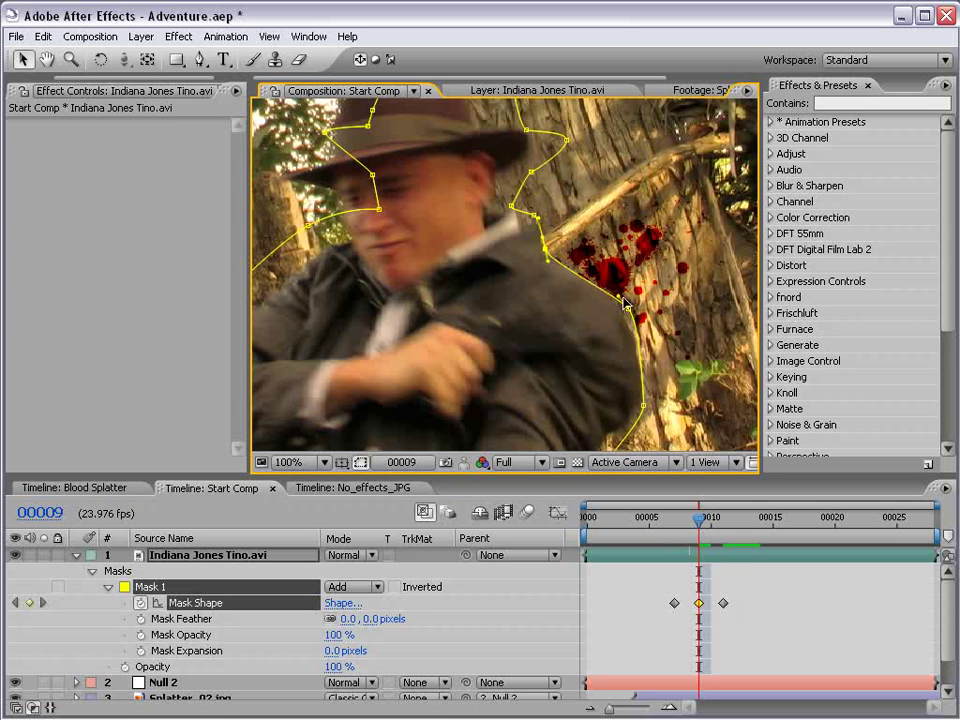
- Reshape the mask's image-right shoulder and arm points and curve at frame 9 to hug the jacket edge
mouse_move(621, 300)
mouse_down()
mouse_move(633, 305)
mouse_move(627, 312)
mouse_up()
drag(641, 405, 636, 418)
drag(658, 364, 655, 358)
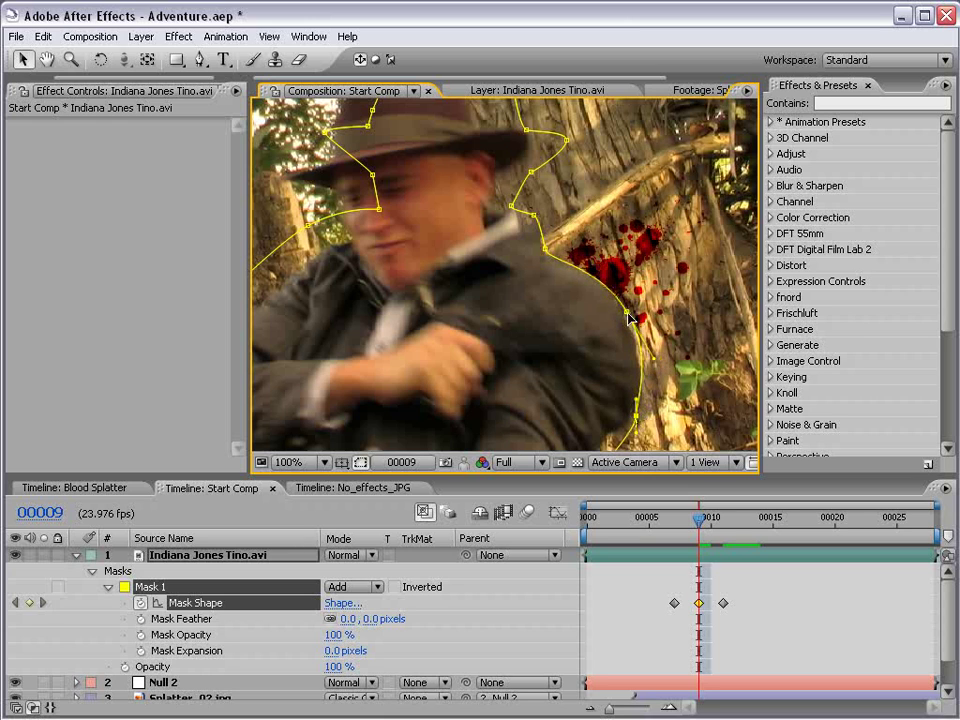
drag(628, 317, 625, 317)
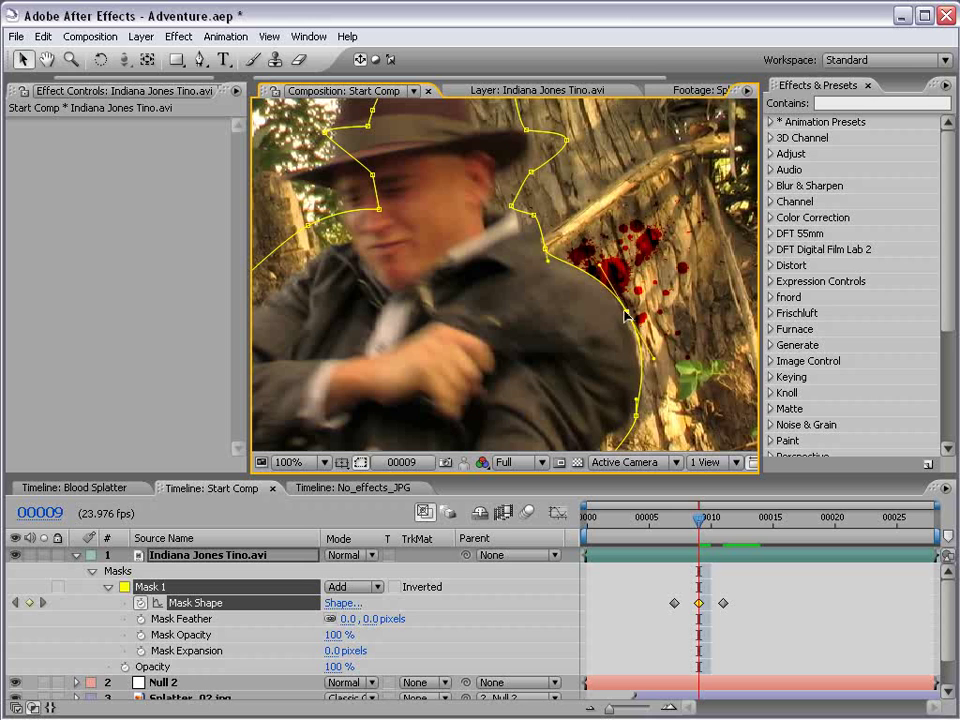
- Set Mask 1's mode to None and continue fitting its points, including the collar point at frame 12
click(350, 587)
click(350, 572)
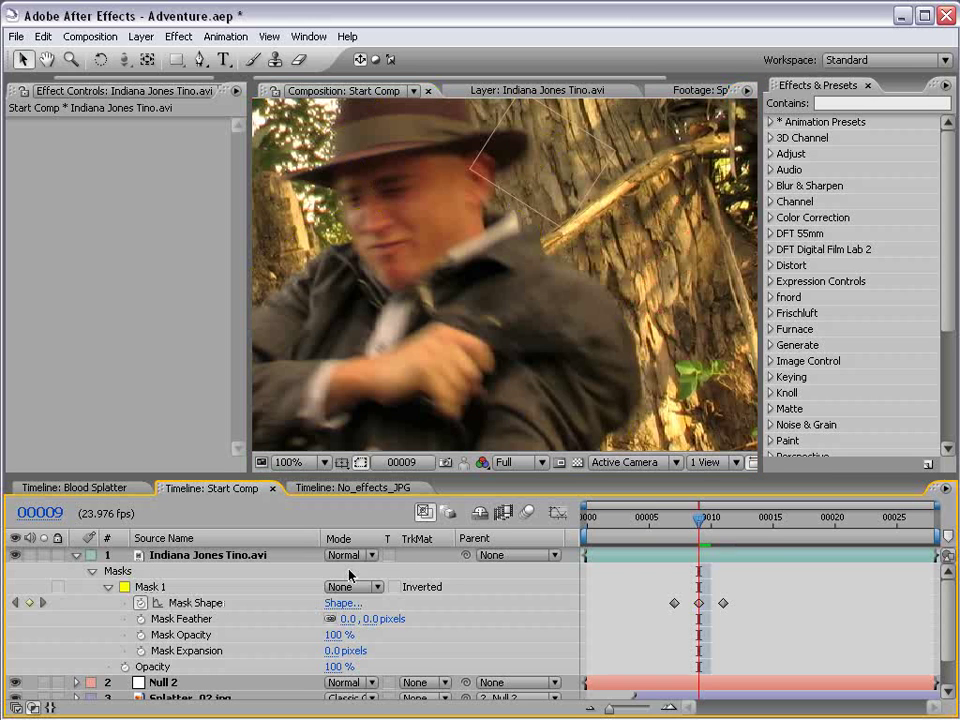
click(671, 558)
mouse_move(626, 315)
mouse_down()
mouse_move(645, 298)
mouse_move(627, 315)
mouse_up()
click(628, 316)
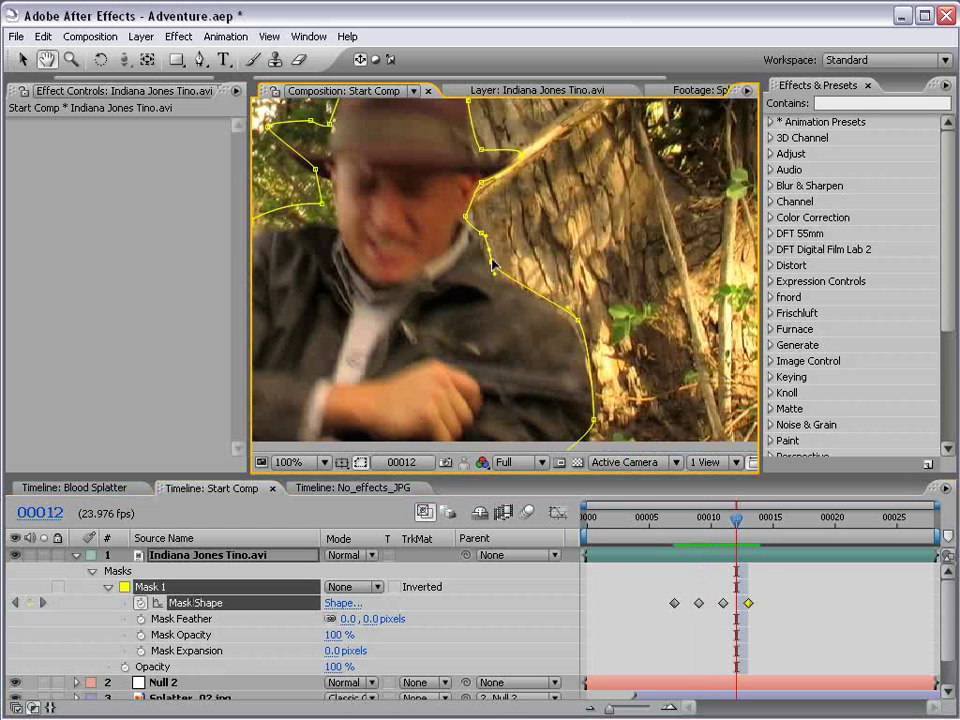
drag(500, 282, 492, 270)
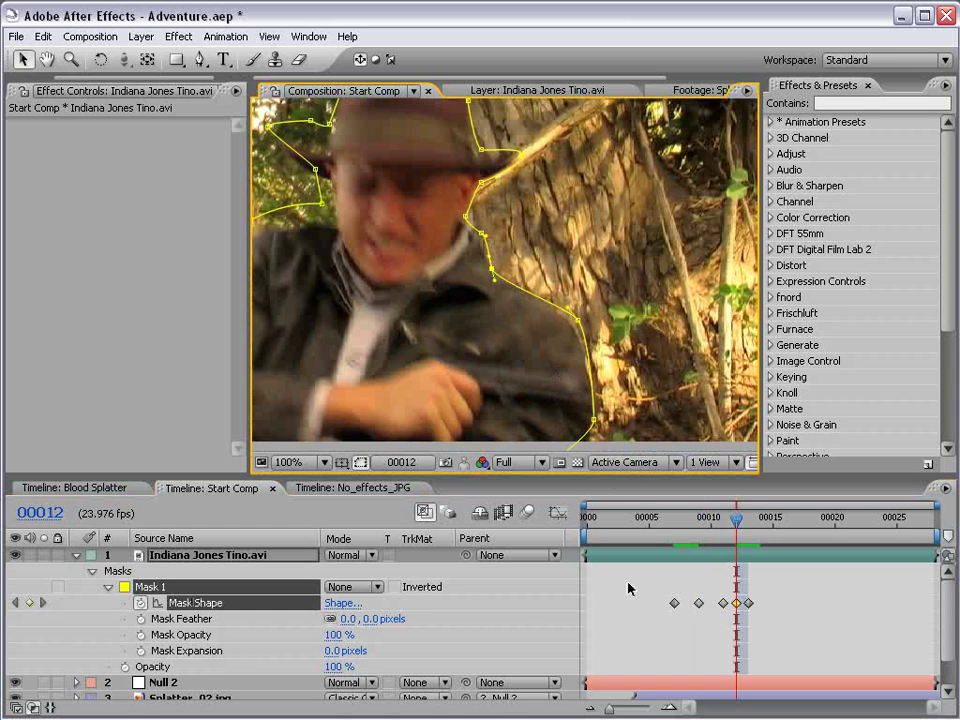
- Examine how the separate body, hat and face masks and their keyframes follow the actor in the Blood Splatter composition
click(108, 489)
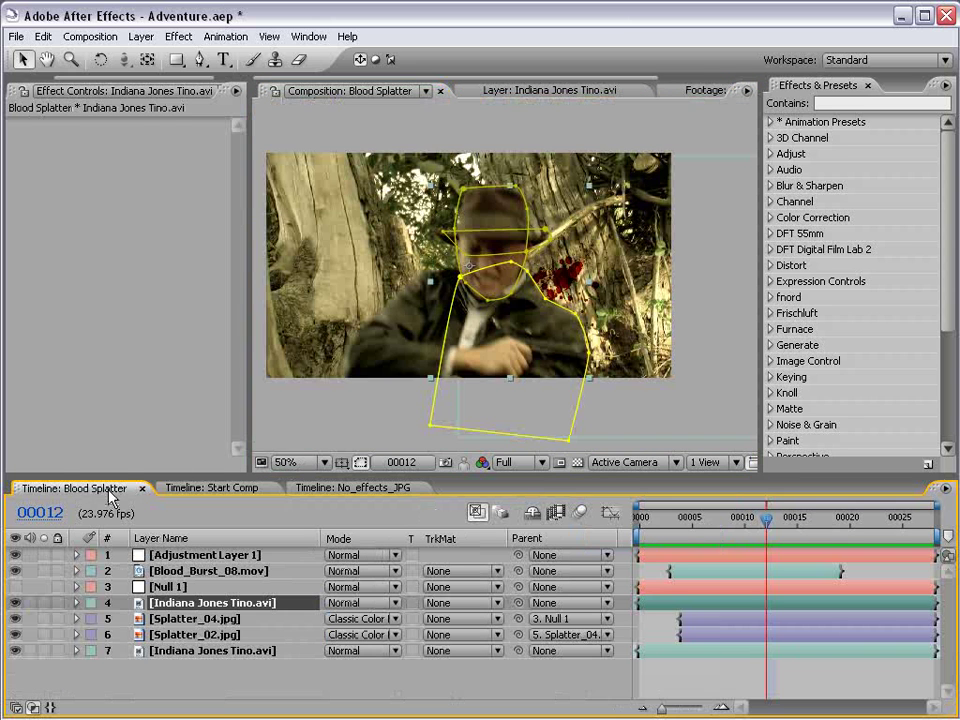
scroll(508, 371, up, 2)
drag(555, 369, 516, 299)
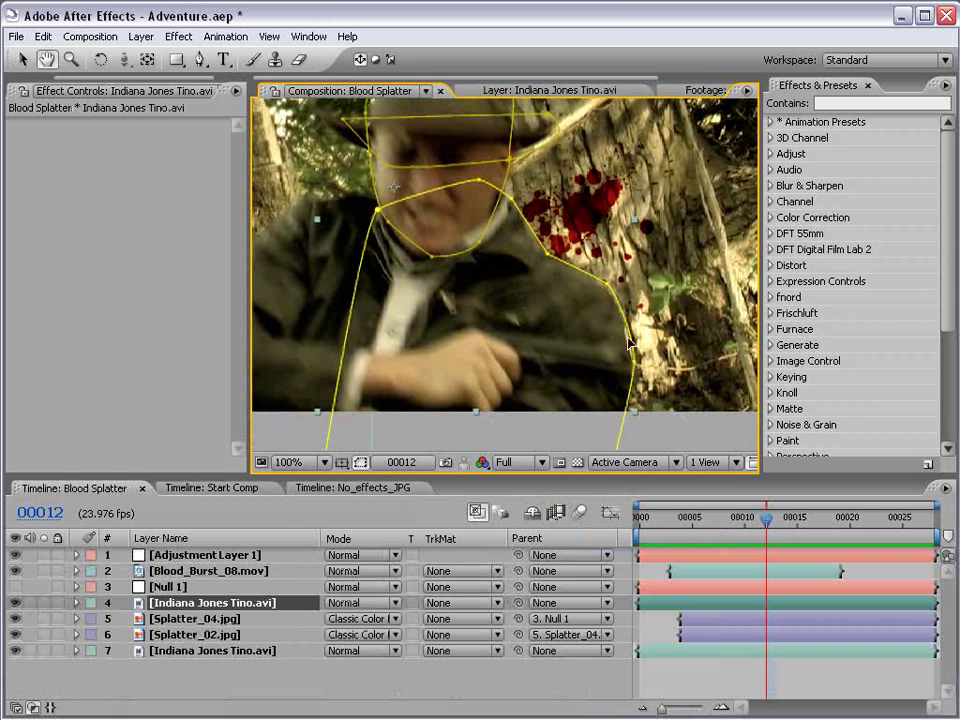
drag(509, 214, 516, 261)
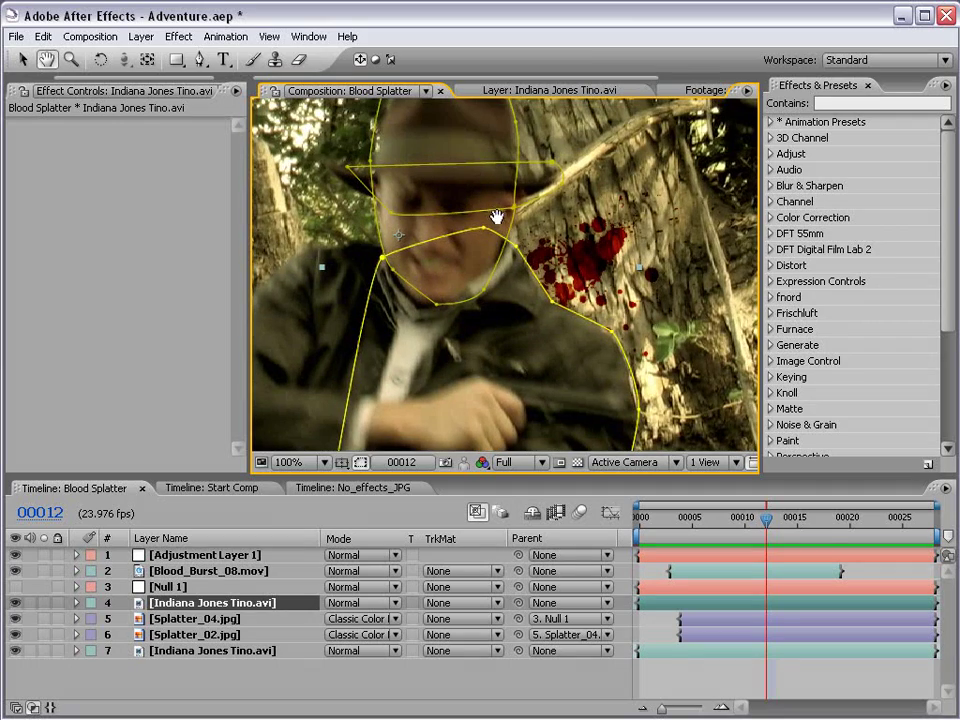
mouse_move(767, 521)
mouse_down()
mouse_move(870, 522)
mouse_move(777, 522)
mouse_up()
key(v)
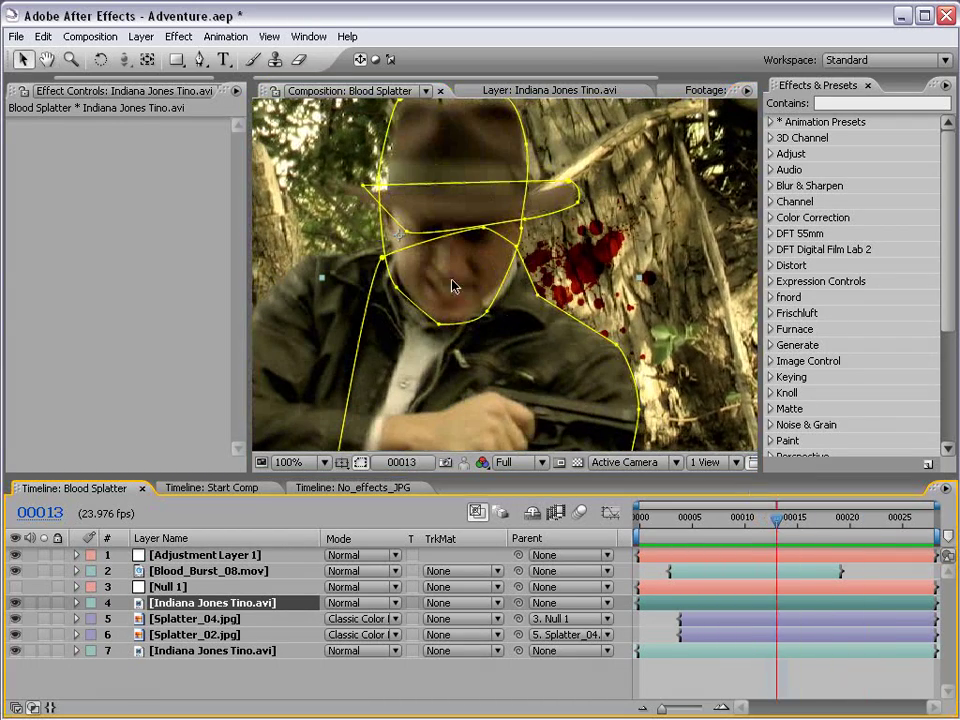
drag(776, 519, 870, 520)
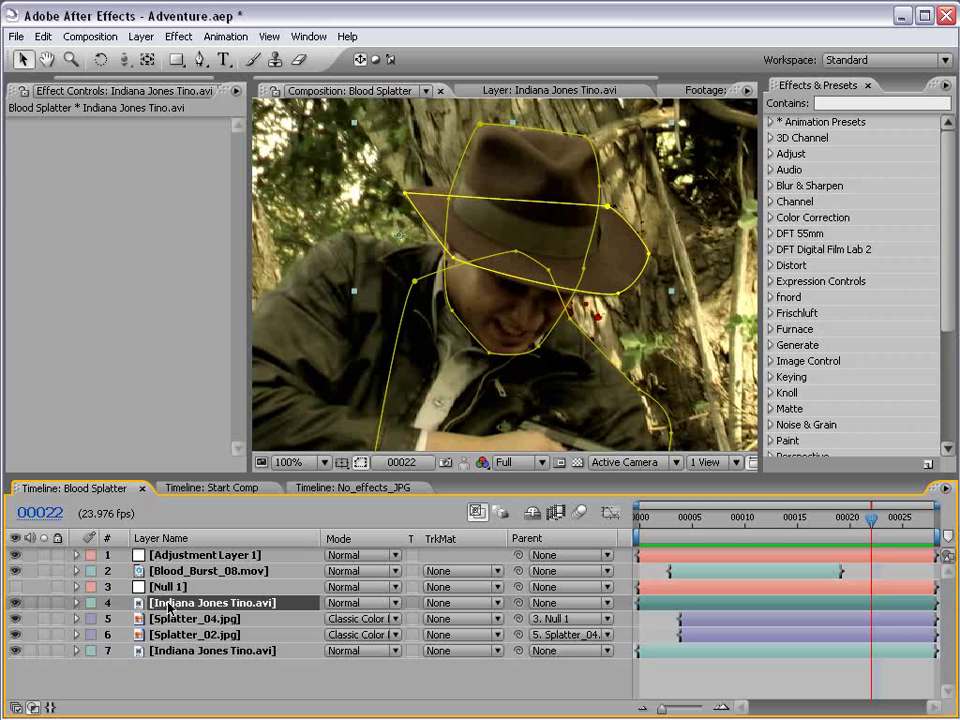
key(m)
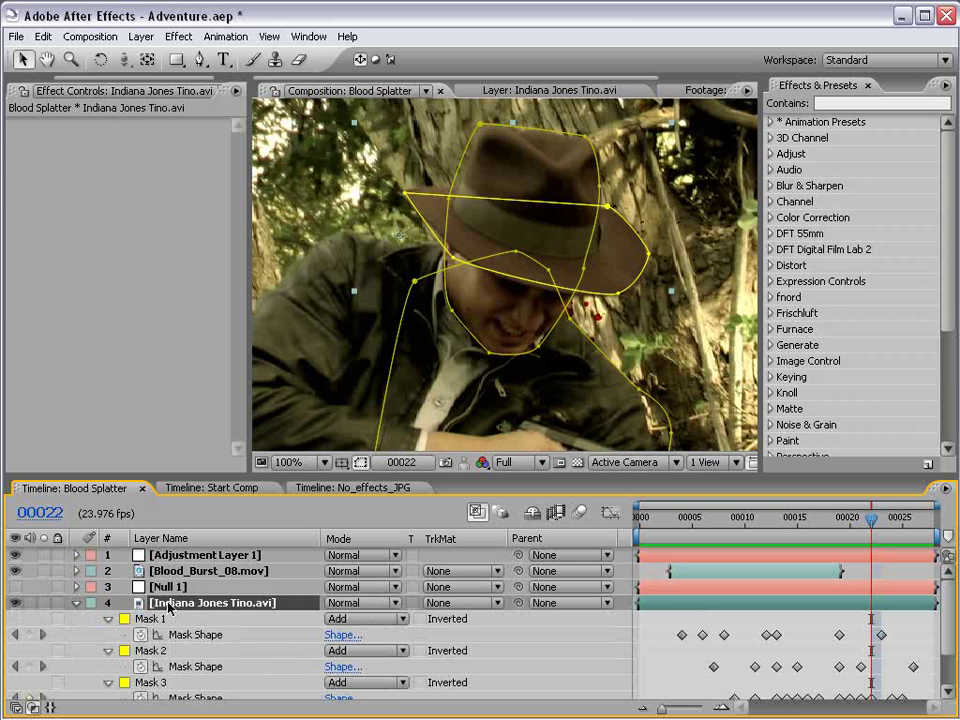
click(77, 604)
- Return to Start Comp and shift the whole mask at frame 16 so it lines up with the actor's collar
click(212, 488)
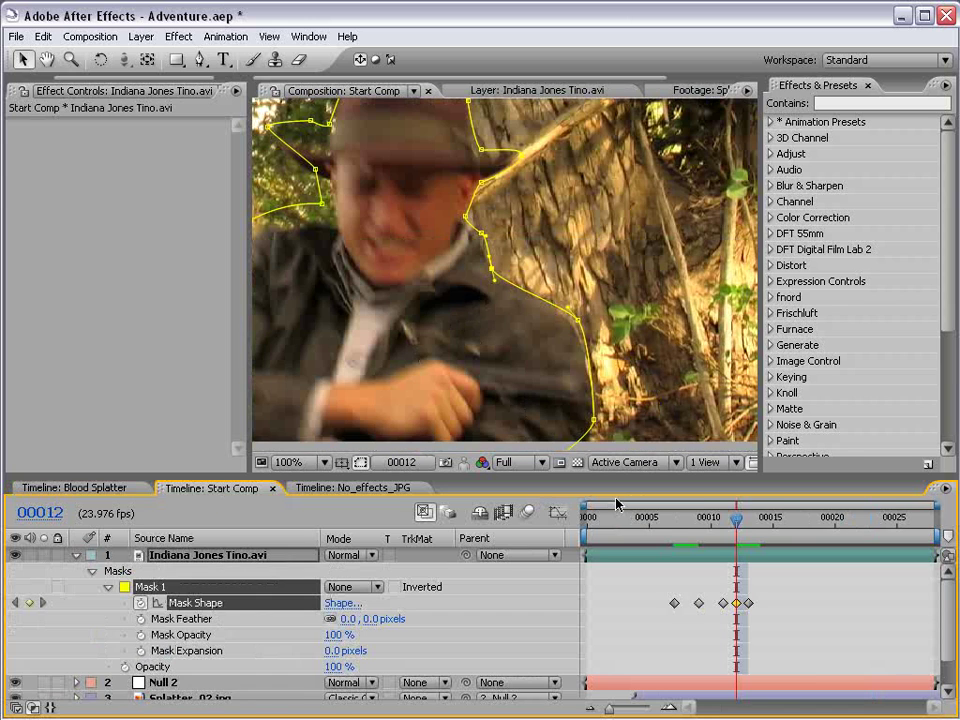
drag(746, 528, 750, 526)
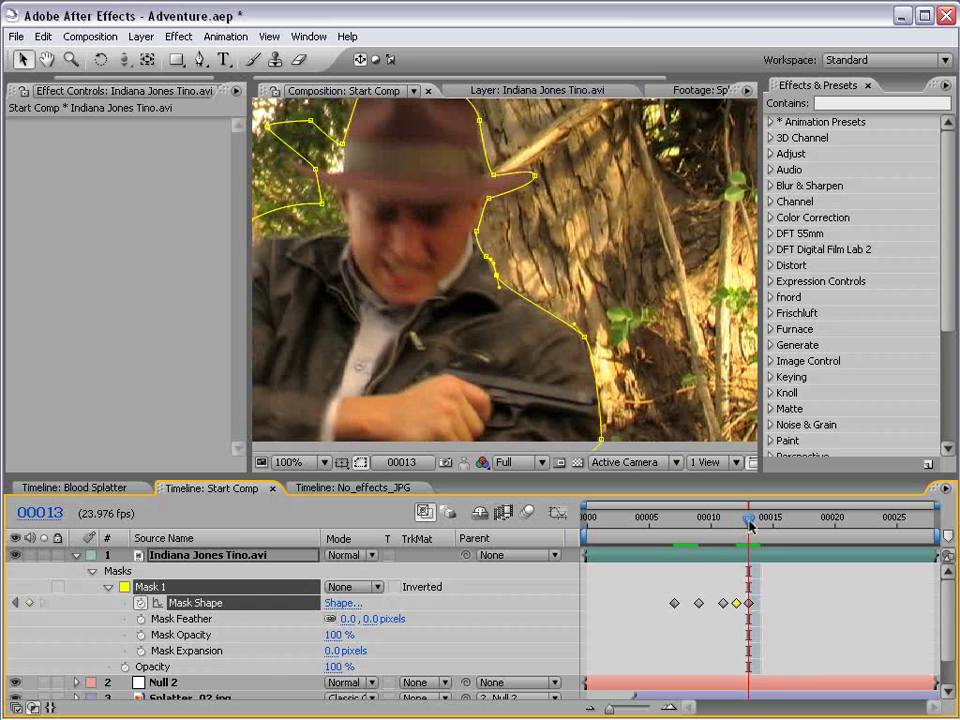
key(Page_Down)
key(Page_Down)
key(Page_Down)
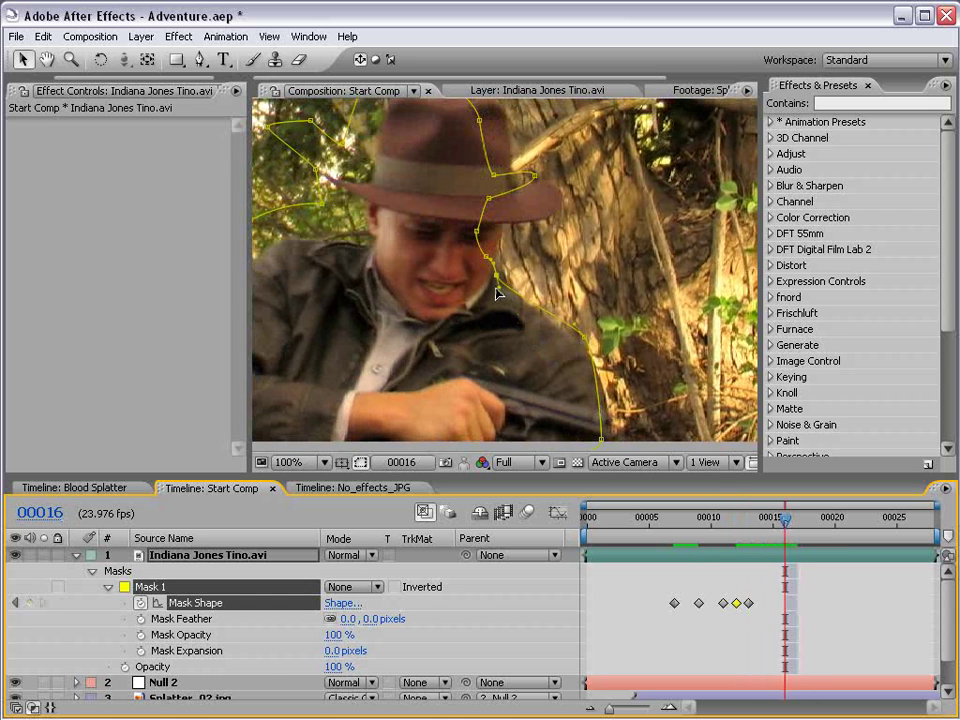
drag(497, 276, 518, 292)
click(832, 585)
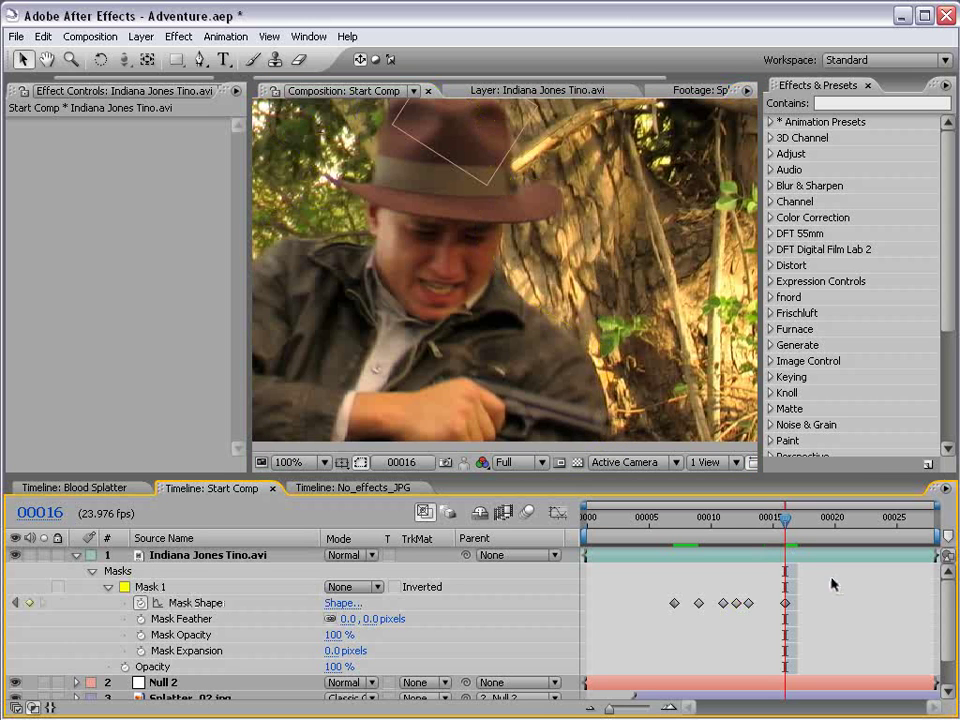
- Adjust the mask's hat brim, crown, shoulder and neck points on the actor's image-right side at frame 16
click(781, 553)
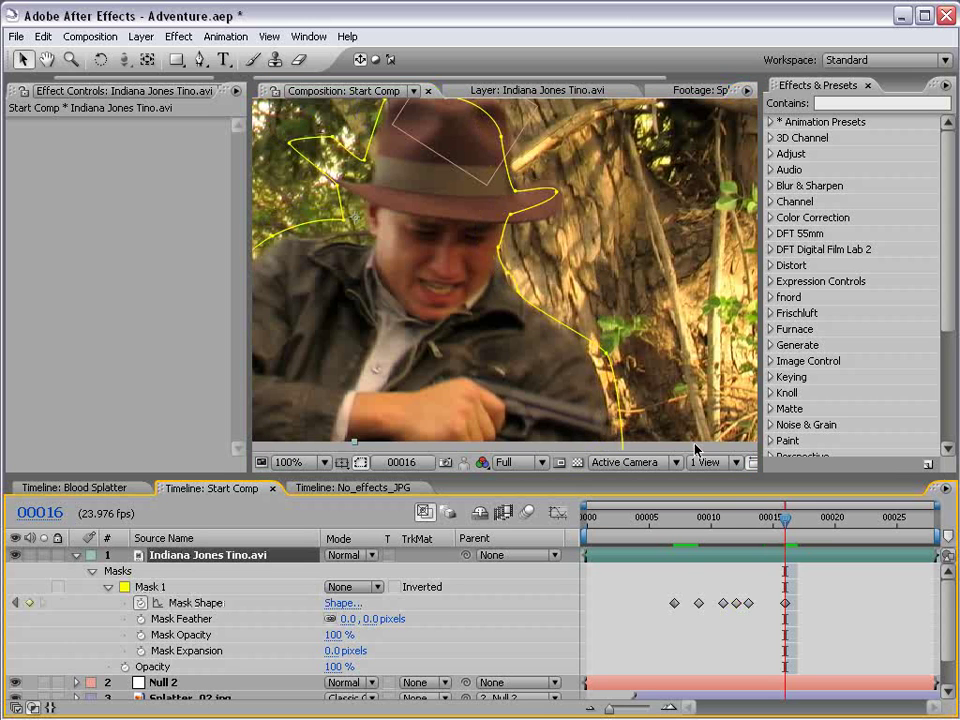
click(506, 224)
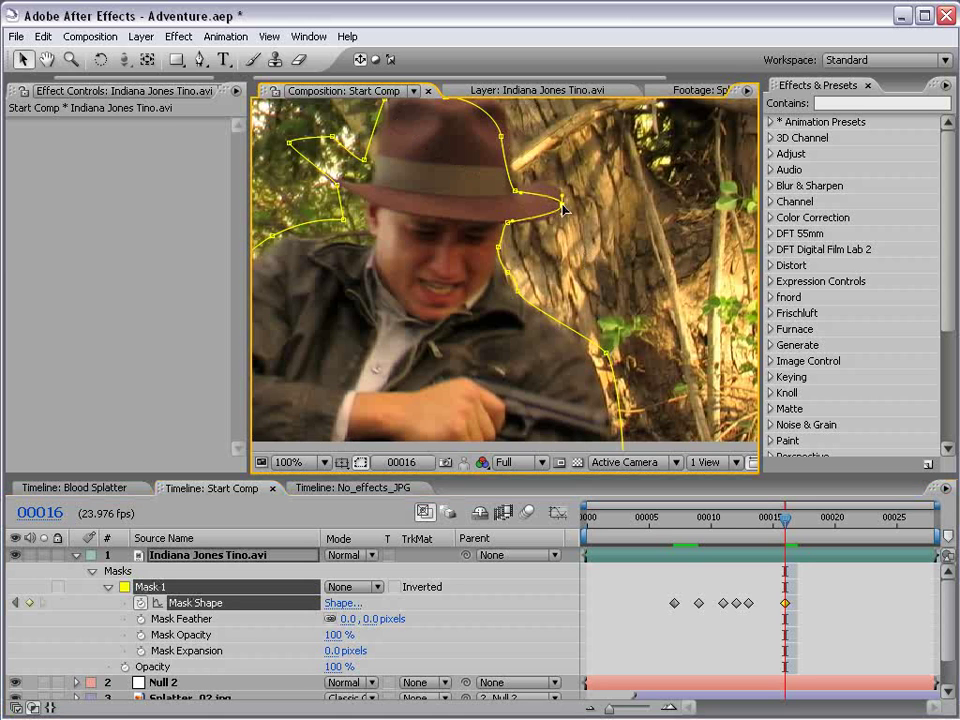
mouse_move(563, 197)
mouse_down()
mouse_move(563, 181)
mouse_move(564, 195)
mouse_up()
drag(503, 136, 508, 120)
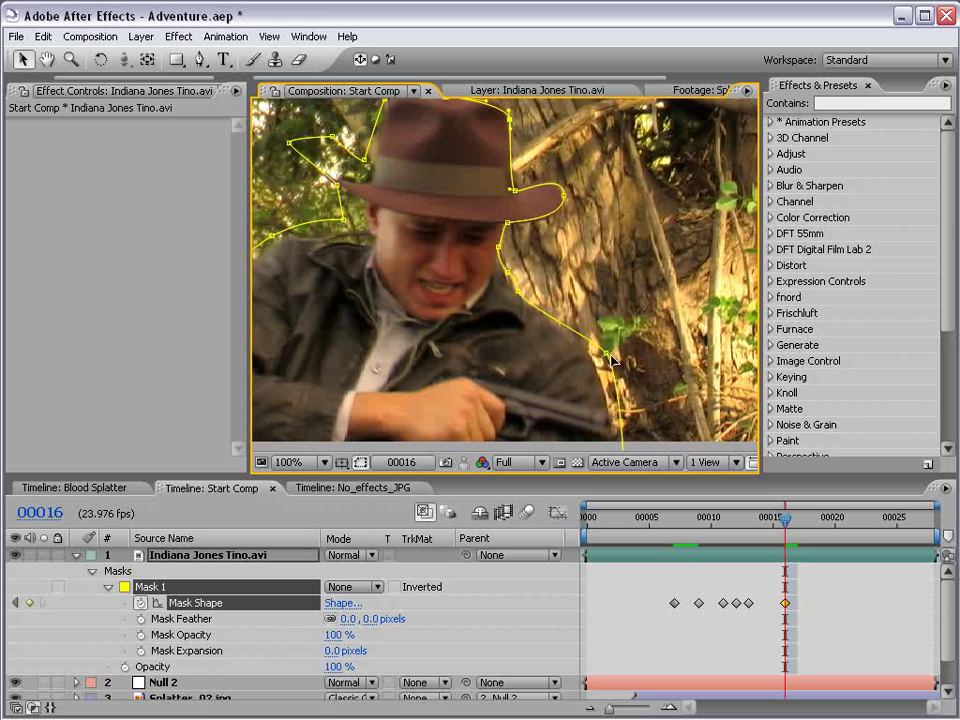
drag(607, 355, 591, 356)
click(508, 272)
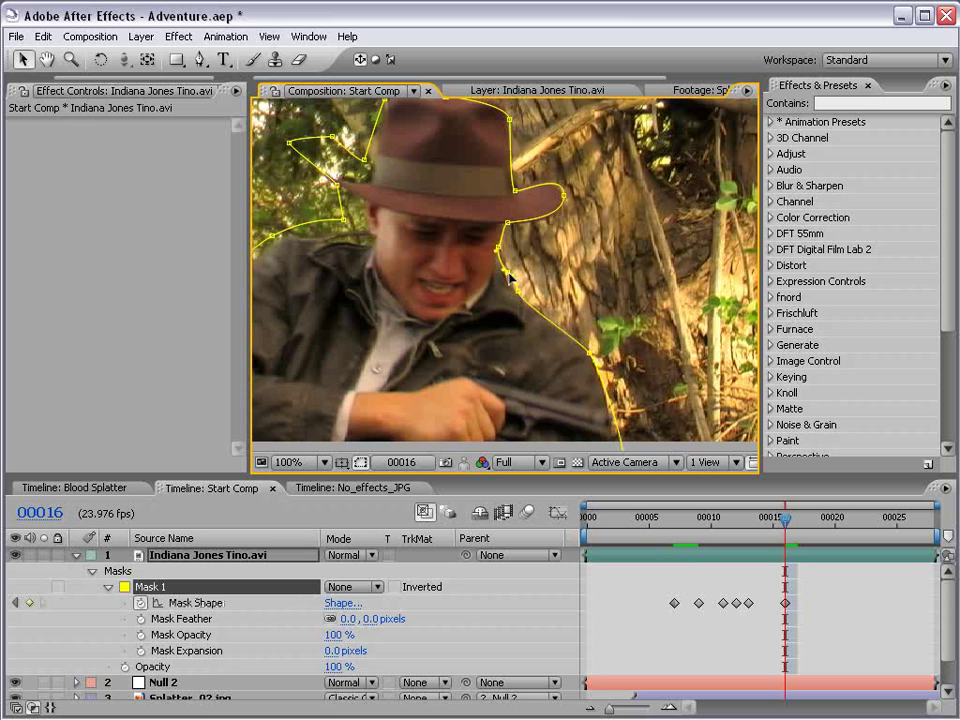
click(503, 271)
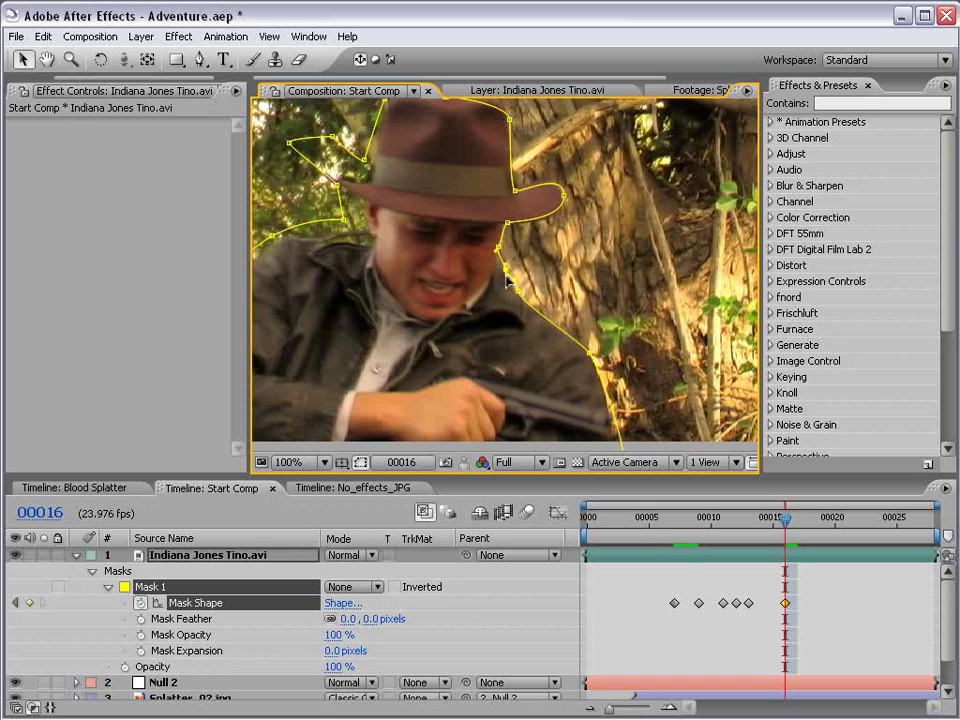
- Leave the enlarged composition view, go to frame 17 and set Mask 1's mode to Add
drag(783, 532, 849, 532)
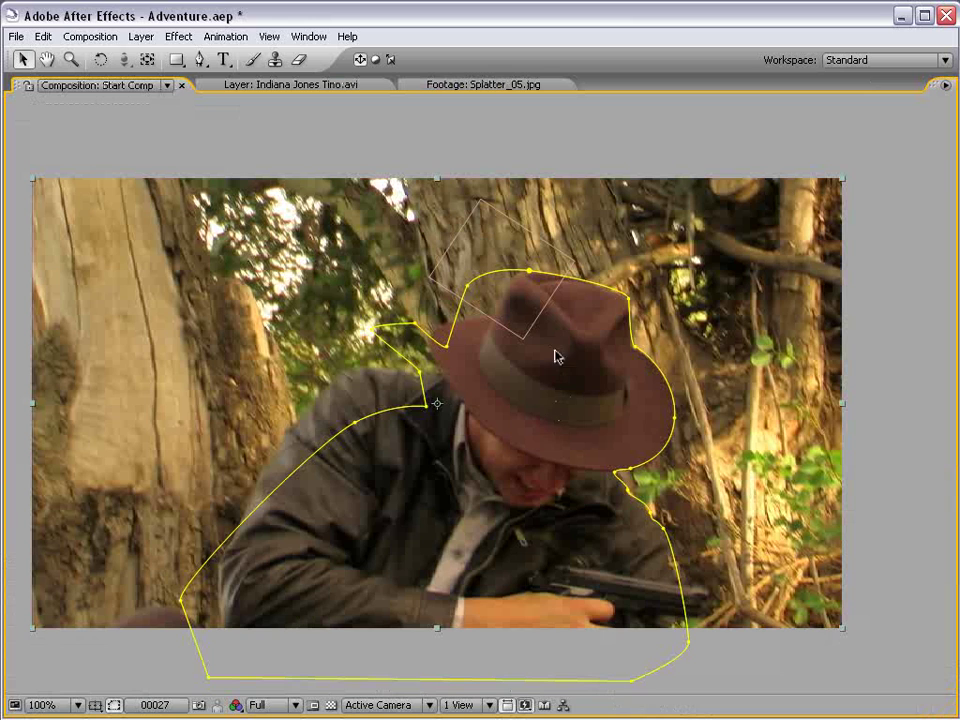
key(grave)
drag(955, 525, 795, 525)
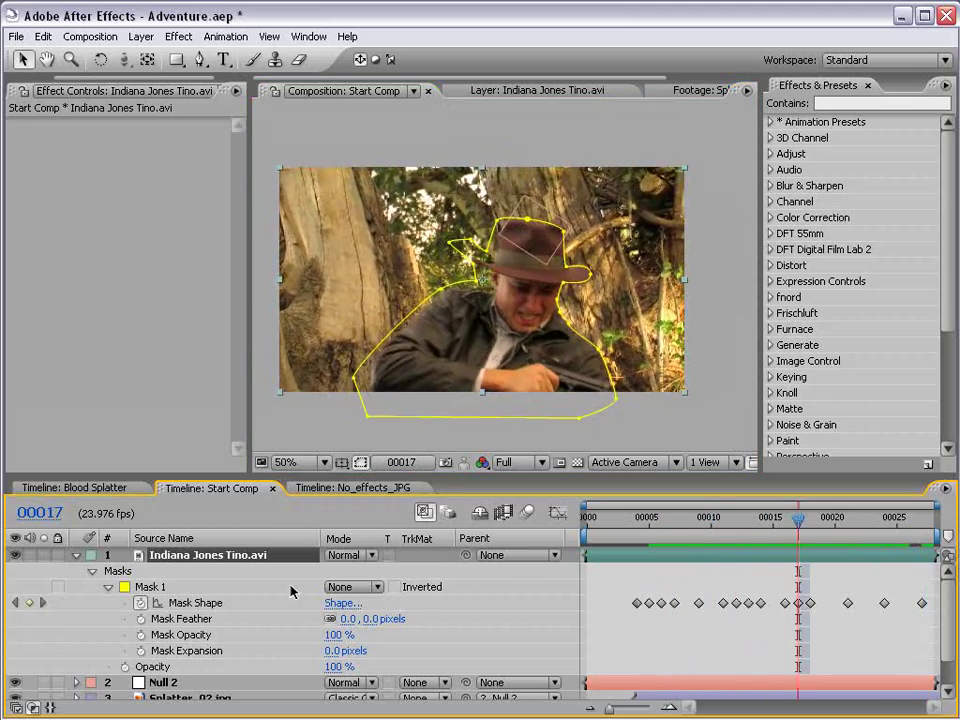
click(350, 587)
click(347, 605)
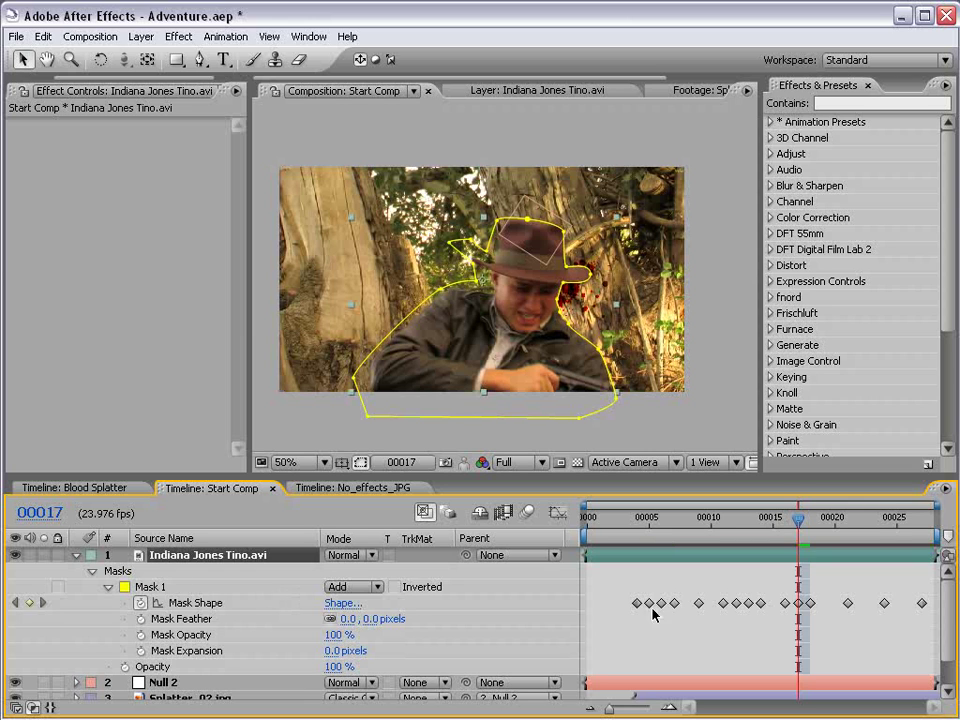
- Solo the masked footage layer to inspect the actor's cutout across frames, and restore the other layers
click(677, 557)
click(42, 556)
click(644, 622)
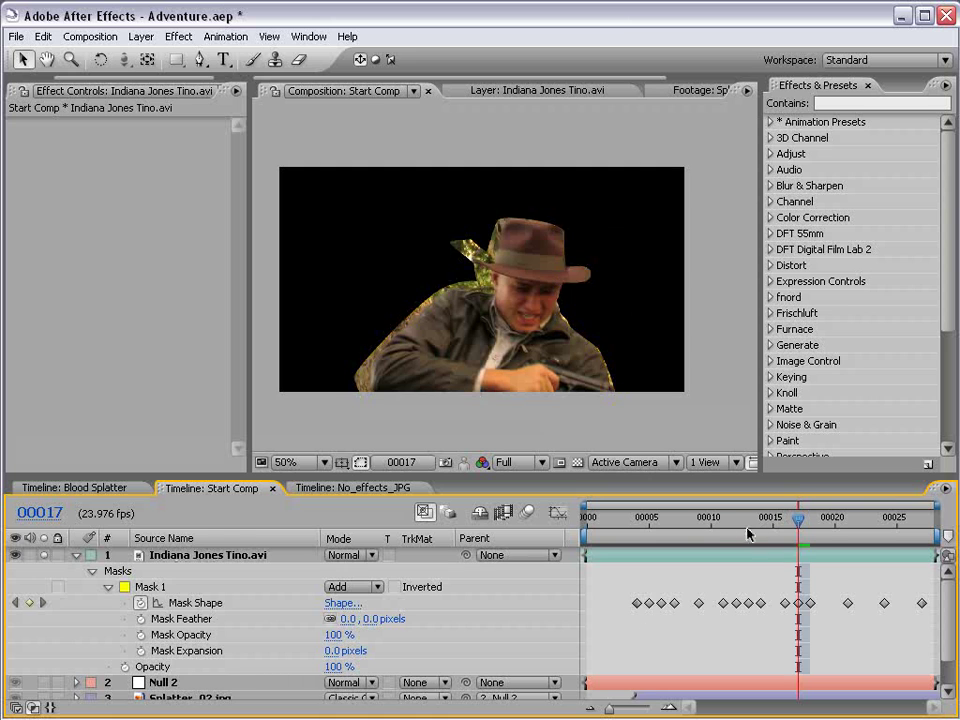
mouse_move(740, 521)
mouse_down()
mouse_move(922, 521)
mouse_move(653, 526)
mouse_move(724, 525)
mouse_up()
key(ctrl+z)
- At frame 10, set Mask 1's Mask Feather to 3 pixels and deselect the layer to view the edge
scroll(622, 366, up, 1)
drag(648, 360, 616, 362)
drag(746, 528, 709, 523)
key(comma)
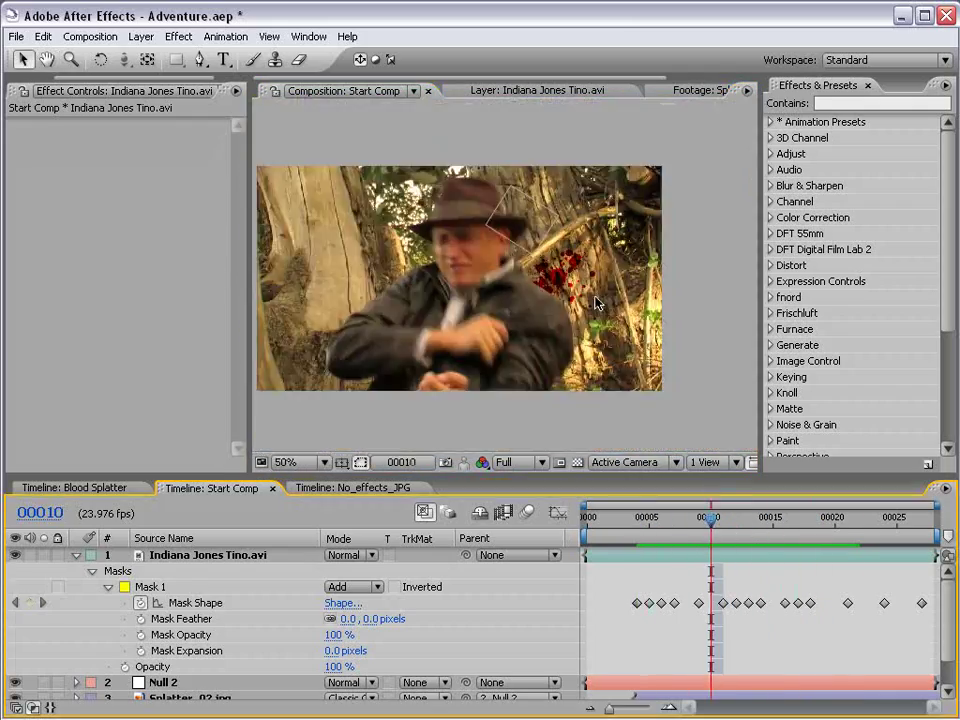
key(period)
click(668, 555)
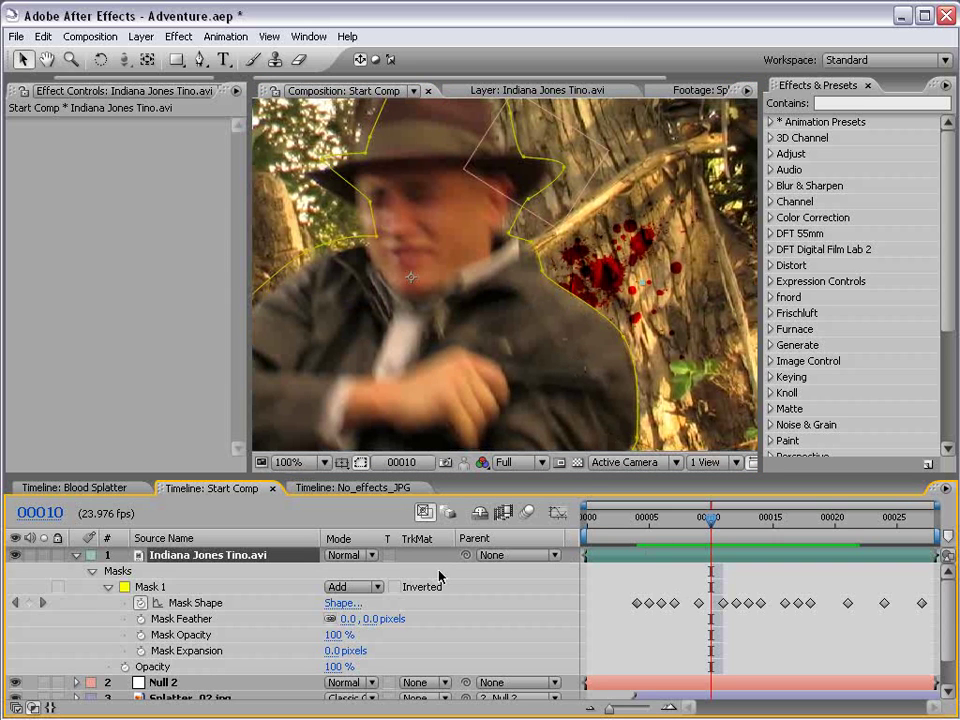
click(371, 619)
text(3)
key(Return)
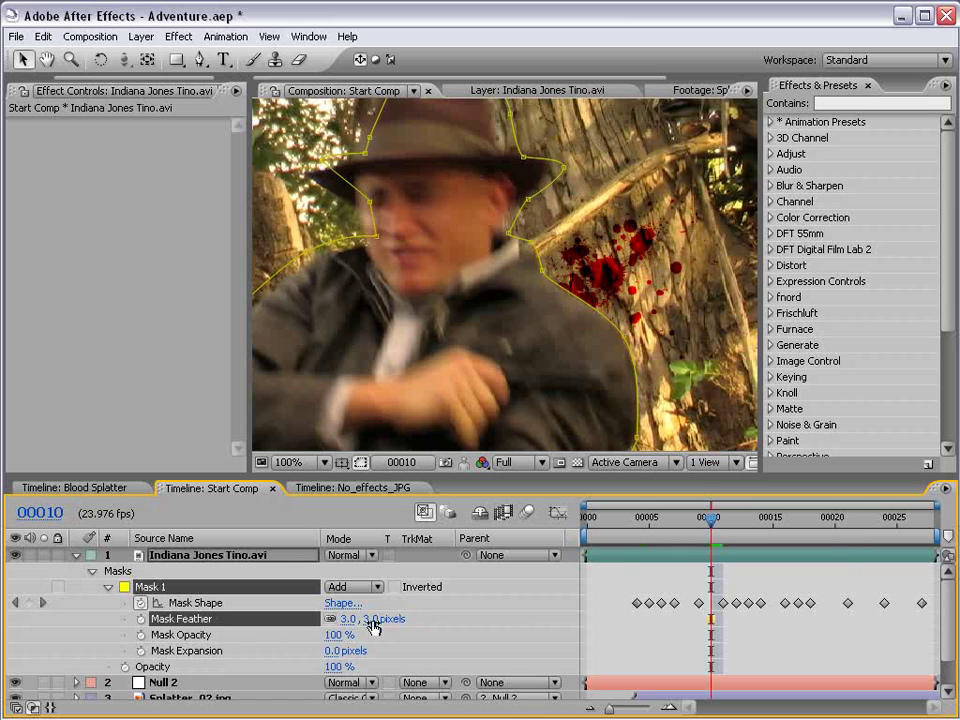
click(612, 608)
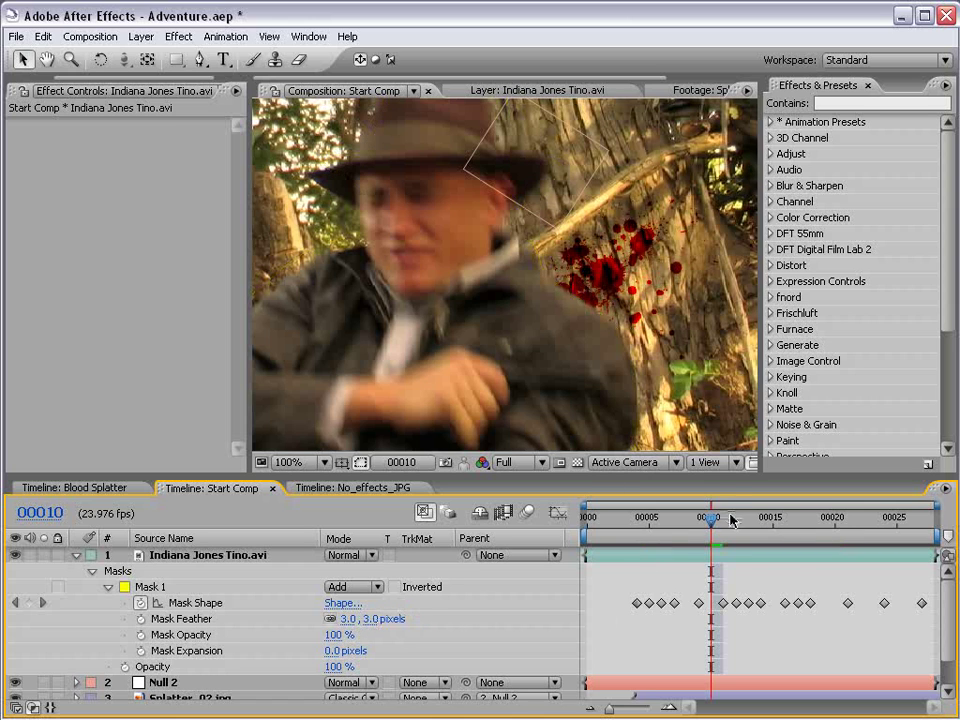
- Add Blood_Burst_08.mov from the Blood_Bursts folder to Start Comp as the top layer, starting at frame 4
drag(722, 527, 782, 525)
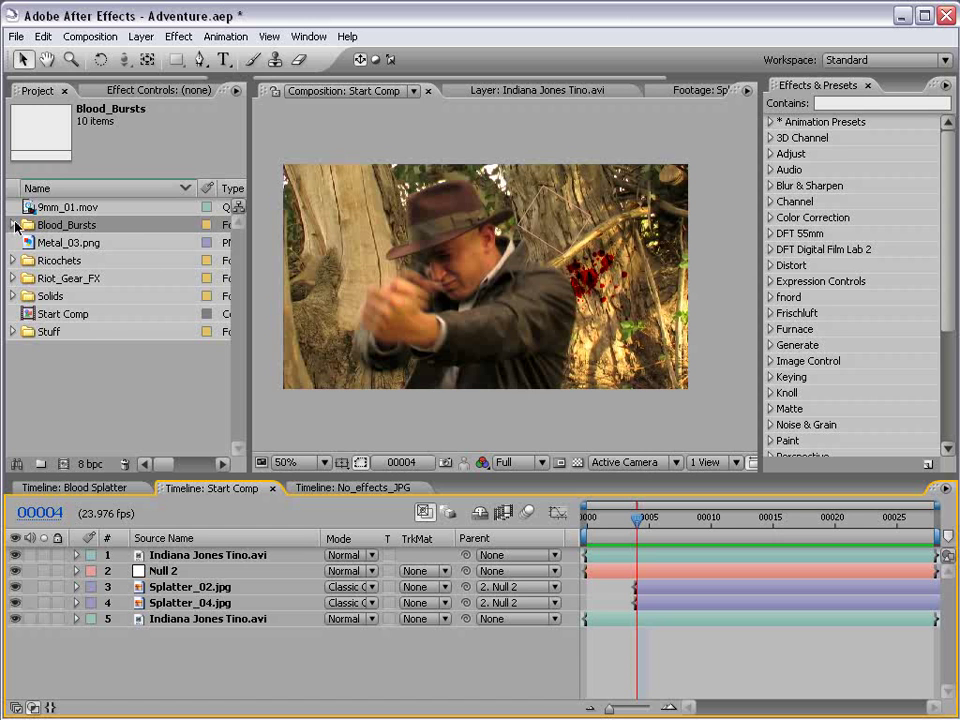
click(14, 225)
drag(92, 367, 611, 324)
drag(606, 557, 651, 555)
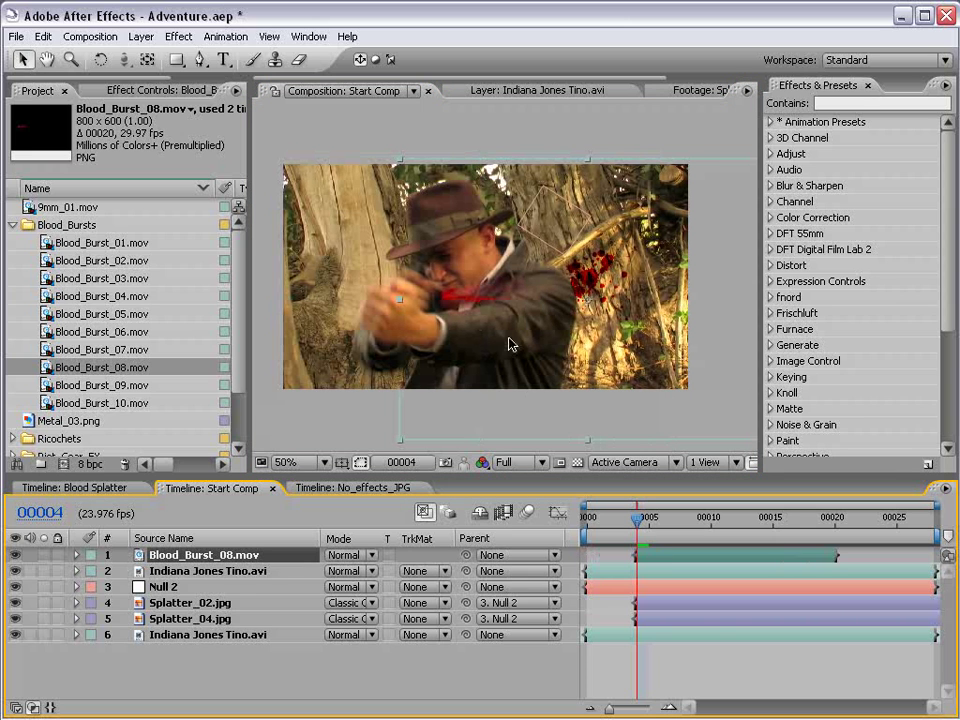
- Shift Blood_Burst_08.mov, Splatter_02.jpg and Splatter_04.jpg together one frame later so they start at frame 5
click(651, 518)
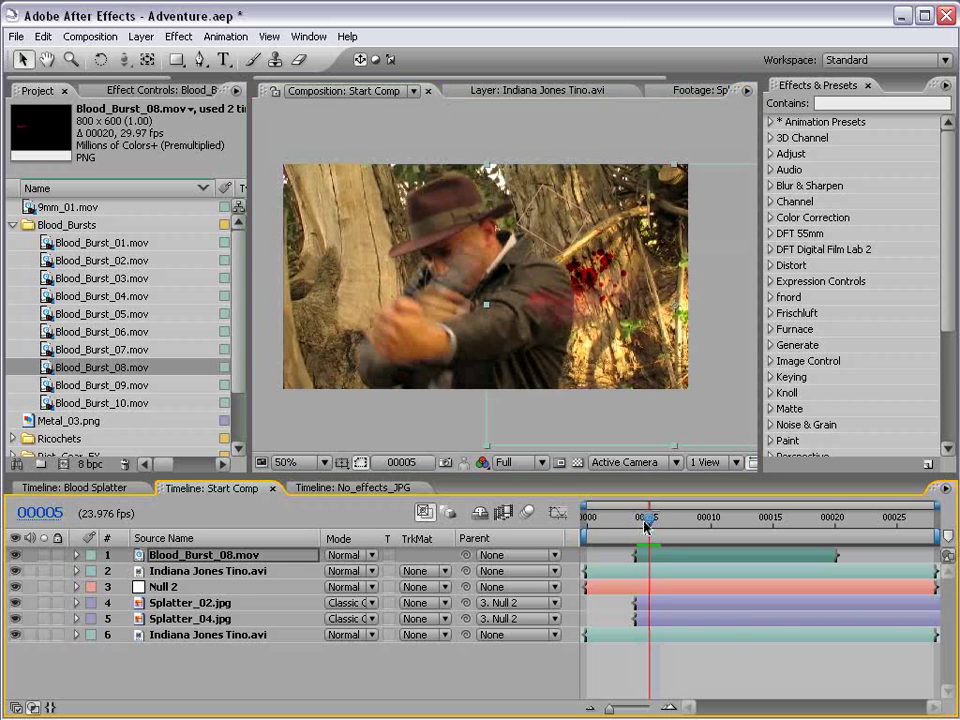
click(652, 605)
shift+click(652, 621)
shift+click(657, 557)
click(652, 668)
click(653, 605)
ctrl+click(653, 619)
ctrl+click(652, 558)
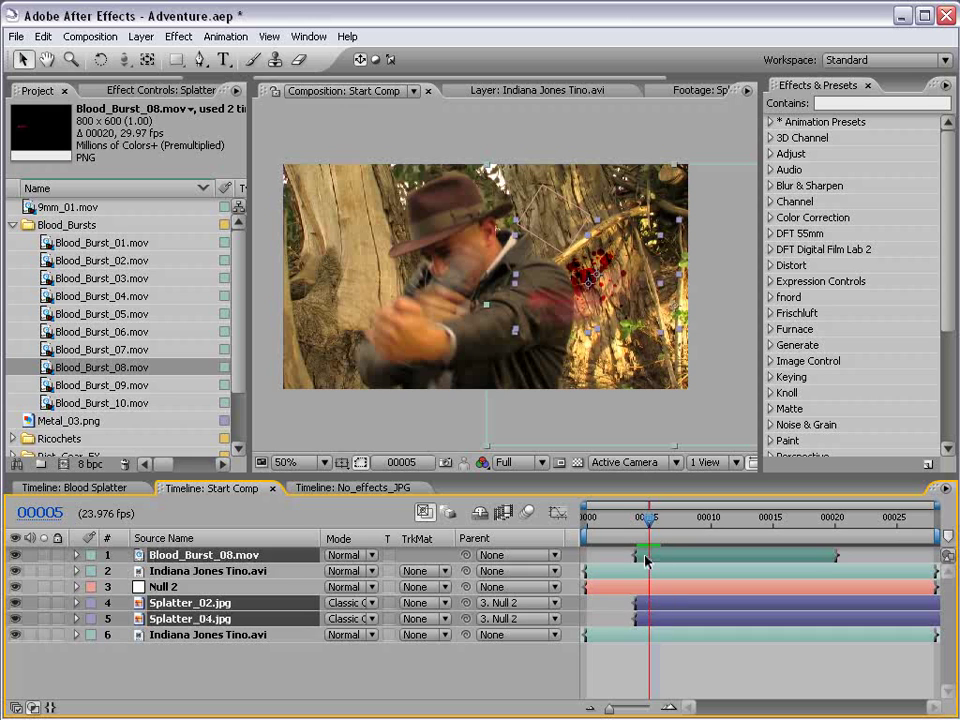
drag(645, 556, 655, 557)
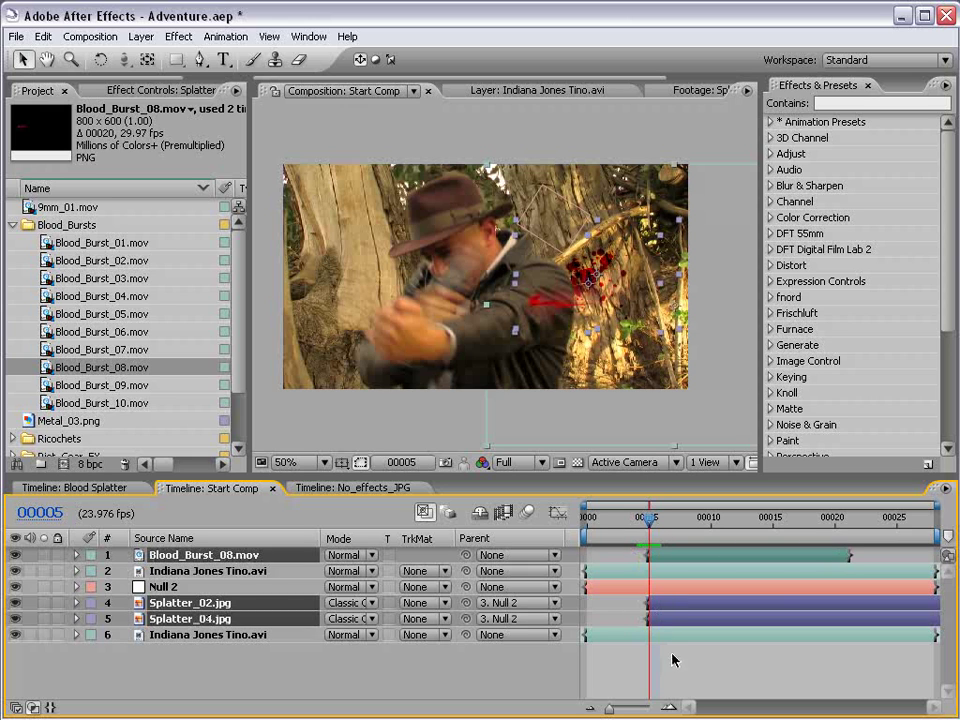
- Nudge only the blood burst layer slightly lower on the back of the actor's shoulder at frame 5
click(676, 664)
click(660, 555)
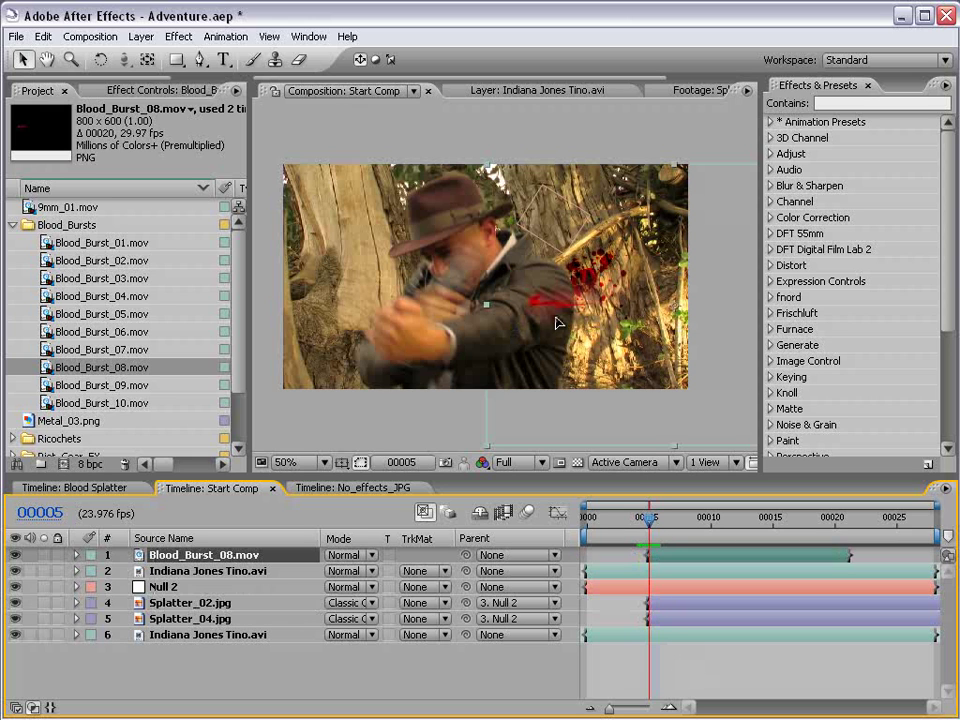
drag(558, 323, 561, 329)
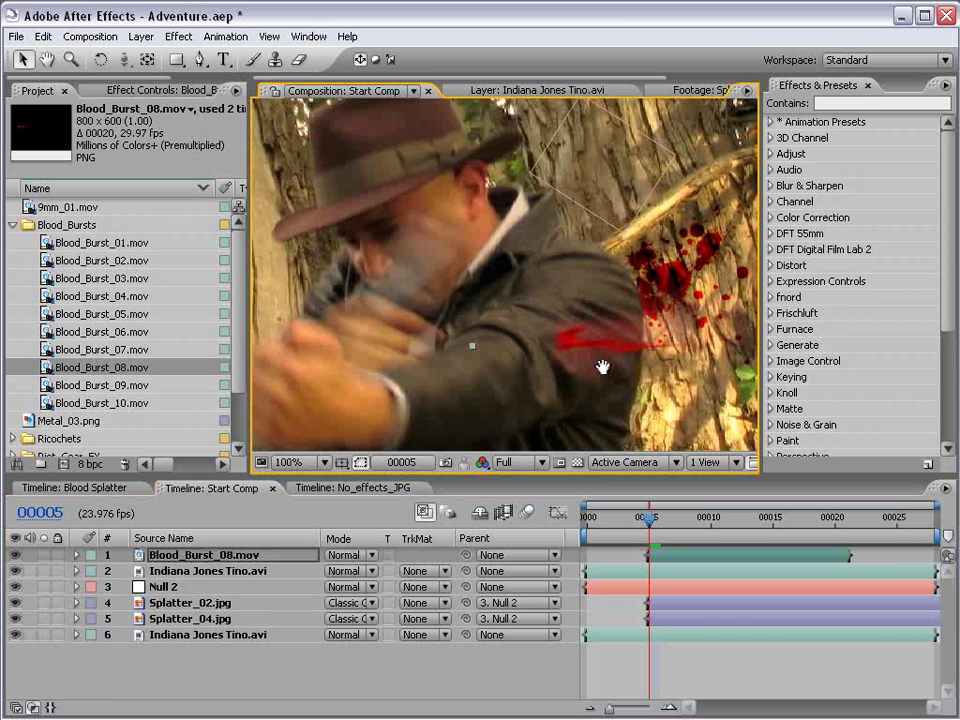
drag(600, 368, 541, 326)
- Apply Hue/Saturation to the blood burst with Master Saturation at -40 and Master Lightness at -49
click(178, 36)
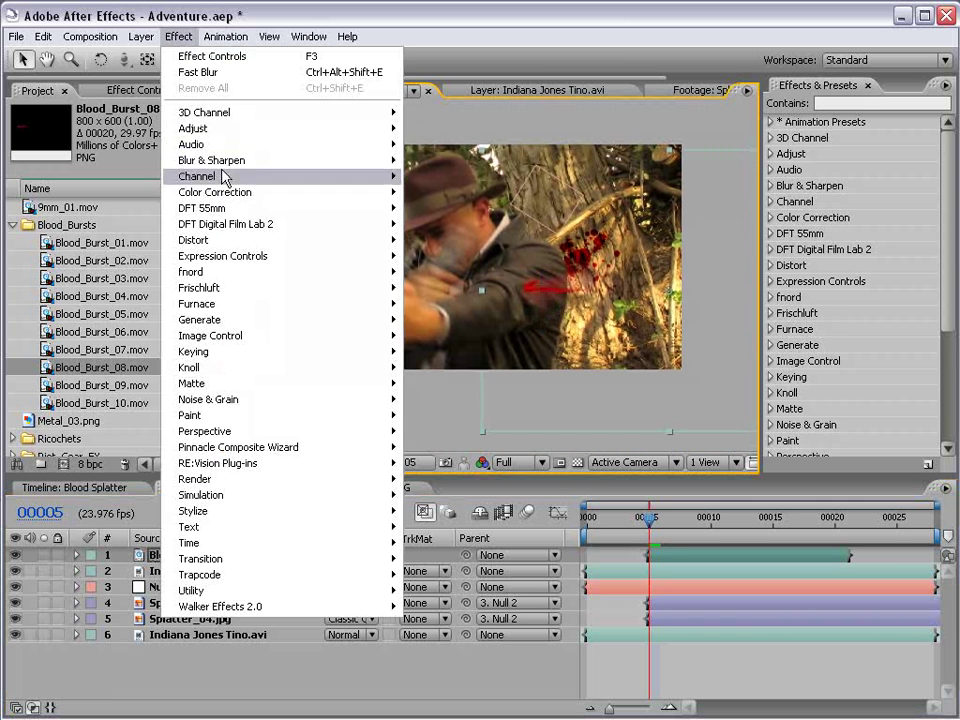
mouse_move(321, 193)
click(462, 463)
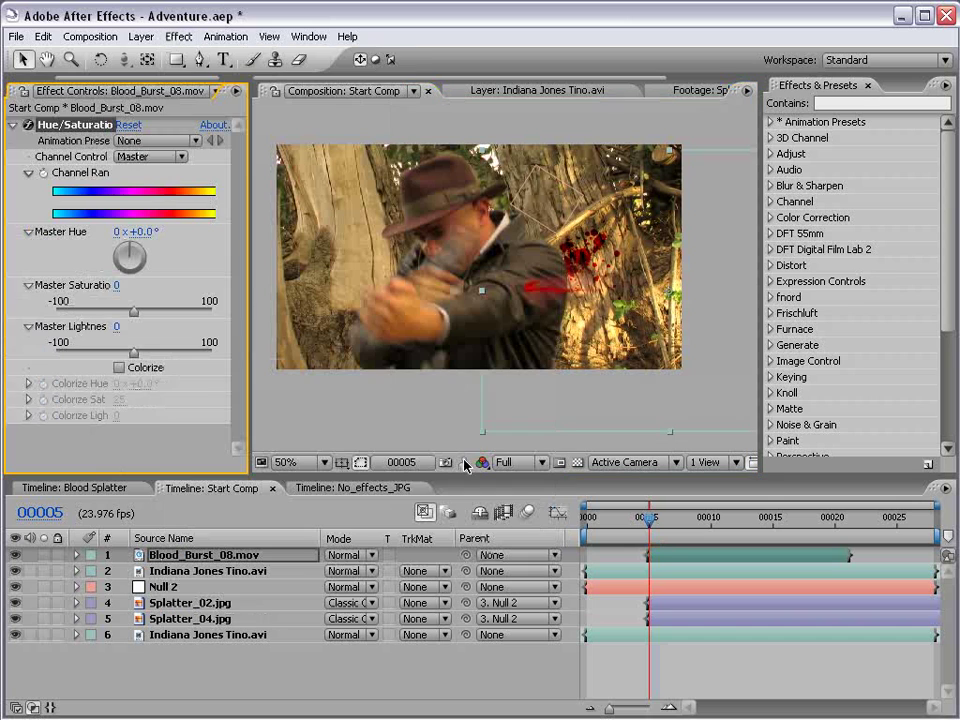
drag(126, 311, 101, 312)
drag(133, 354, 93, 354)
scroll(598, 318, up, 1)
key(h)
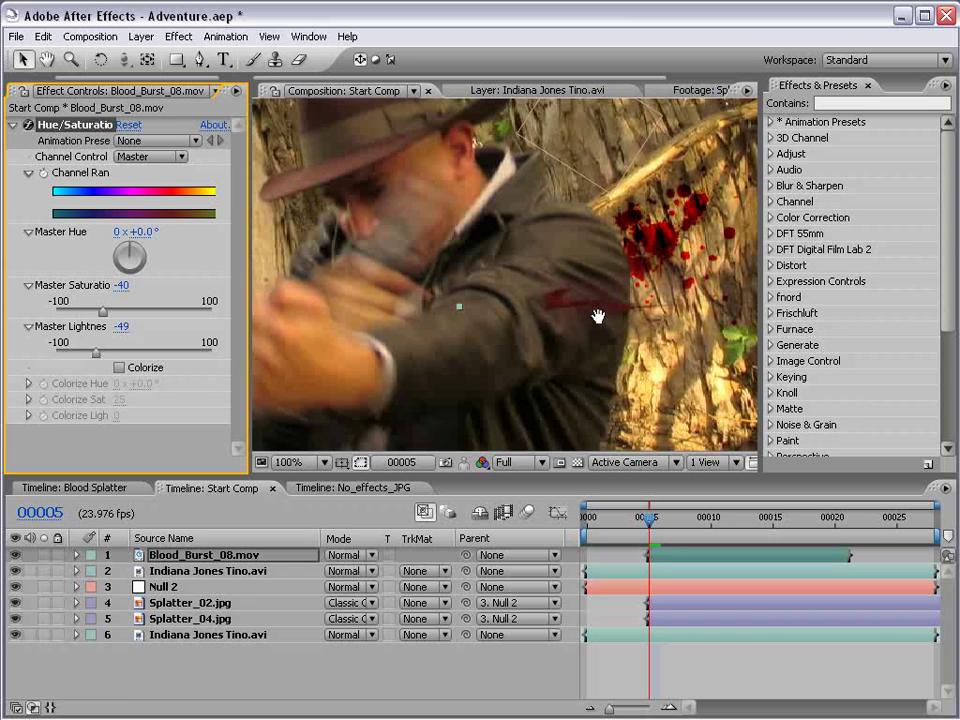
- Fine-tune the blood burst's colour with slightly more Master Saturation and a little less Master Lightness
drag(598, 317, 543, 316)
drag(104, 312, 122, 313)
drag(96, 353, 88, 354)
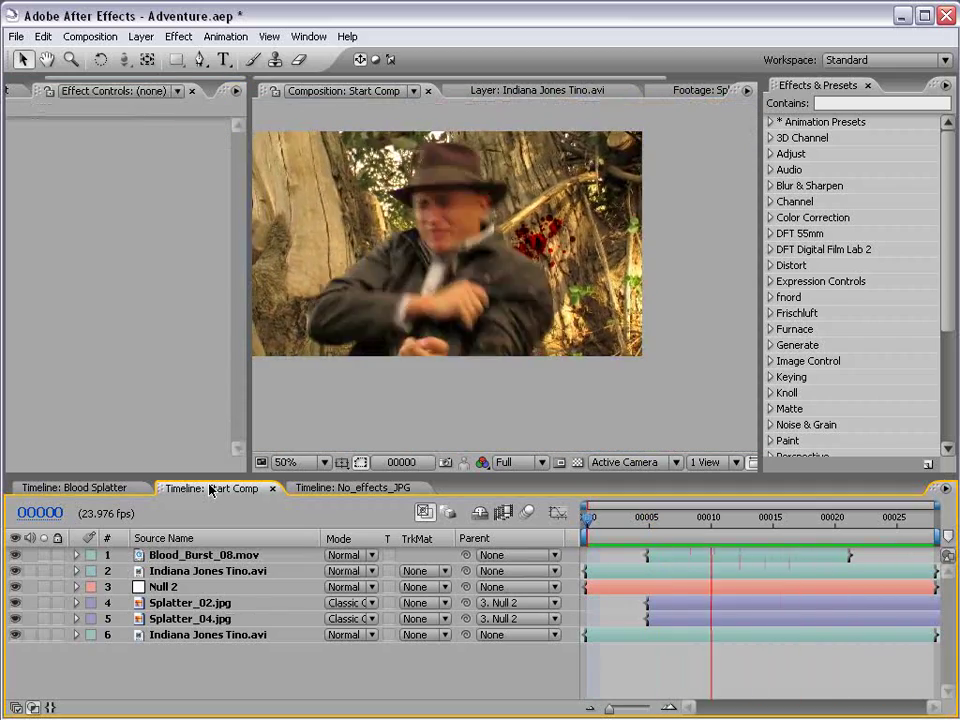
- Check the playback of the blood burst, and examine the burst and splatter up close at frame 5
key(space)
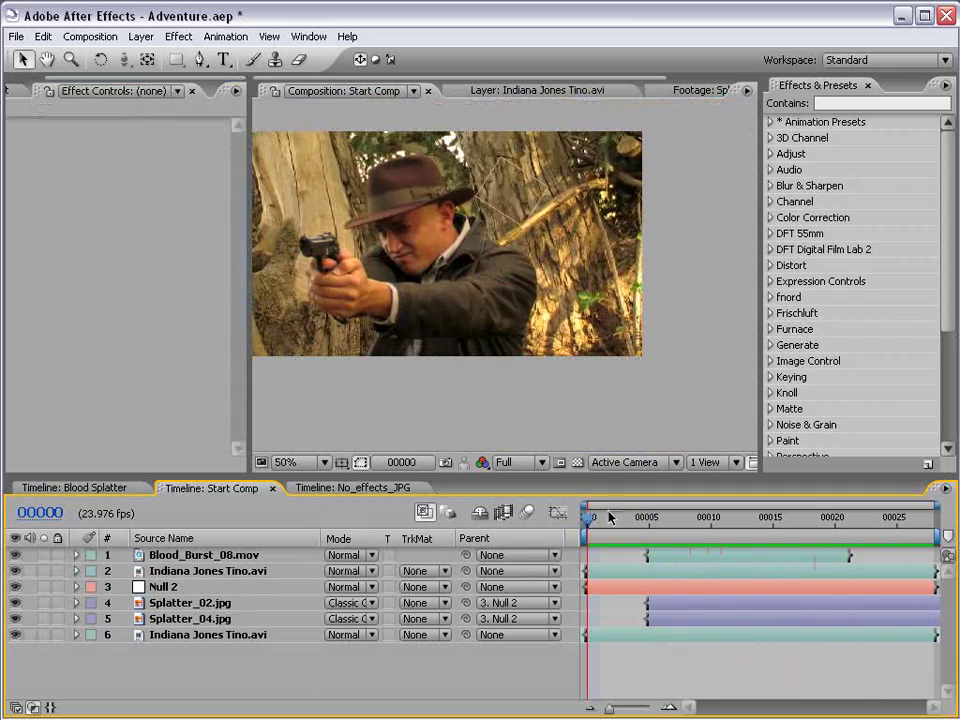
drag(609, 515, 645, 522)
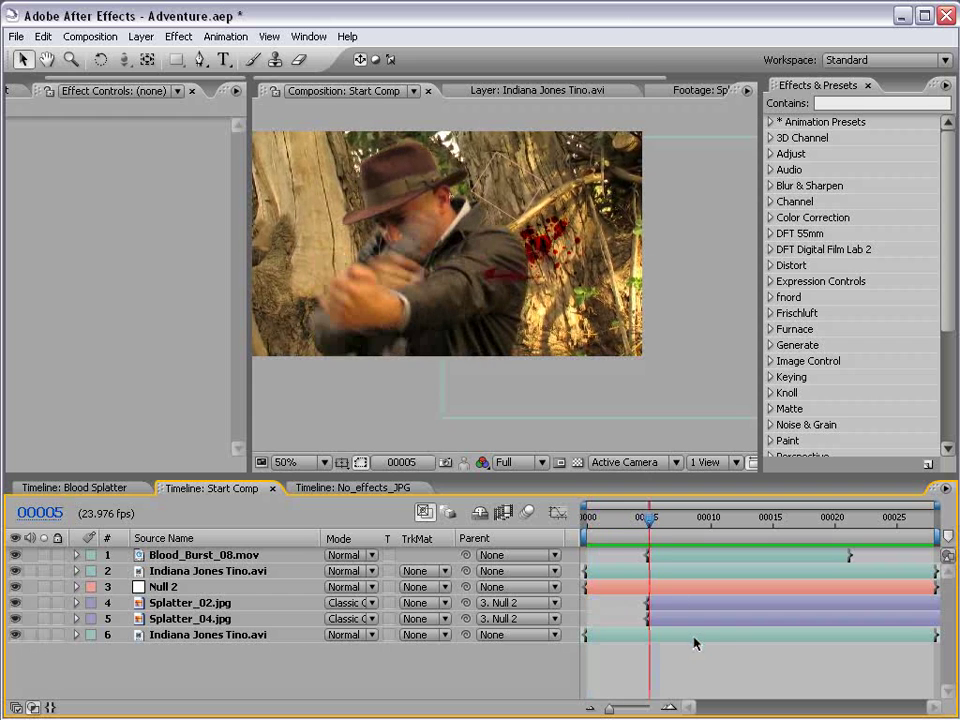
scroll(598, 340, up, 1)
key(space)
mouse_move(600, 254)
mouse_down()
mouse_move(572, 321)
mouse_move(457, 331)
mouse_move(511, 232)
mouse_move(511, 201)
mouse_move(597, 271)
mouse_up()
click(667, 604)
shift+click(667, 620)
mouse_move(650, 518)
mouse_down()
mouse_move(767, 530)
mouse_move(649, 522)
mouse_up()
key(ctrl+shift+a)
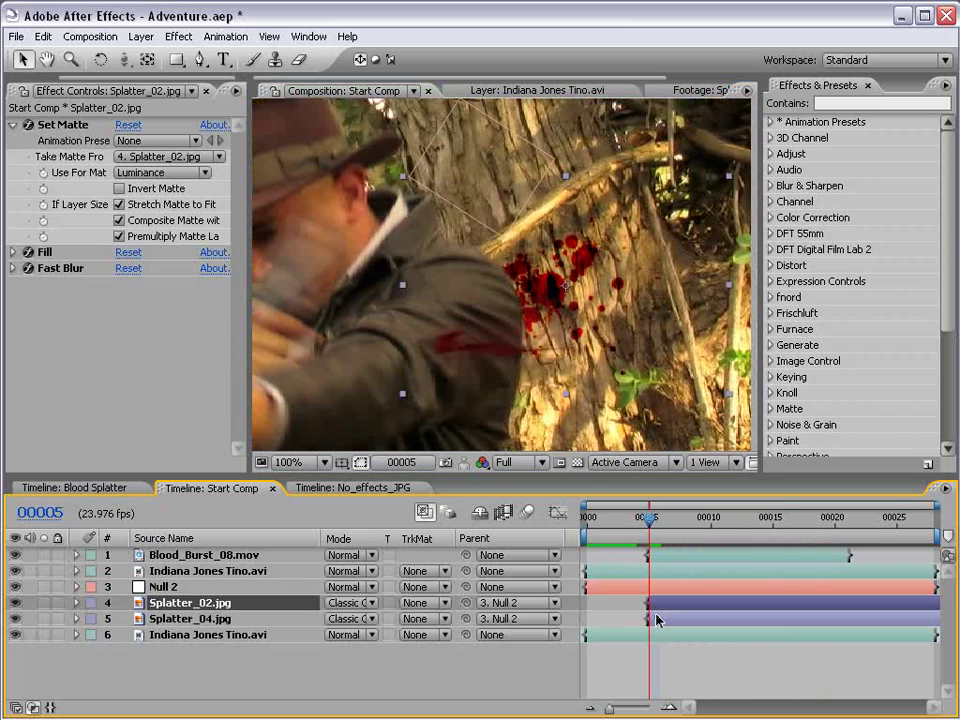
click(656, 618)
ctrl+click(663, 604)
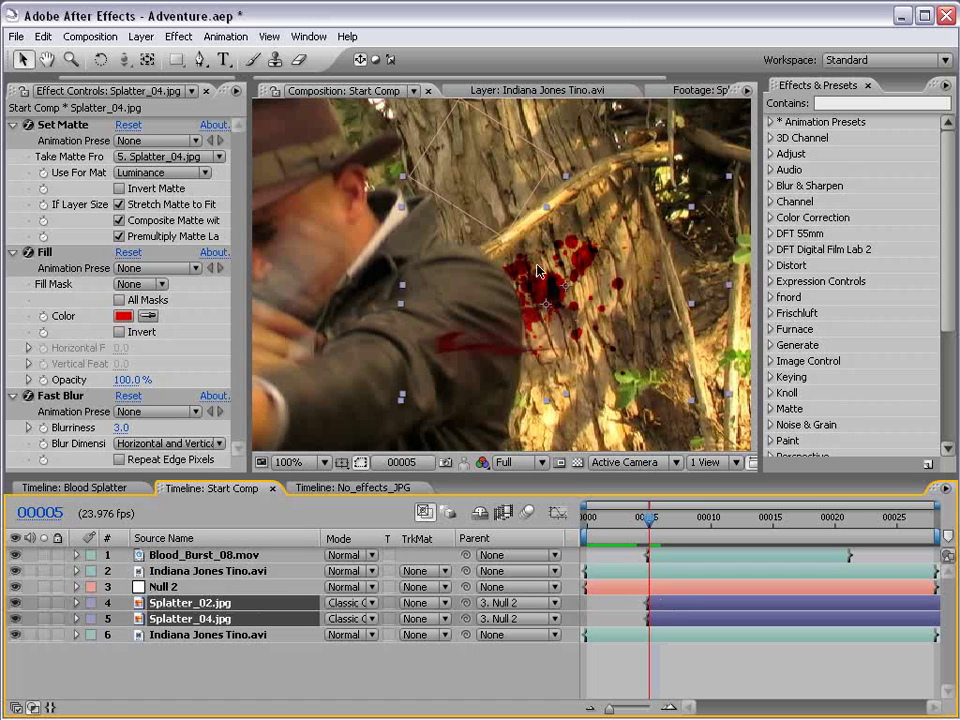
click(200, 59)
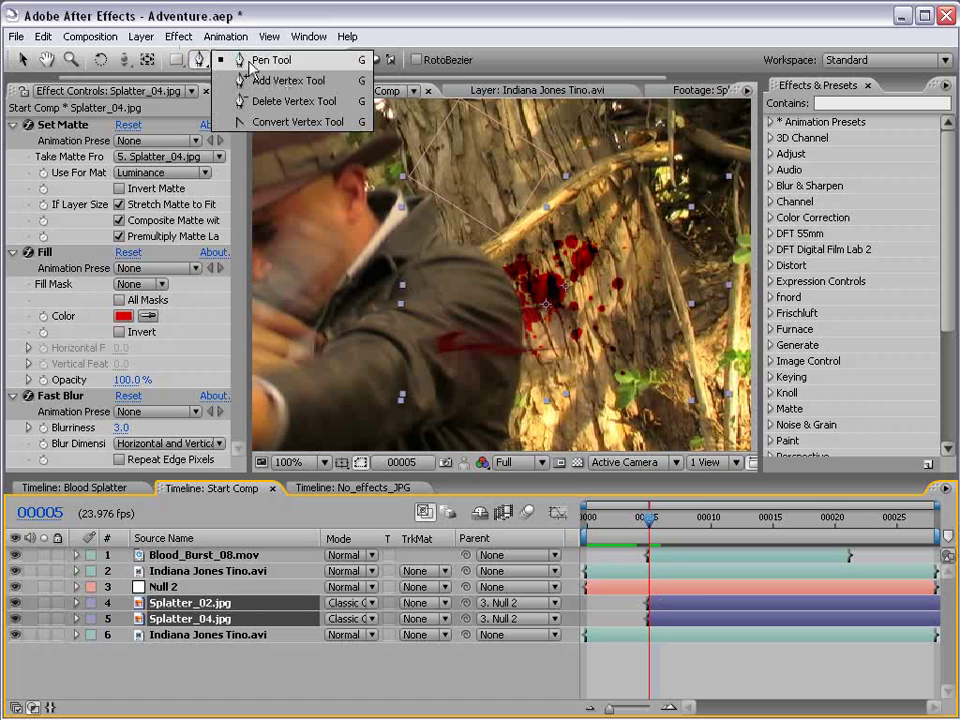
click(21, 59)
- Draw a small elliptical mask around the dark centre of the splatter on Splatter_02.jpg and show all its mask properties
click(185, 603)
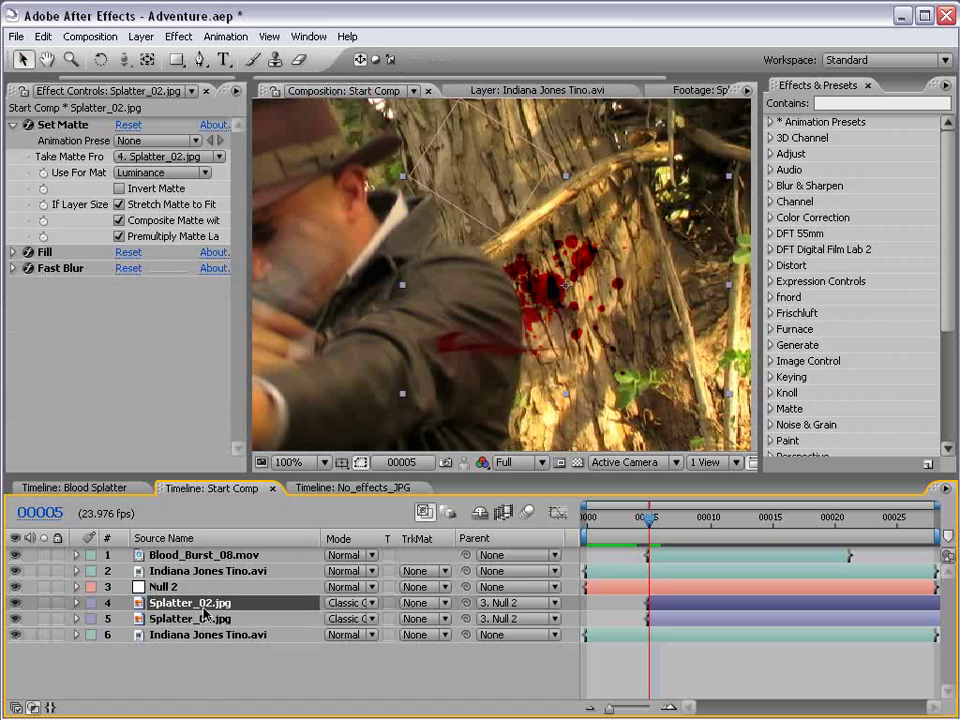
click(177, 59)
drag(180, 62, 237, 84)
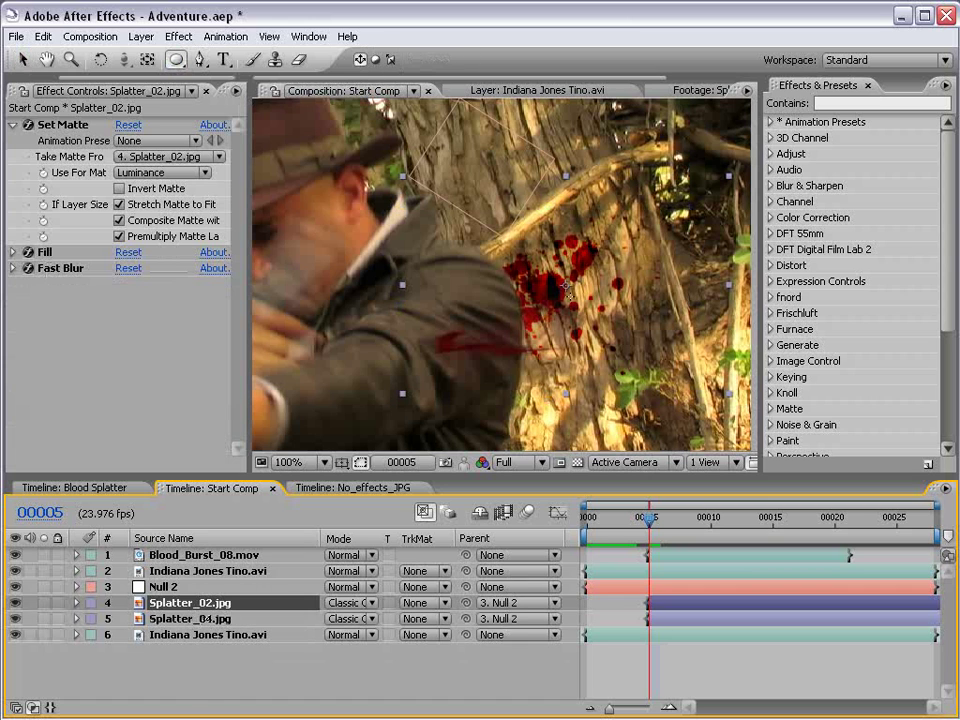
drag(540, 274, 564, 300)
click(665, 611)
key(v)
key(m)
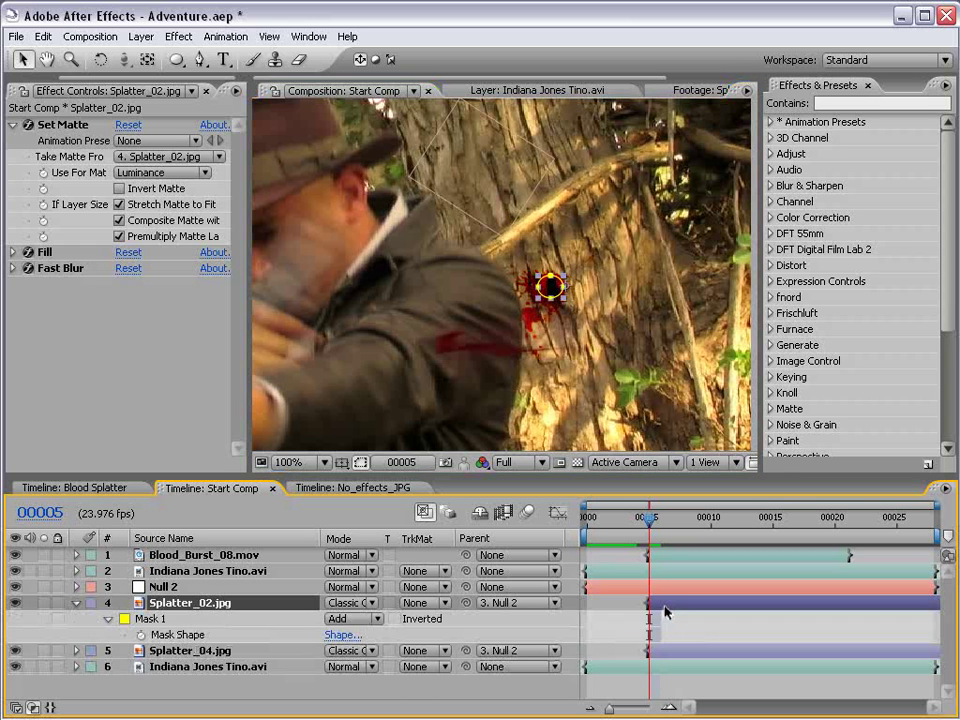
key(m)
key(m)
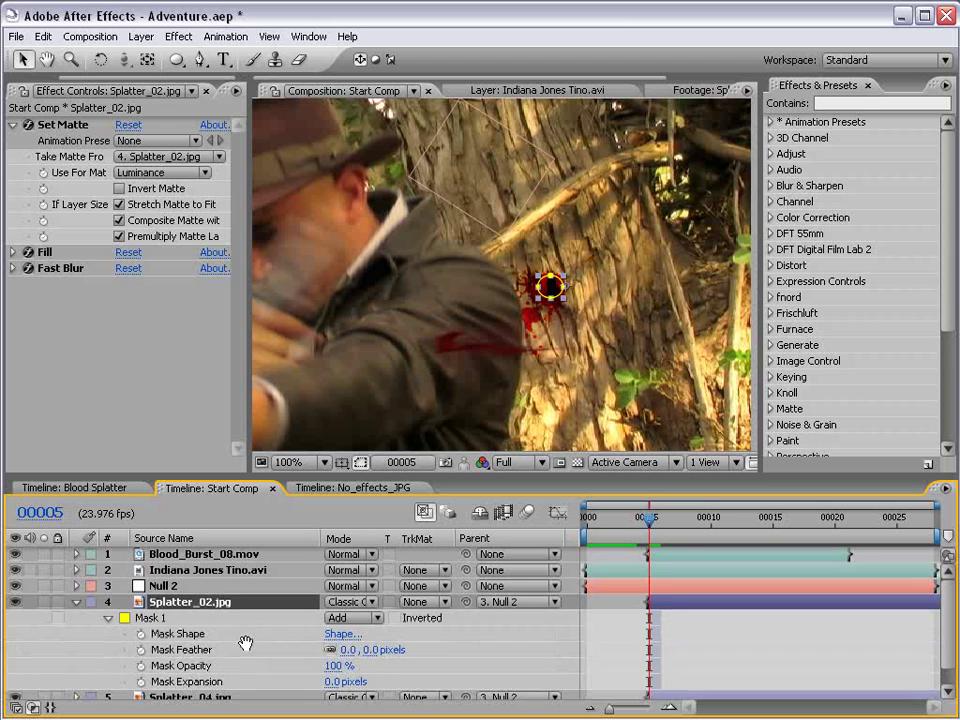
- Try out a larger Mask Expansion on Splatter_02.jpg's mask, and undo it
scroll(248, 617, down, 1)
drag(335, 662, 385, 643)
key(ctrl+z)
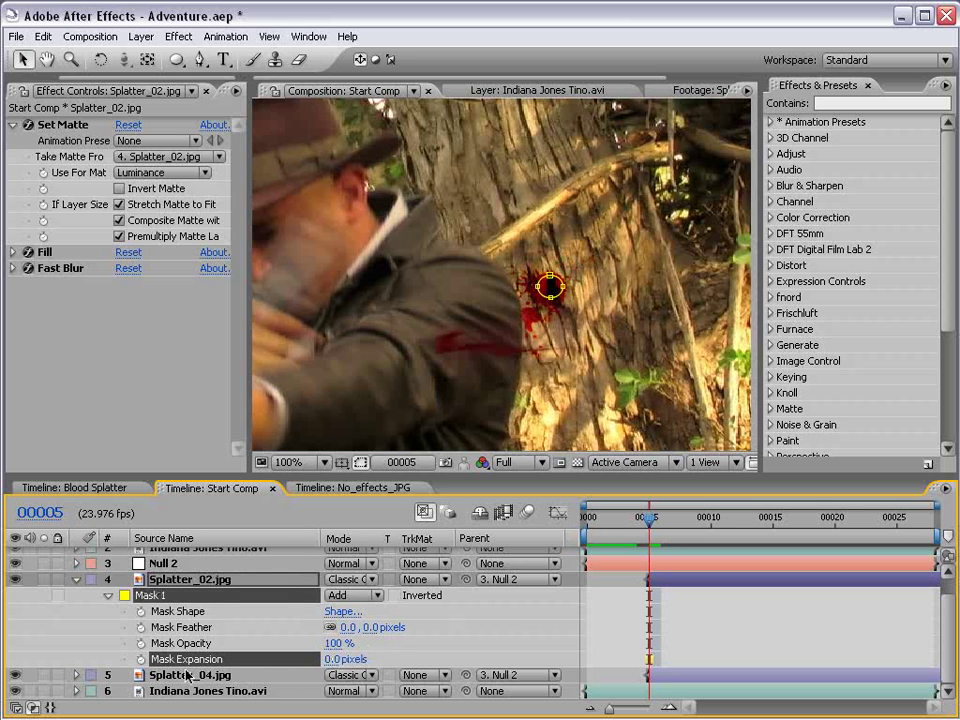
- Keyframe Splatter_02.jpg's Mask Expansion from 0 pixels at frame 5 to about 358 pixels at frame 8
click(141, 659)
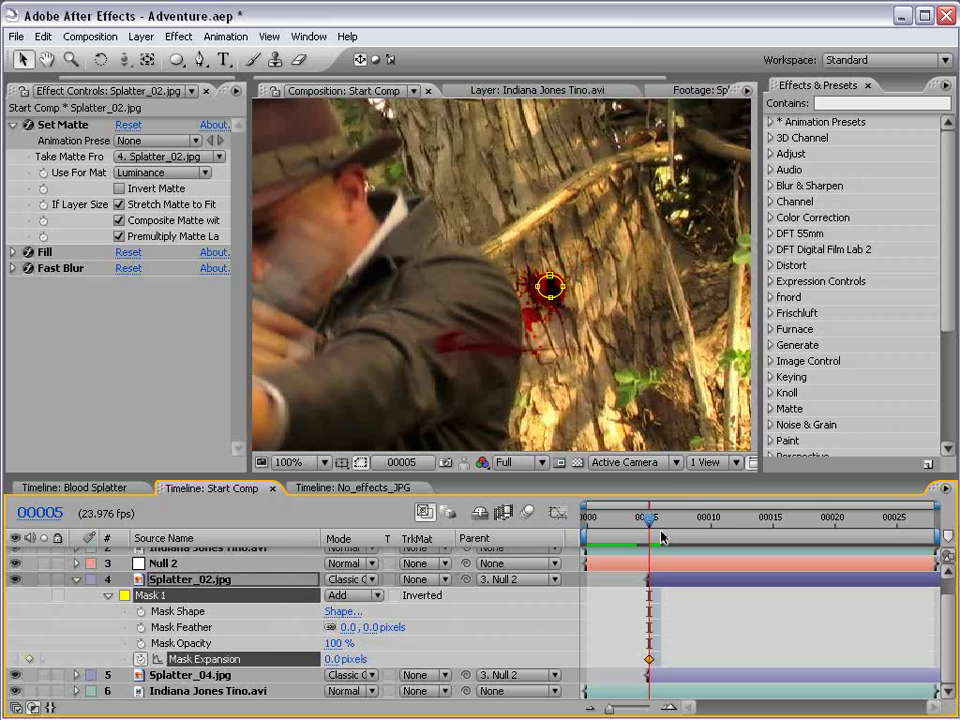
key(Page_Down)
key(Page_Down)
key(Page_Down)
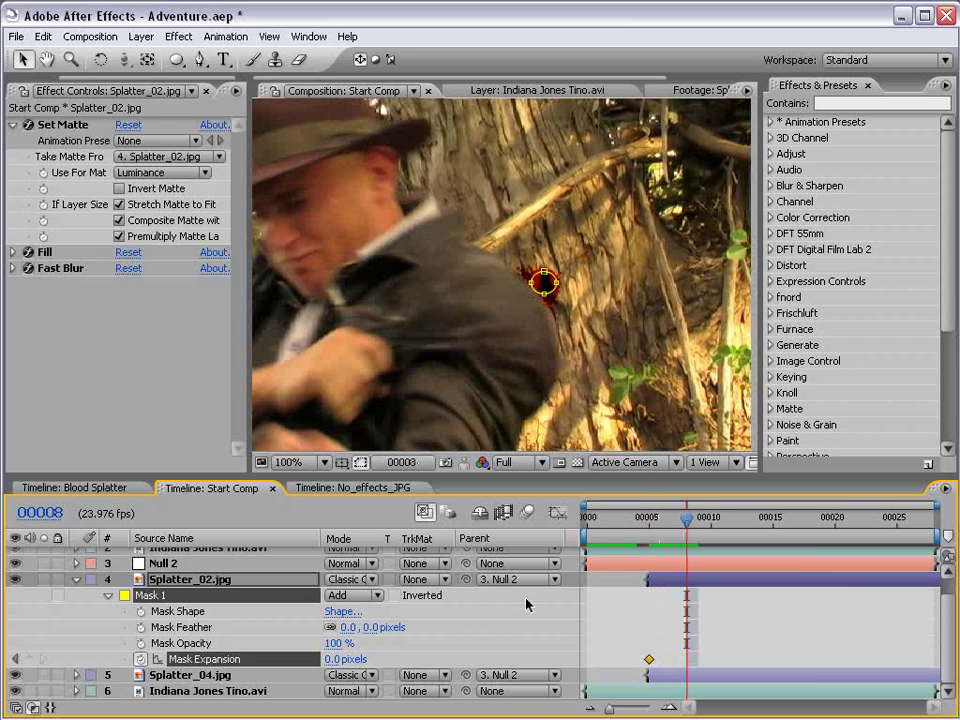
drag(351, 663, 597, 603)
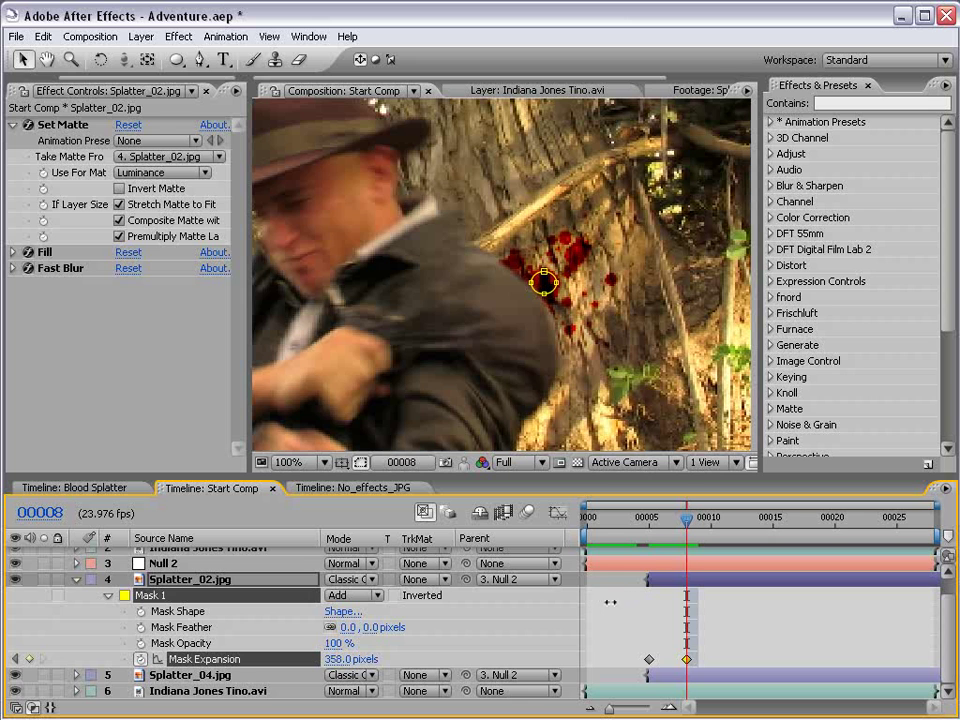
- Check the splatter's growth frame by frame and move the ending Mask Expansion keyframe to frame 10
key(Page_Up)
key(Page_Up)
key(Page_Up)
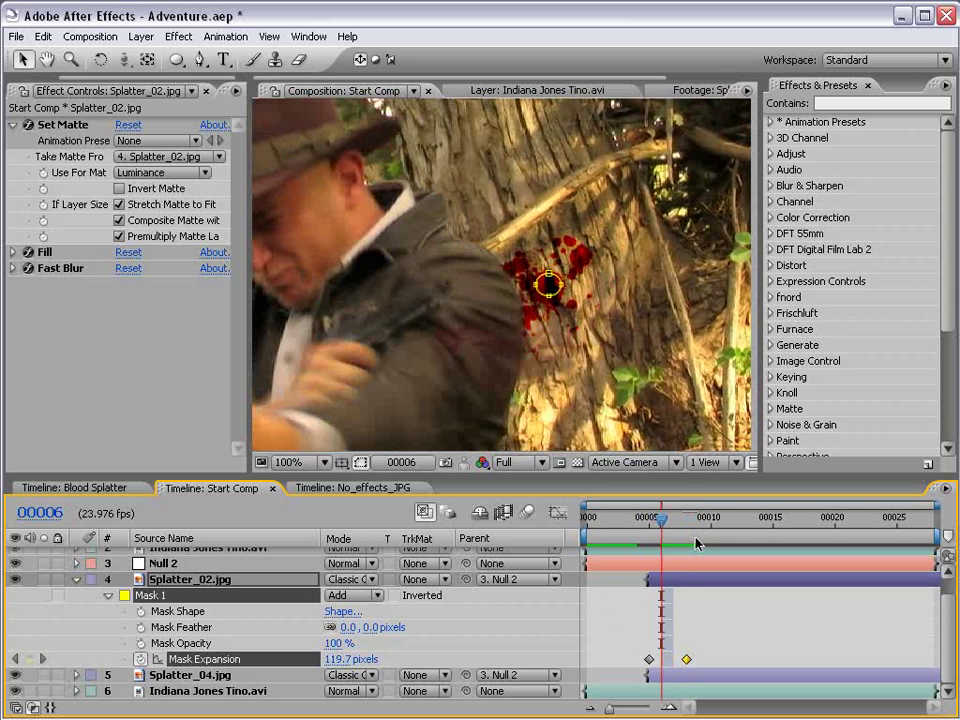
key(Page_Down)
key(Page_Down)
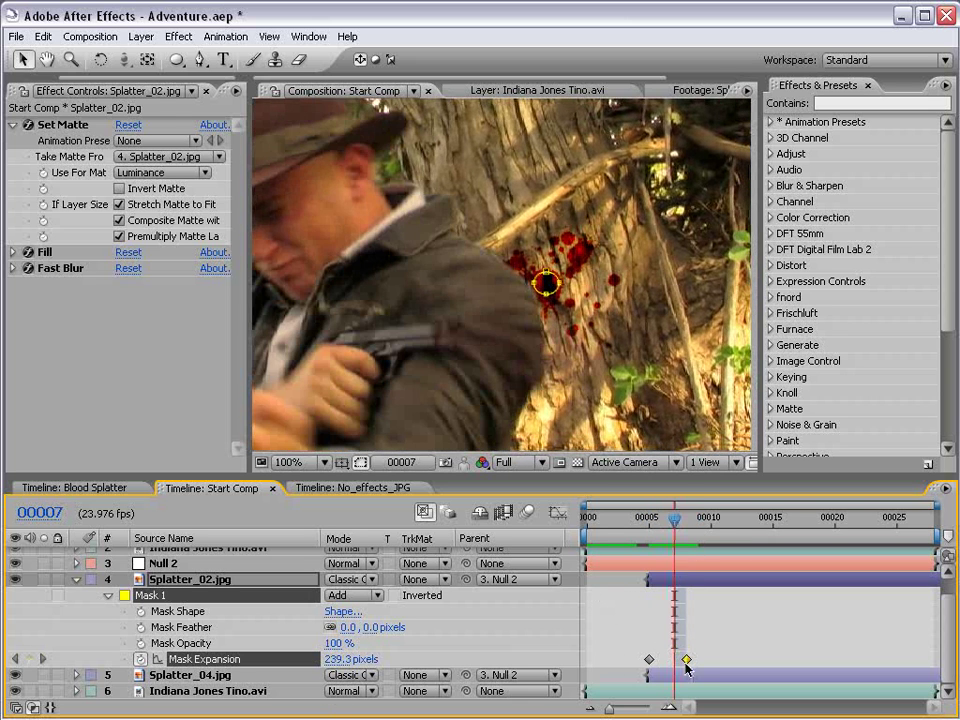
click(684, 666)
drag(686, 660, 707, 661)
- Increase the Mask Feather of Splatter_02.jpg's mask and check the softened spread across the frames
mouse_move(675, 521)
mouse_down()
mouse_move(630, 520)
mouse_move(674, 519)
mouse_up()
drag(371, 629, 415, 622)
drag(665, 521, 685, 524)
key(Page_Up)
key(Page_Down)
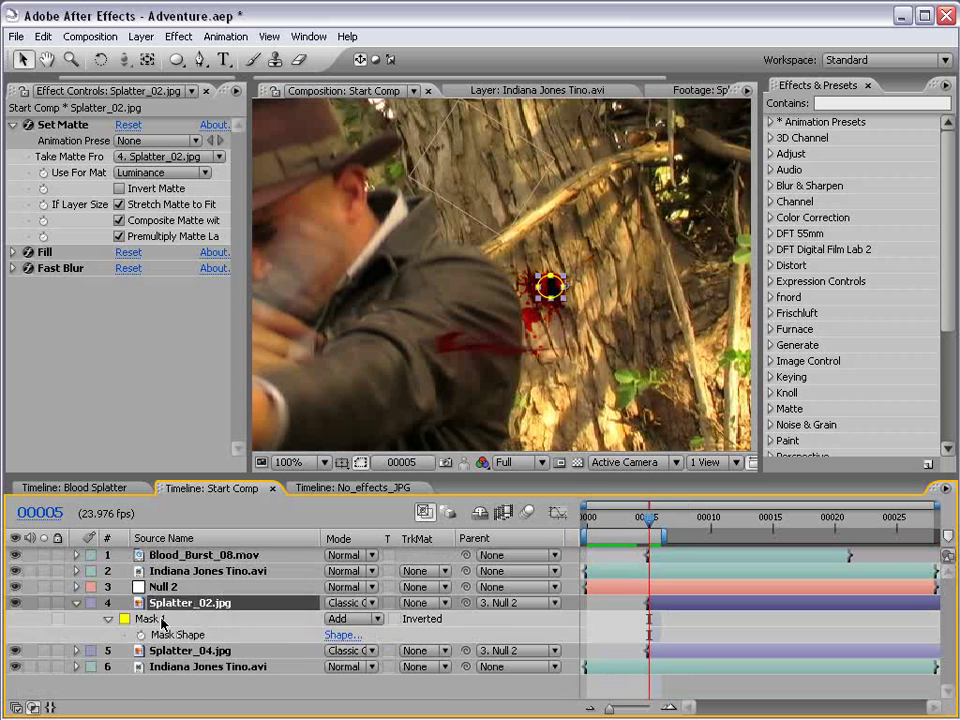
- Copy Splatter_02.jpg's animated Mask 1 onto Splatter_04.jpg and scrub the opening frames to check the reveal
click(162, 620)
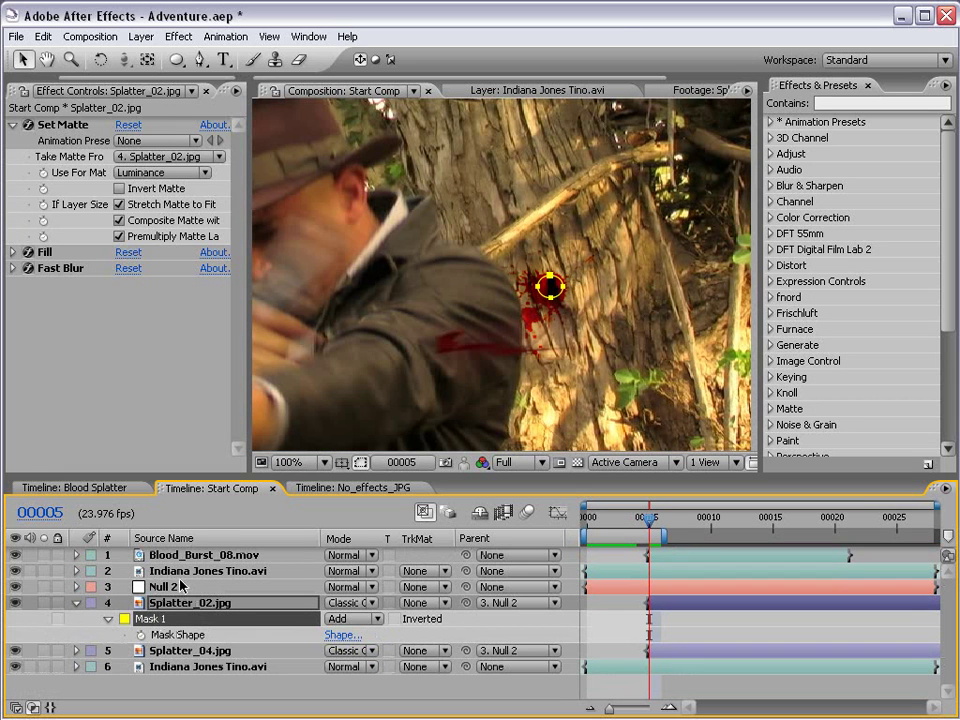
click(152, 649)
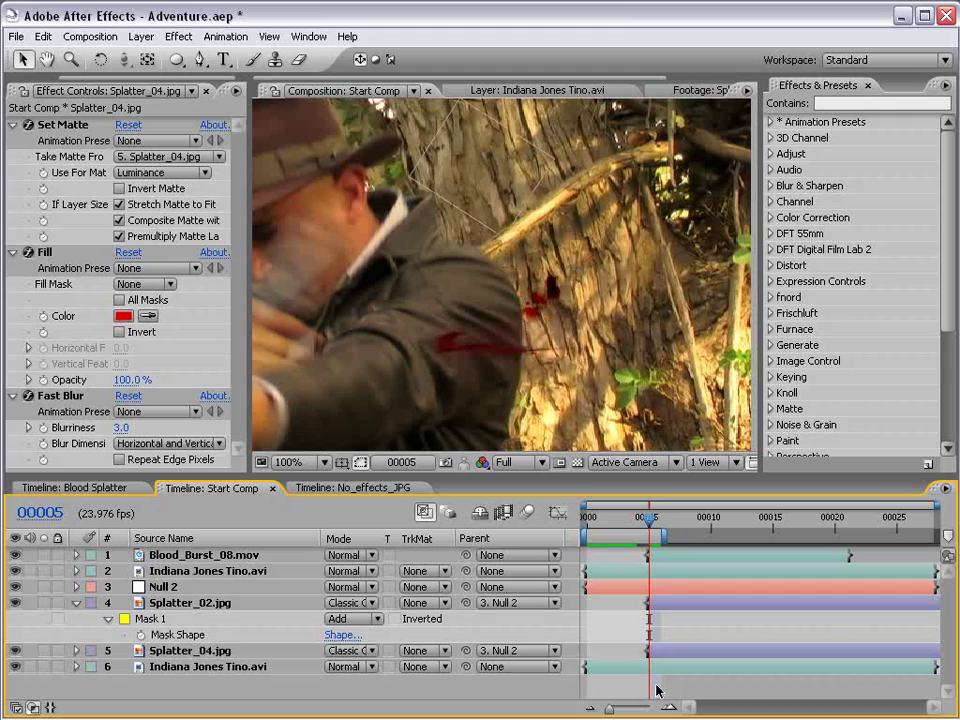
drag(645, 527, 622, 536)
drag(652, 530, 612, 522)
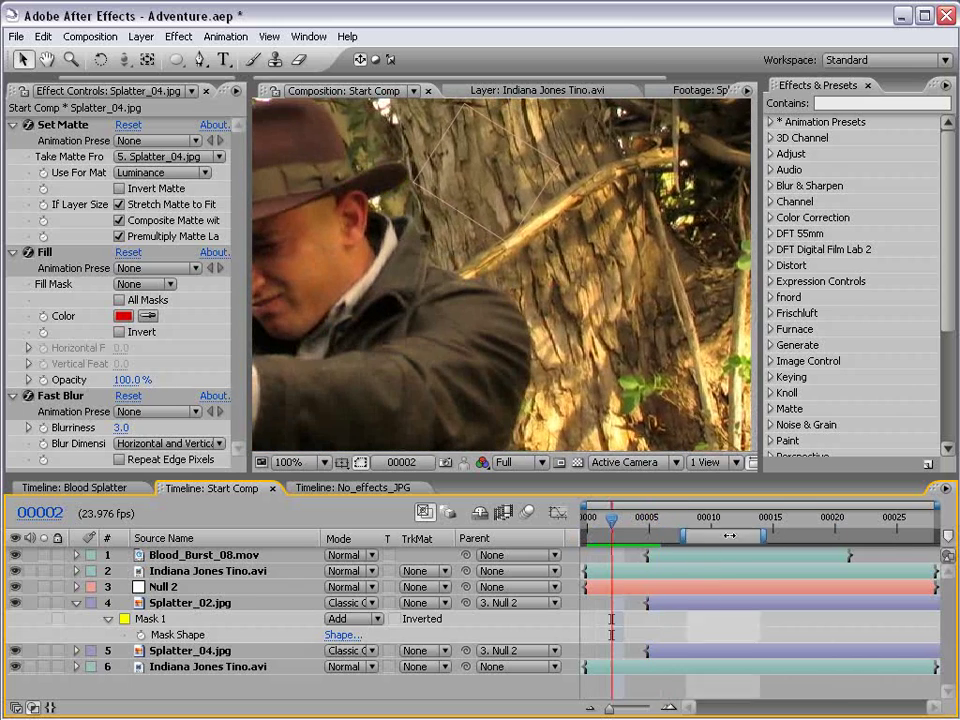
- Extend the work area to the full composition length and preview the whole shot at 50% magnification
double_click(792, 536)
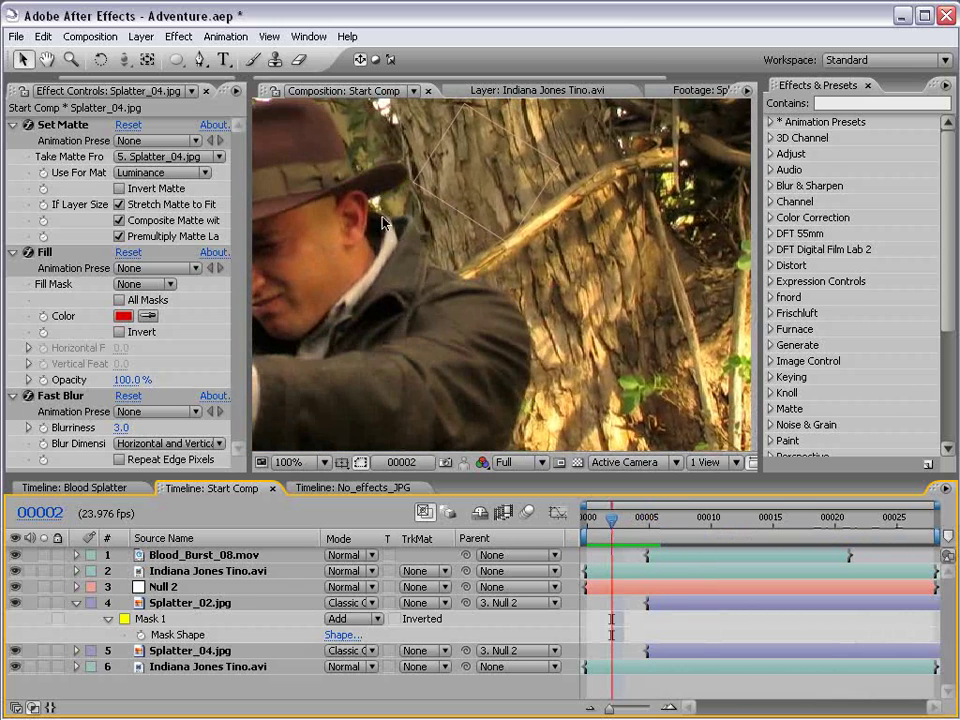
scroll(385, 220, down, 1)
key(KP_0)
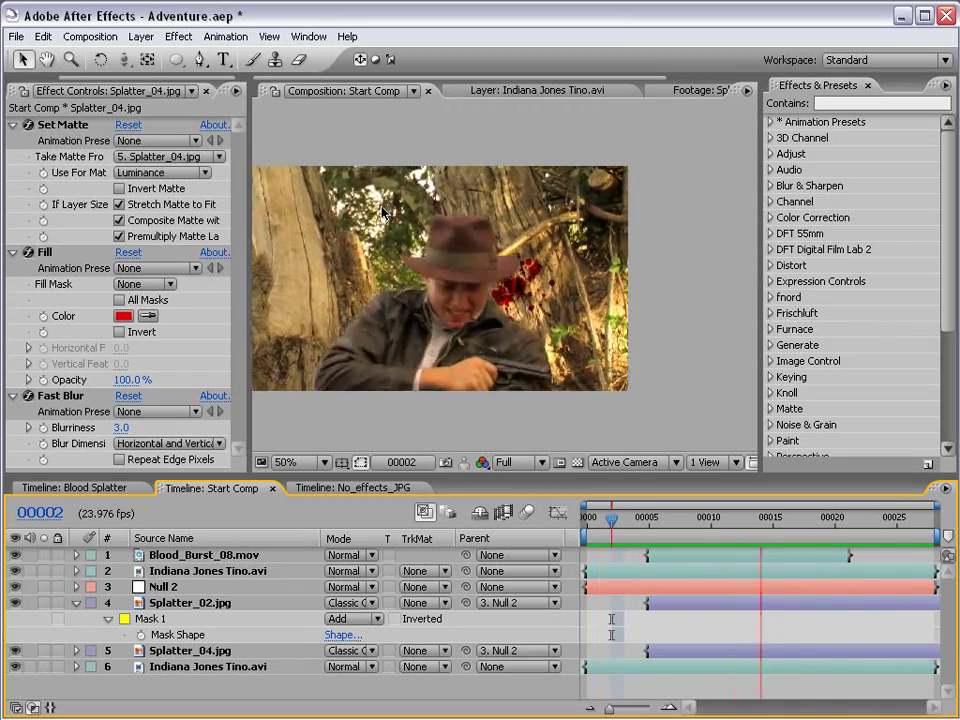
- Move the ending Mask Expansion keyframes of Splatter_02.jpg and Splatter_04.jpg to frame 9, check the reveal and collapse both layers
click(671, 605)
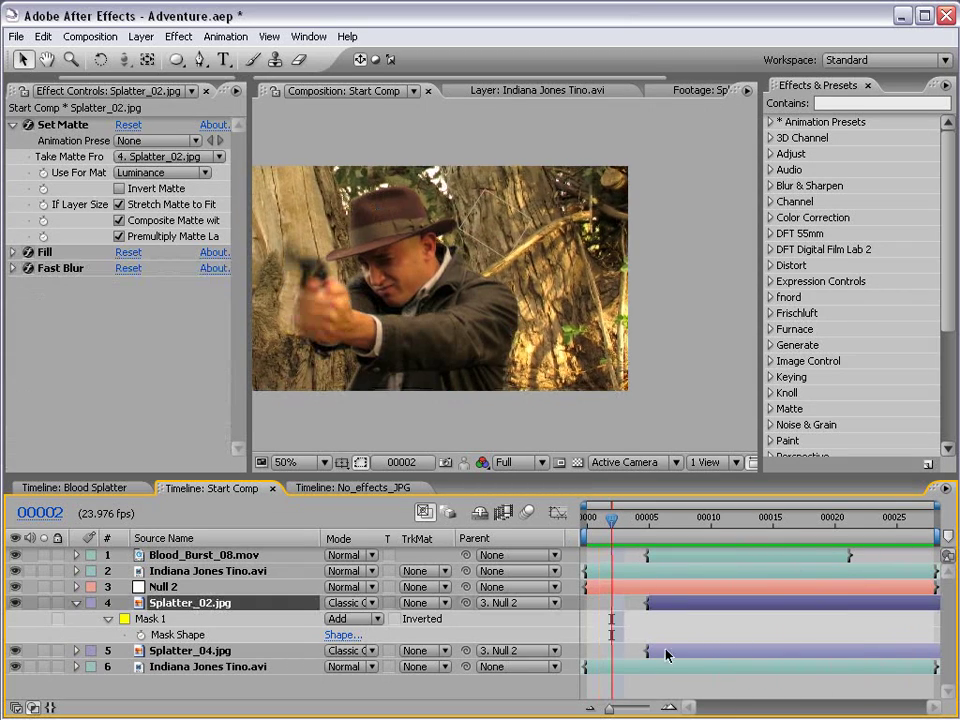
shift+click(665, 653)
key(t)
key(u)
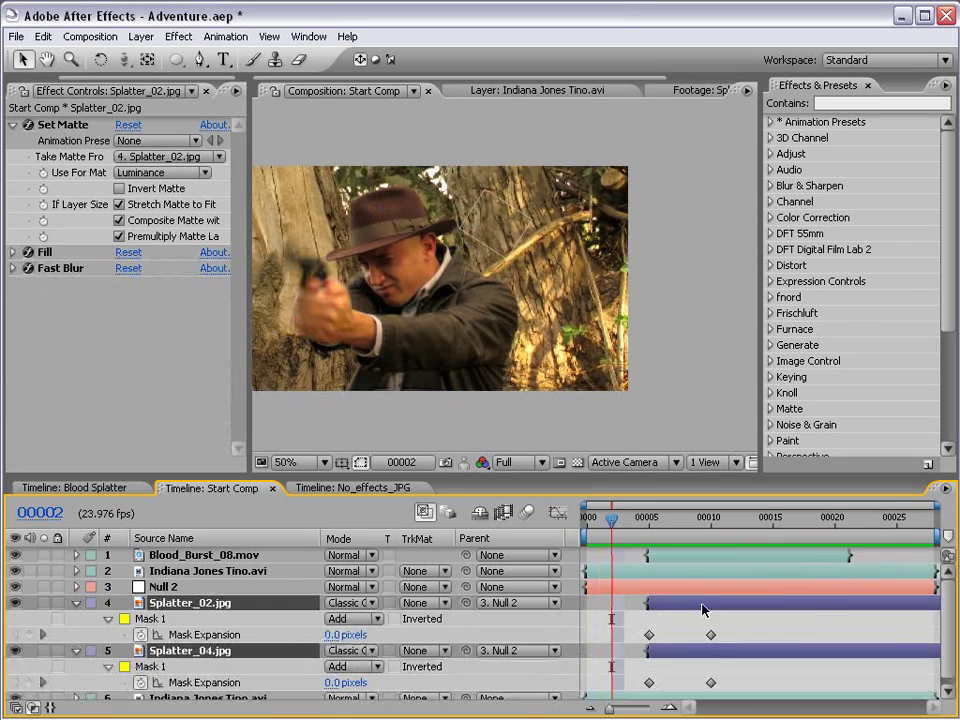
drag(750, 632, 707, 686)
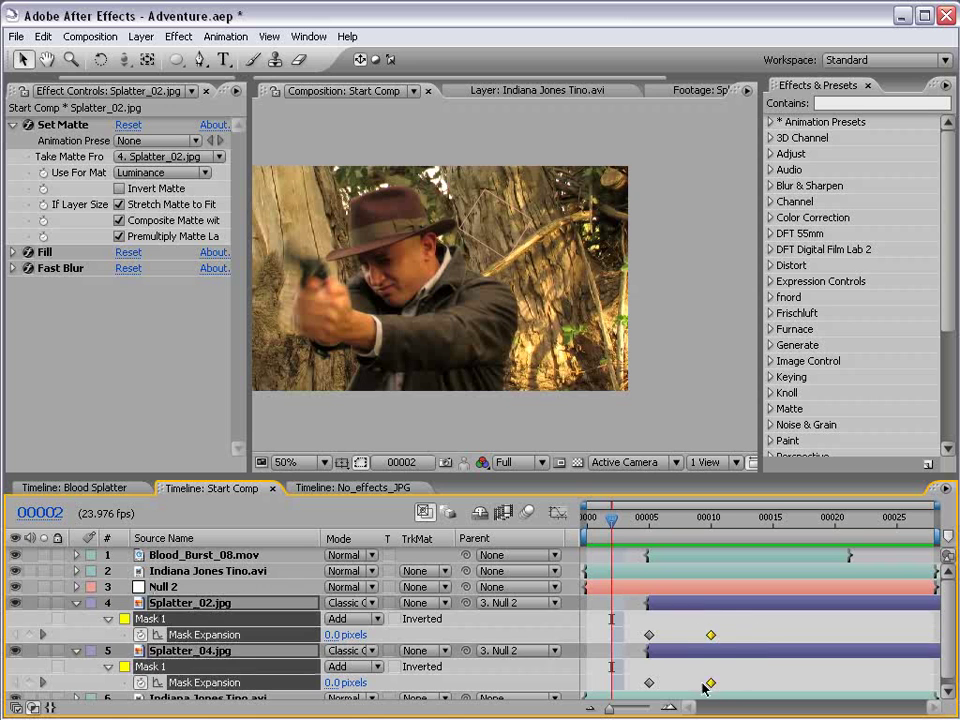
click(710, 624)
drag(652, 524, 730, 519)
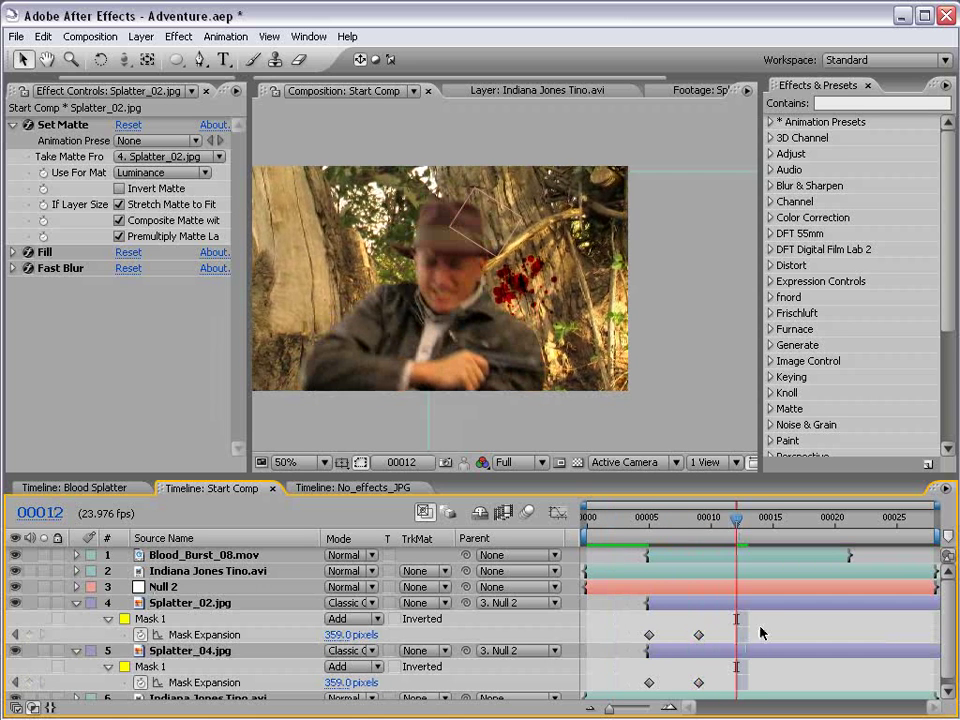
click(76, 603)
click(76, 619)
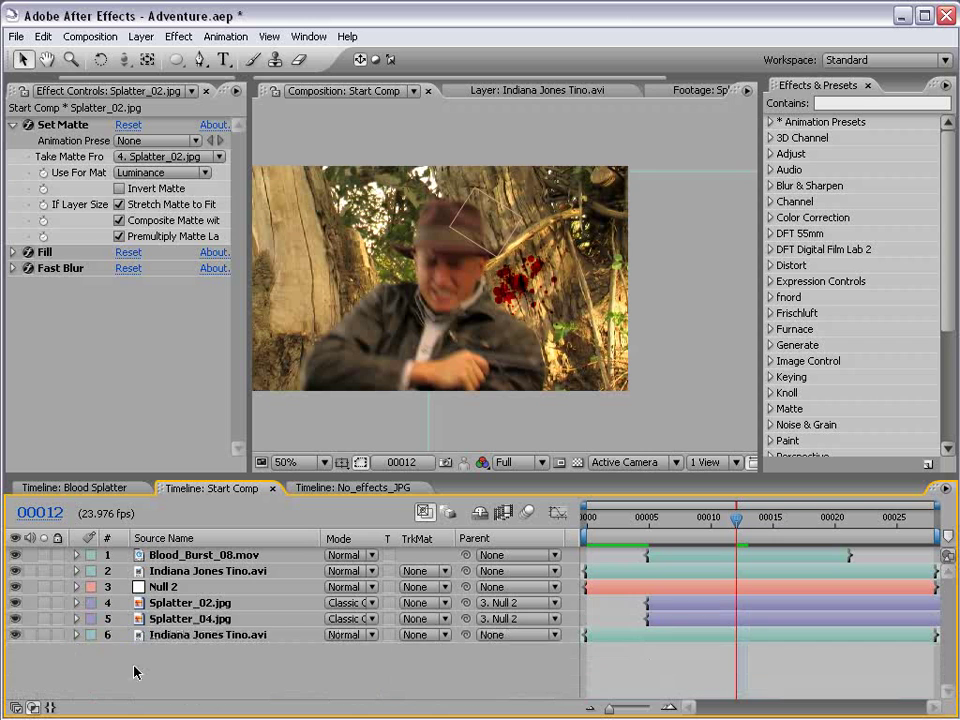
- Add an adjustment layer above all layers in Start Comp and apply the FMP_GreenEasy preset to it
drag(421, 312, 475, 311)
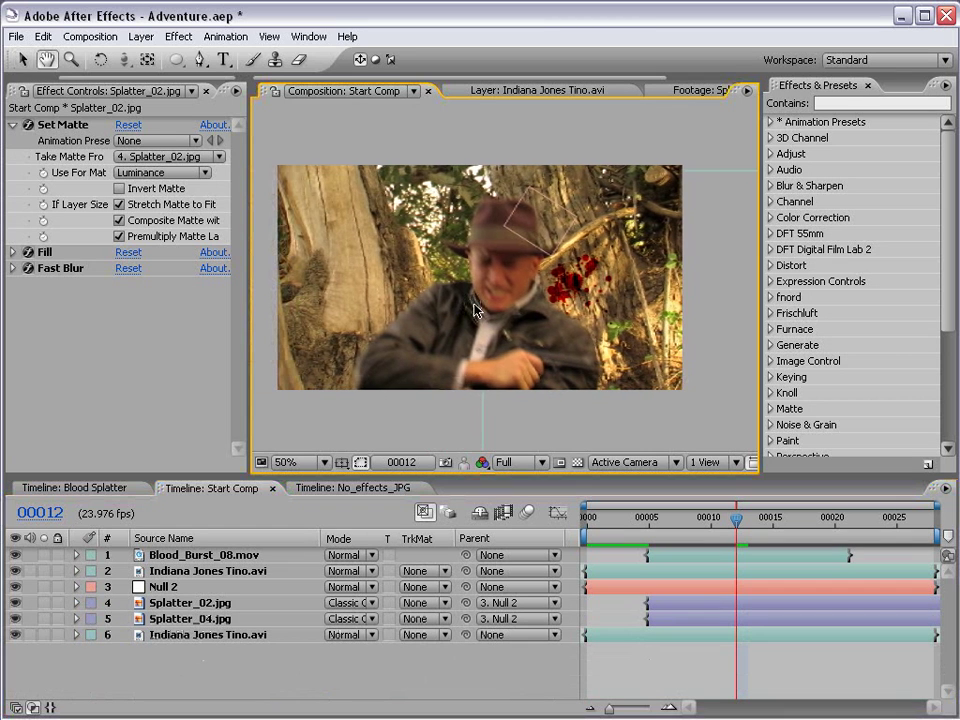
click(141, 36)
mouse_move(140, 56)
click(410, 135)
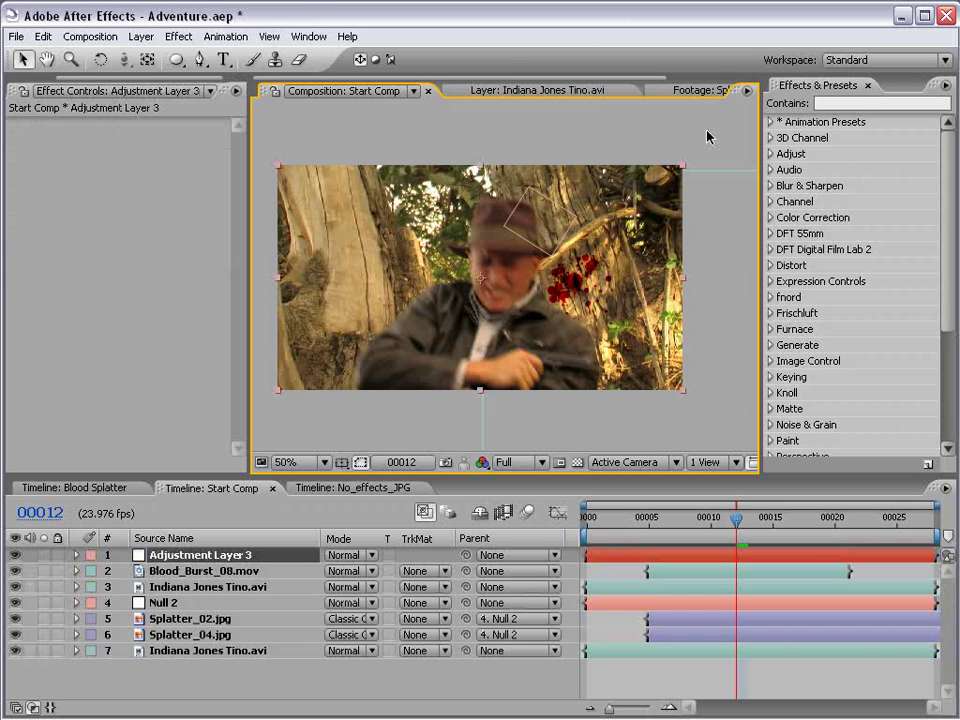
click(828, 103)
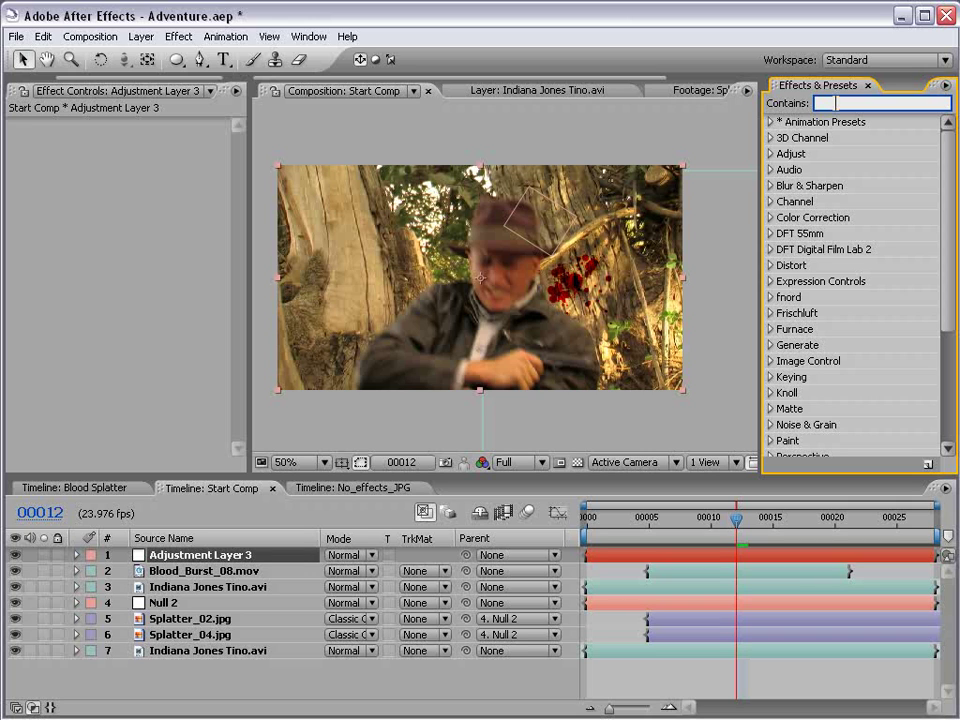
text(green)
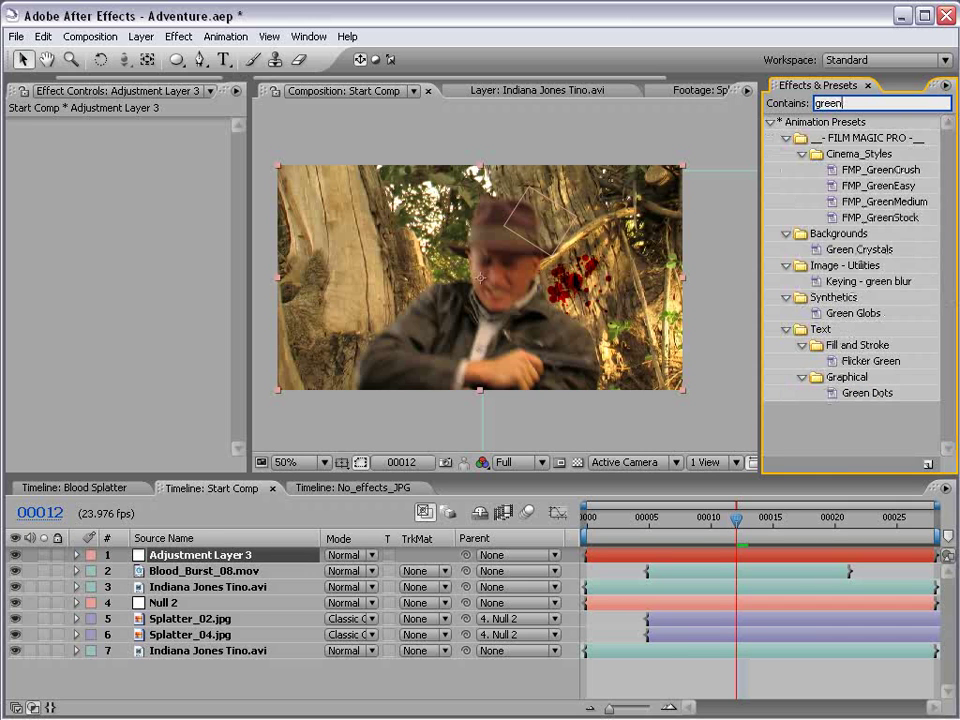
drag(878, 186, 615, 561)
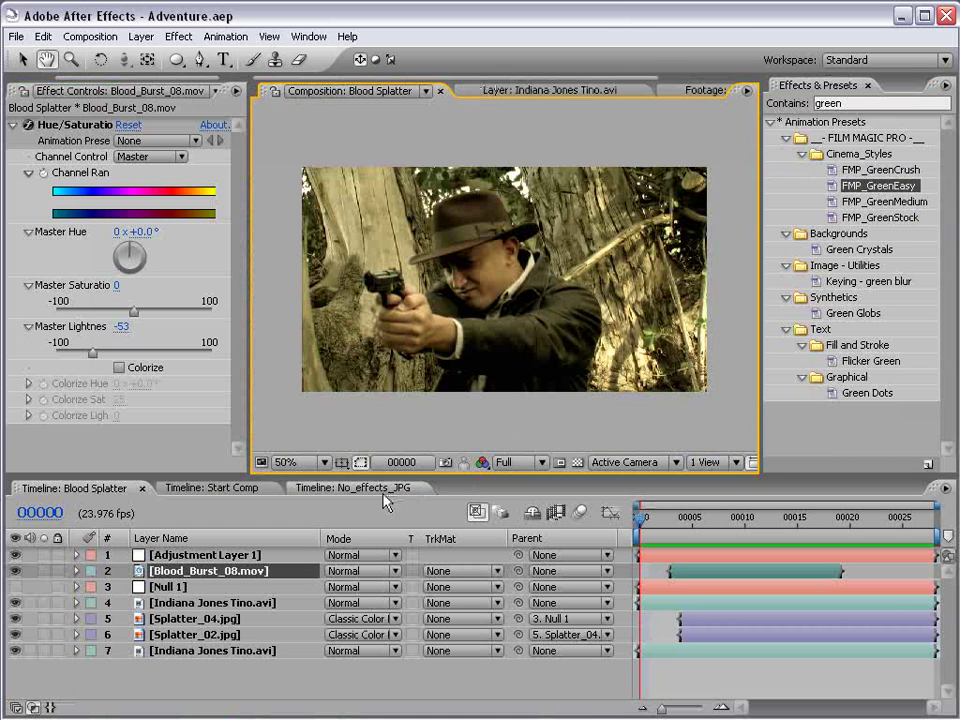
key(v)
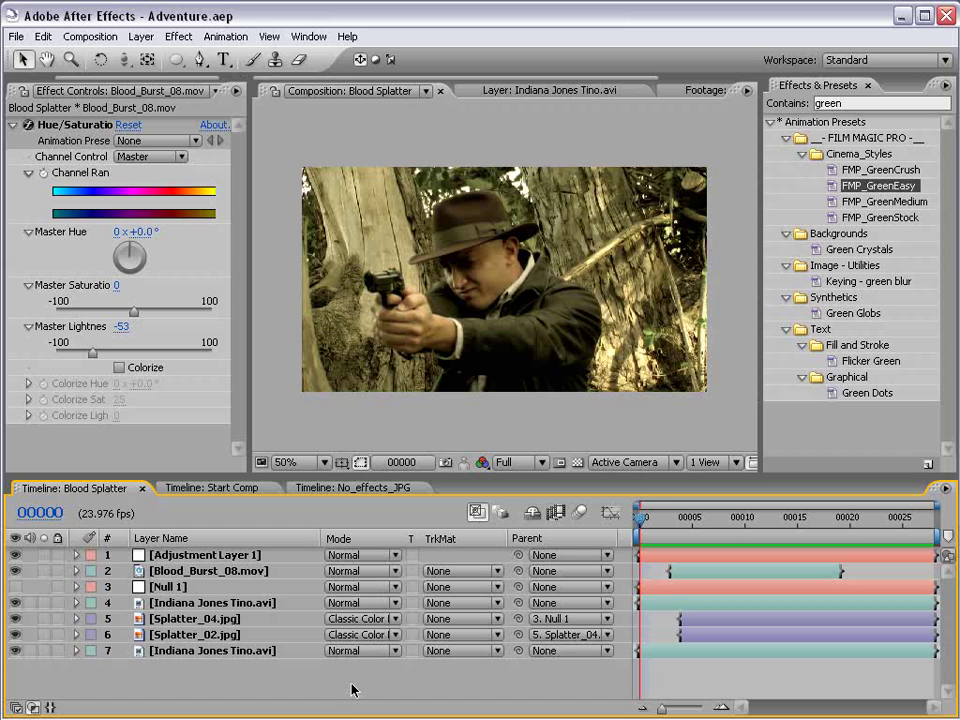
click(340, 488)
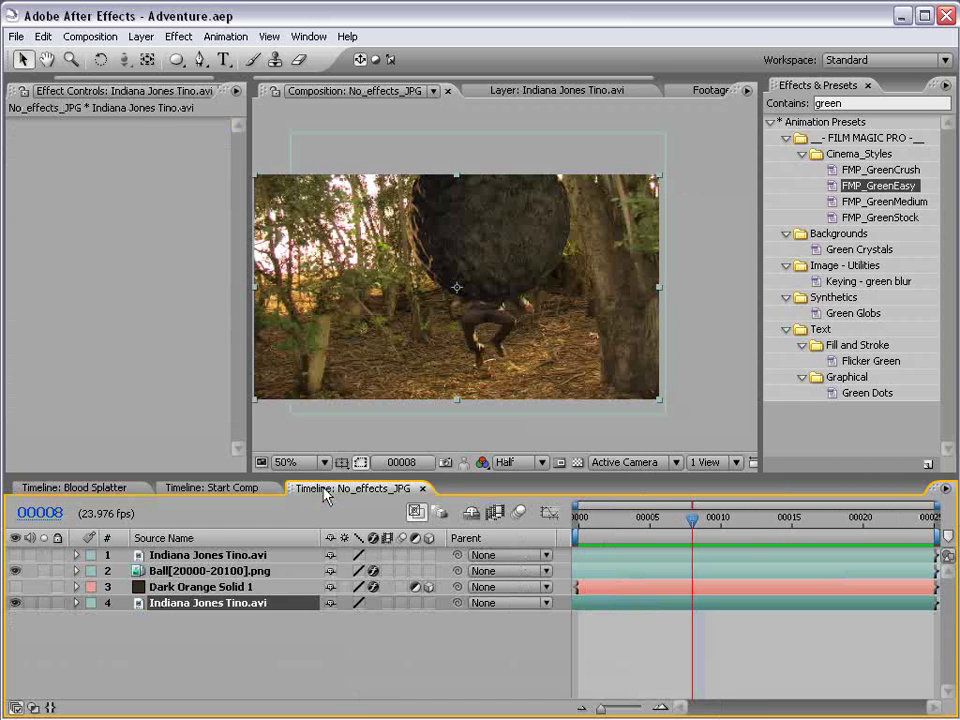
drag(692, 518, 721, 519)
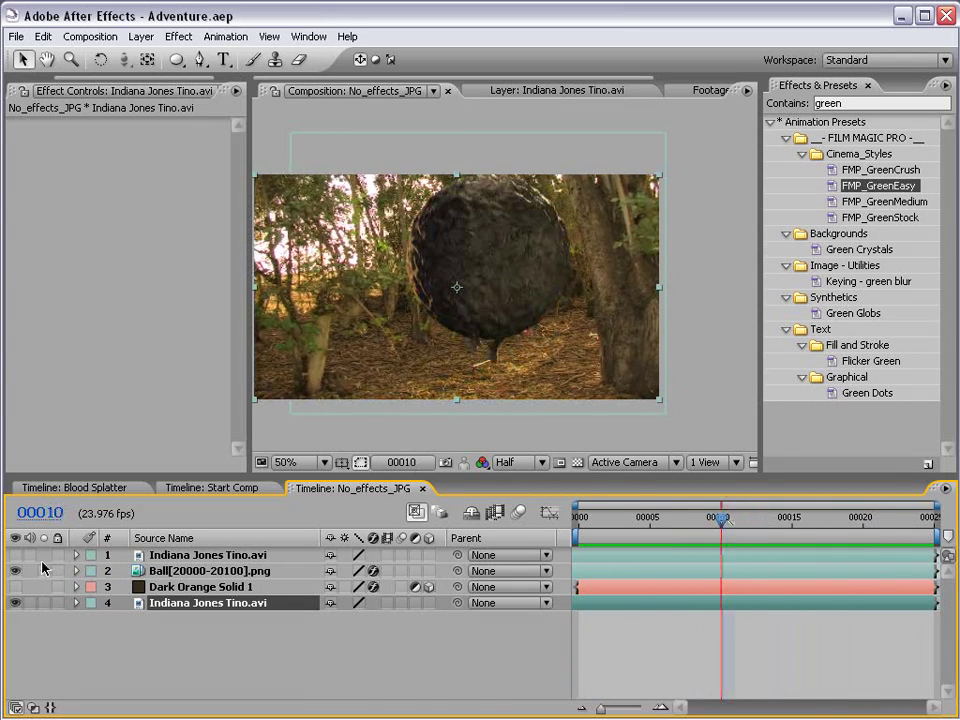
click(39, 554)
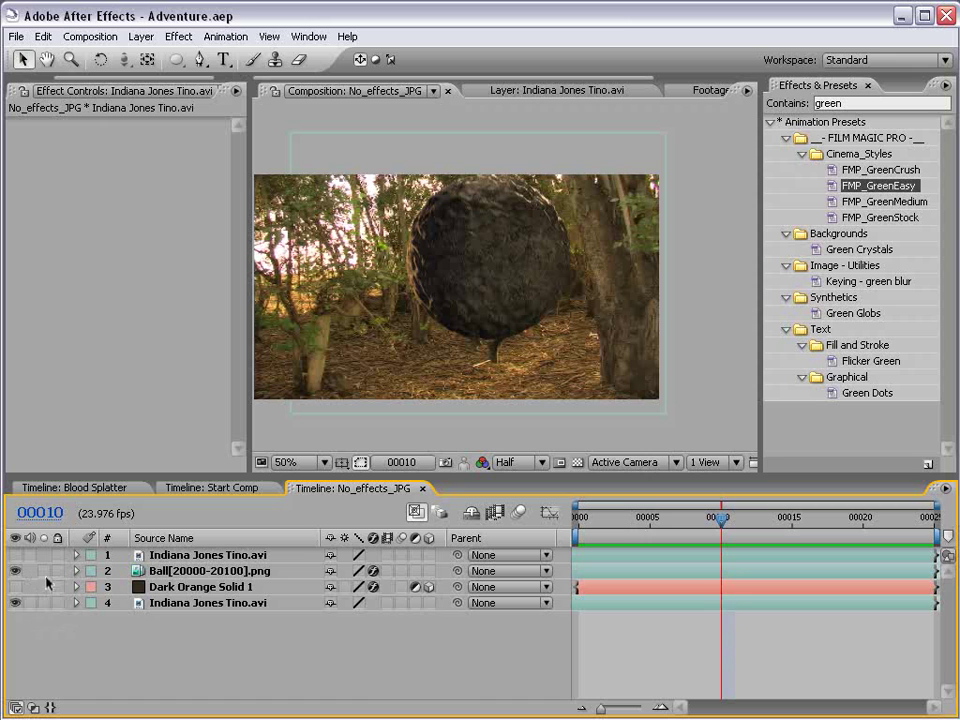
click(43, 571)
scroll(530, 310, up, 2)
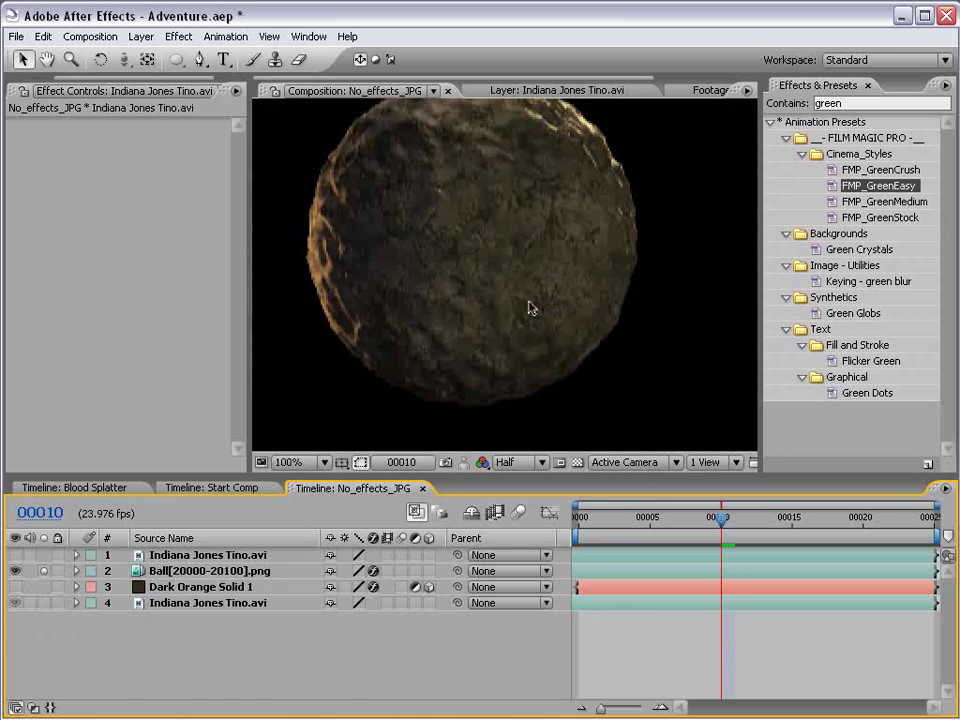
- Set the preview resolution to Full and inspect the ball's surface and edge lighting in the enlarged composition view
key(grave)
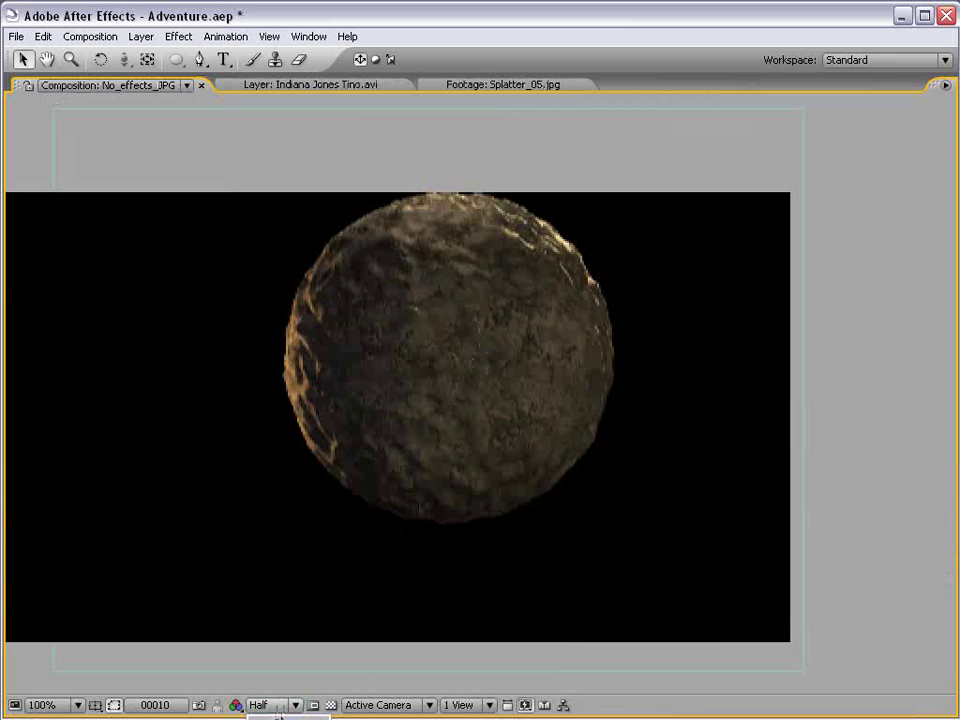
click(281, 717)
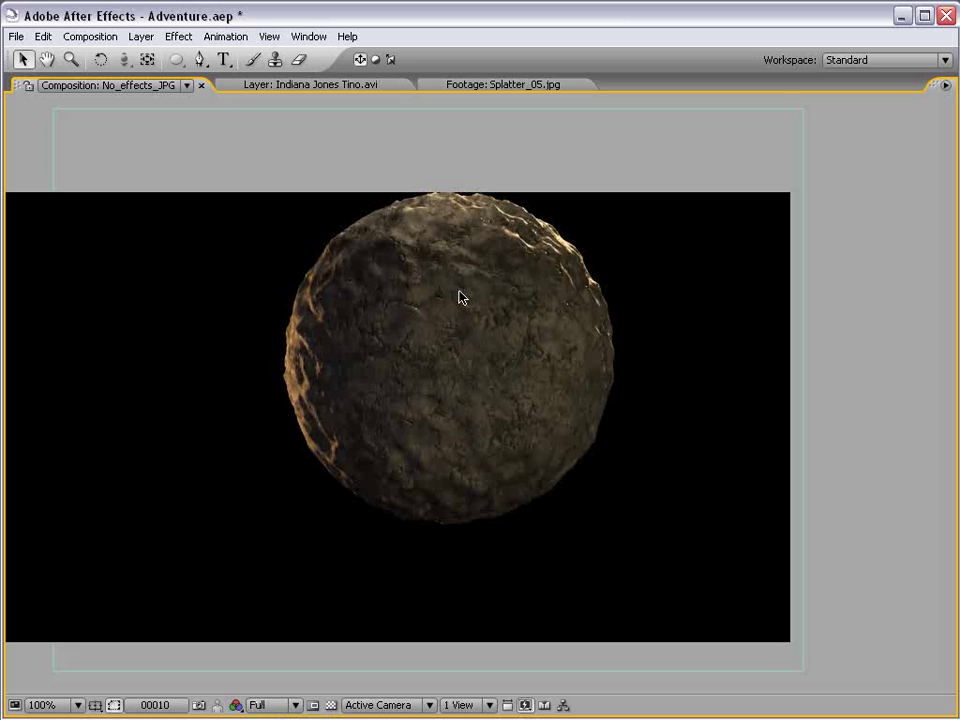
key(grave)
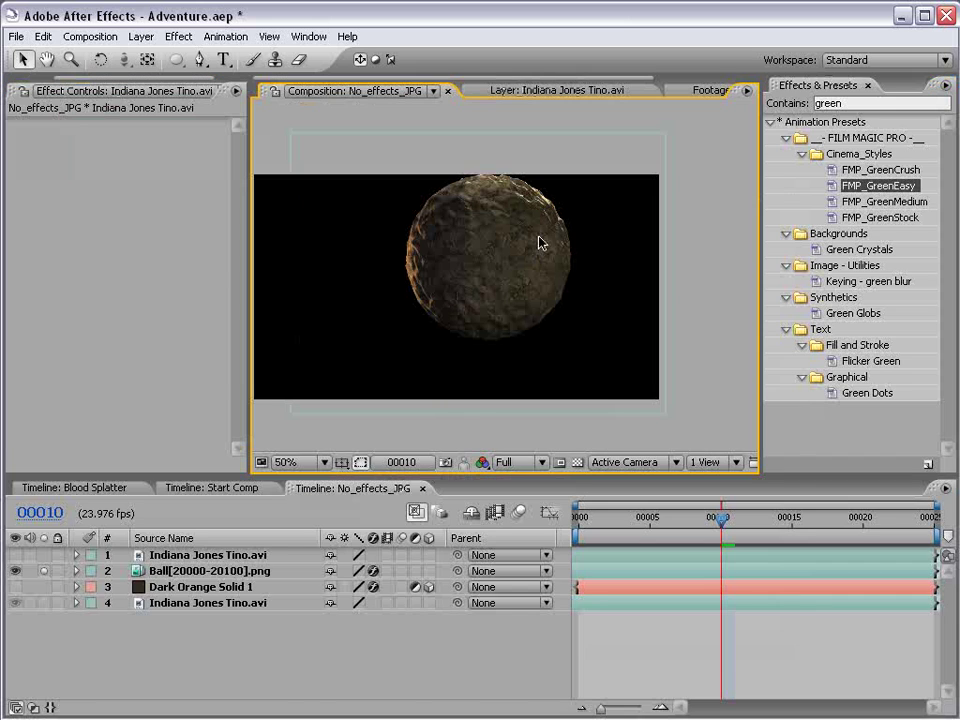
key(grave)
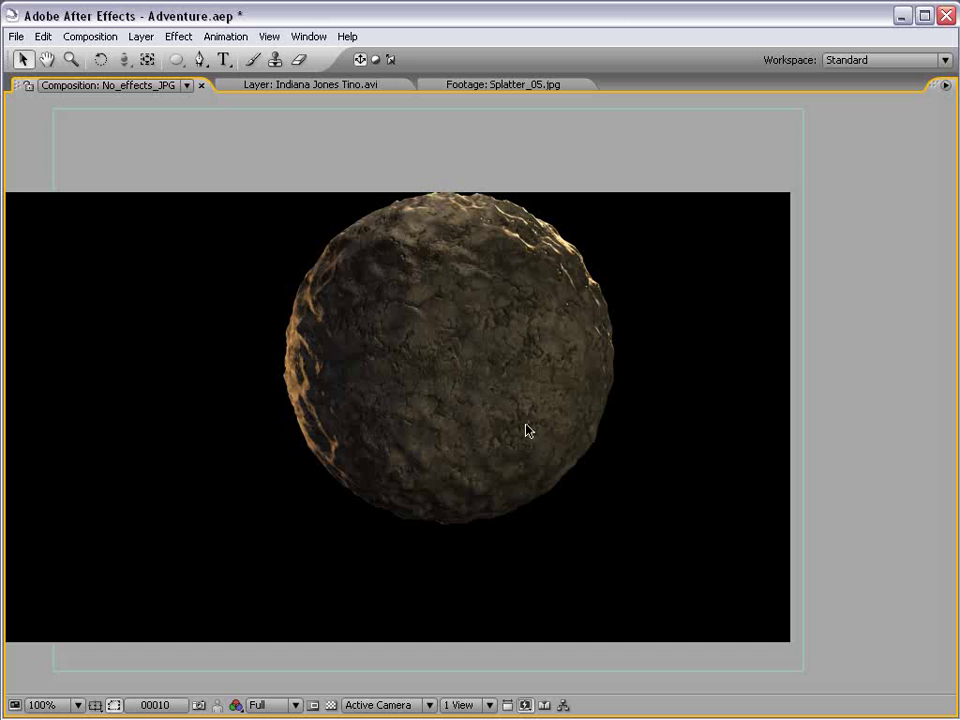
drag(468, 294, 474, 358)
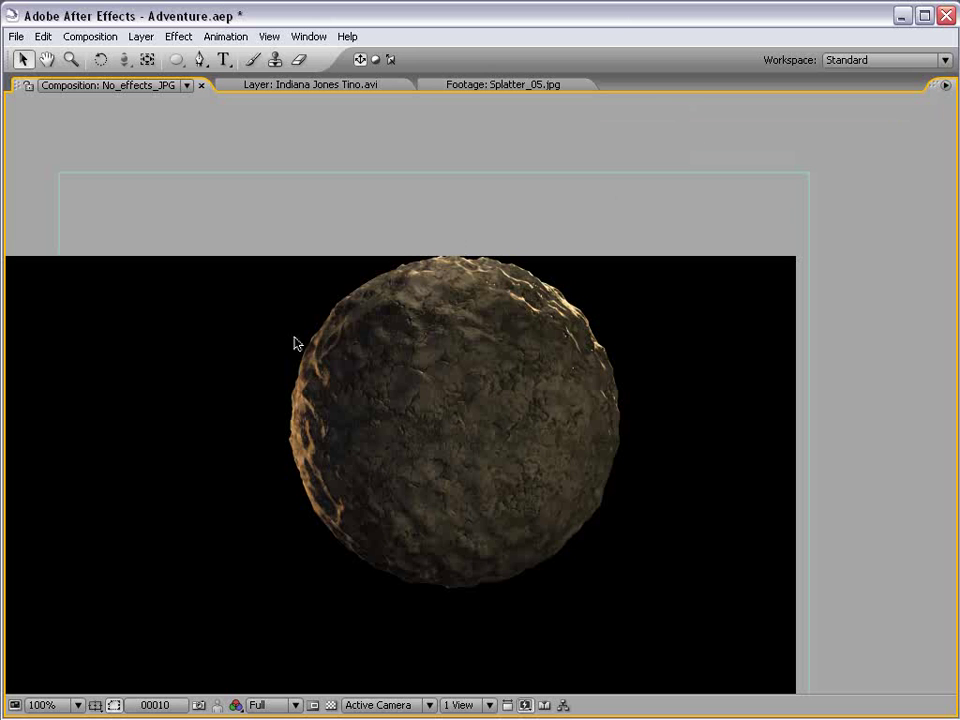
key(grave)
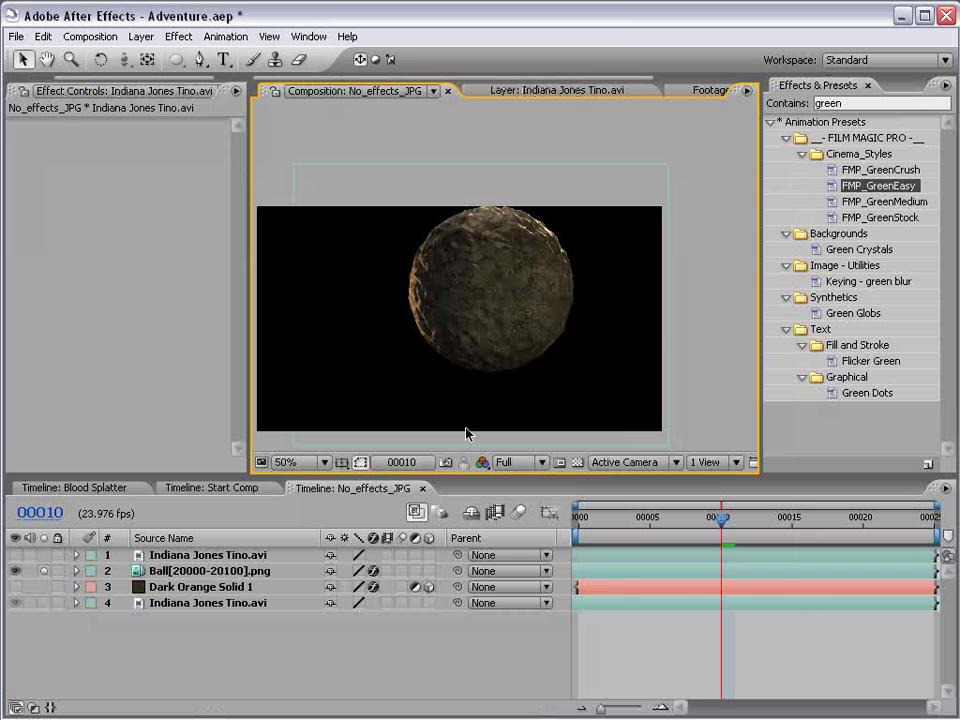
- Compare the ball alone and composited over the forest footage, scrubbing through the No_effects_JPG frames
click(45, 571)
drag(707, 528, 905, 517)
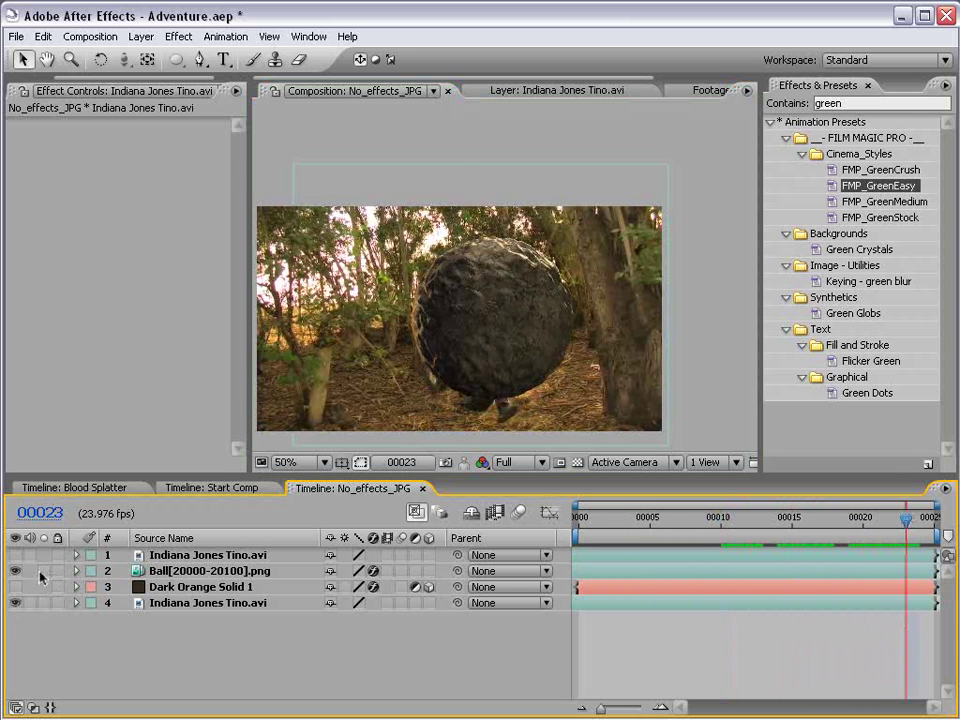
click(43, 571)
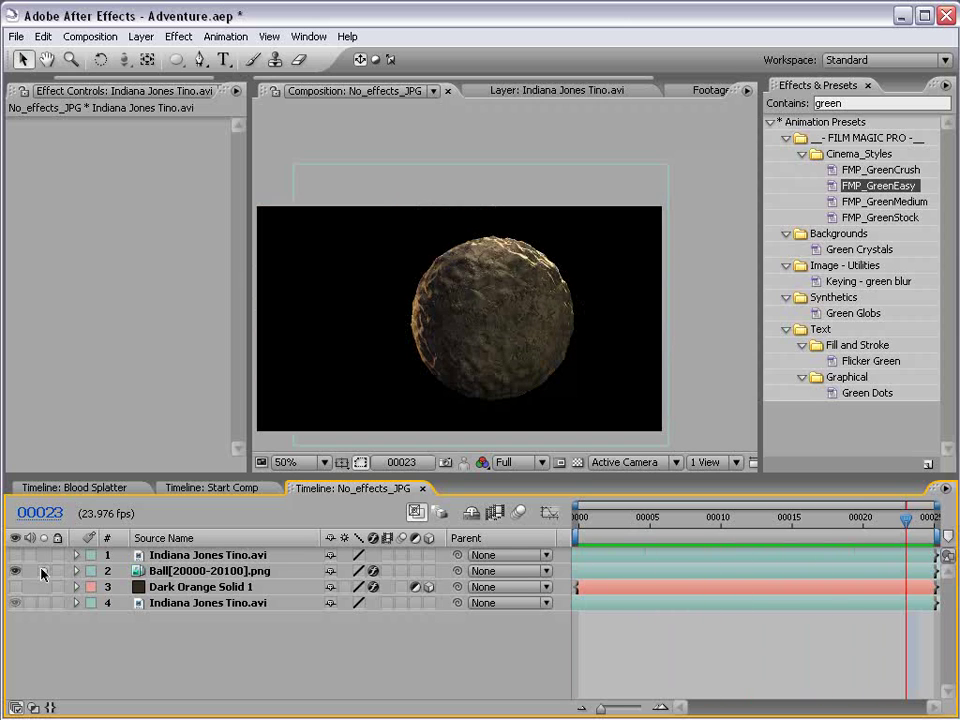
click(43, 571)
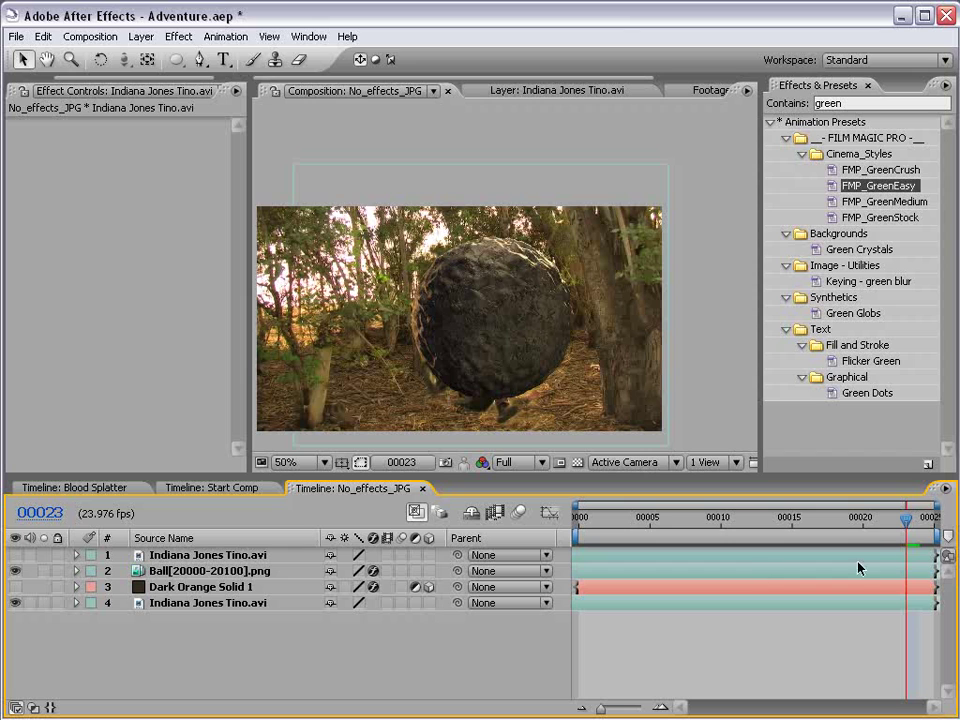
drag(906, 519, 928, 535)
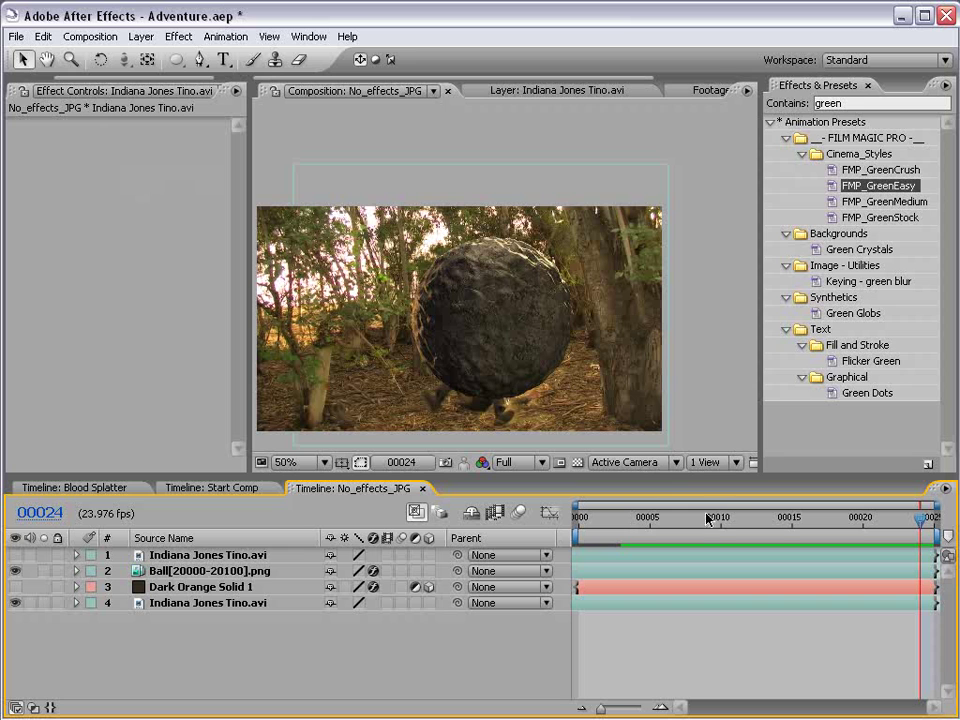
drag(746, 521, 860, 521)
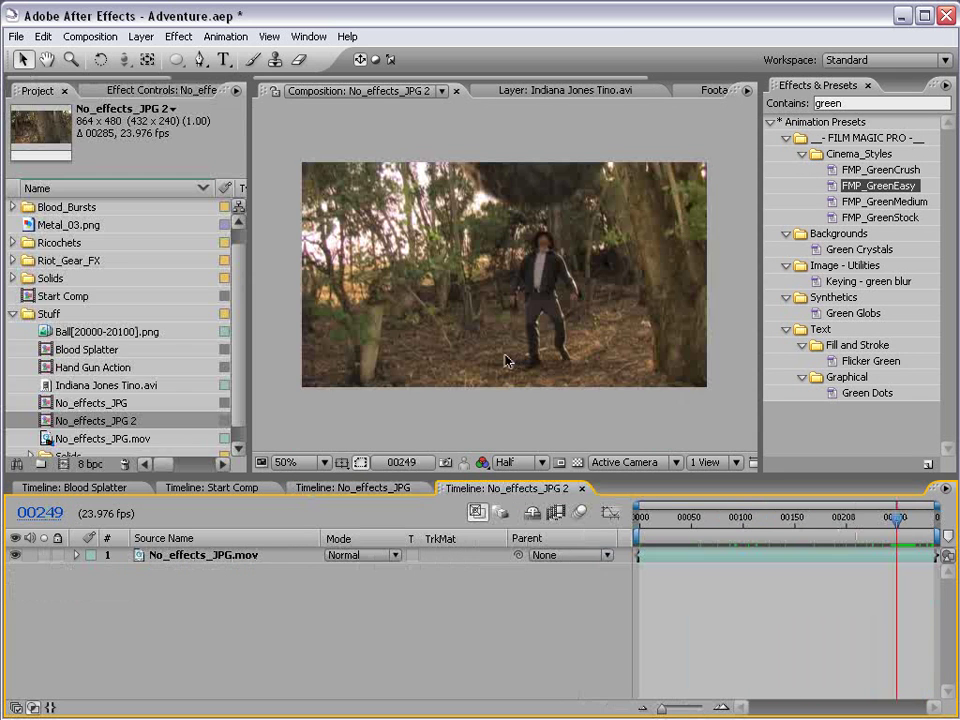
- Start the work area of No_effects_JPG 2 at frame 249 and preview the rolling ball shot
key(b)
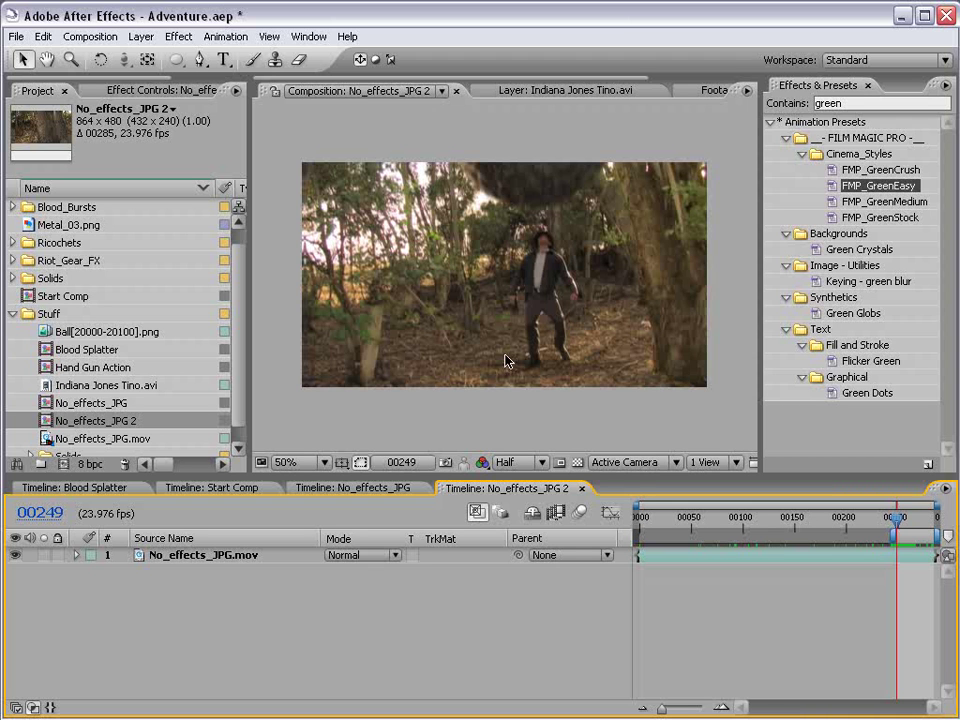
key(KP_0)
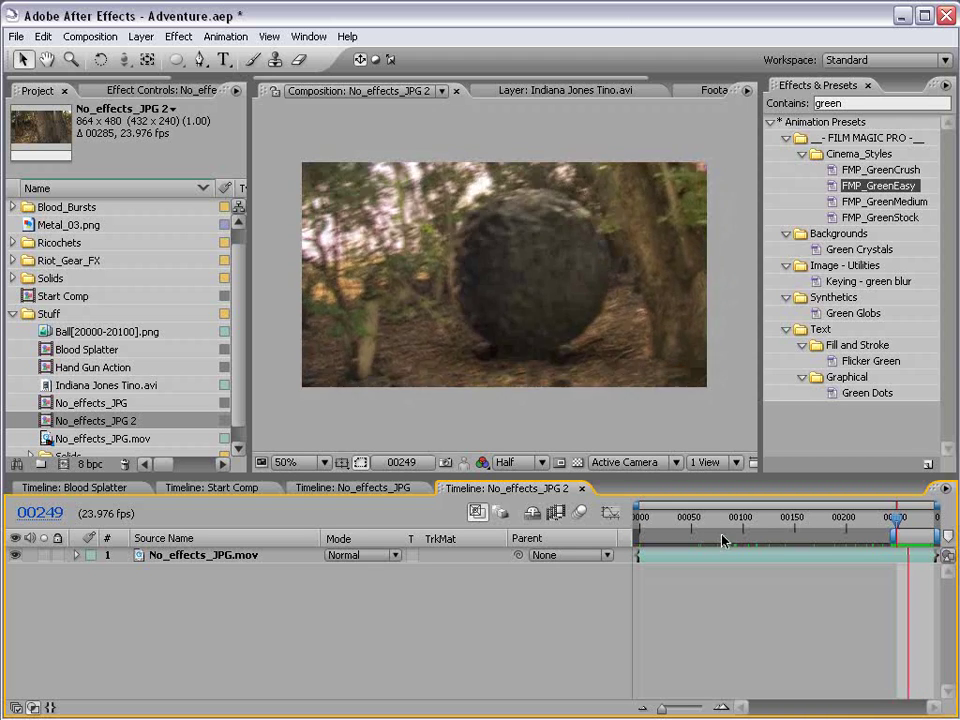
key(space)
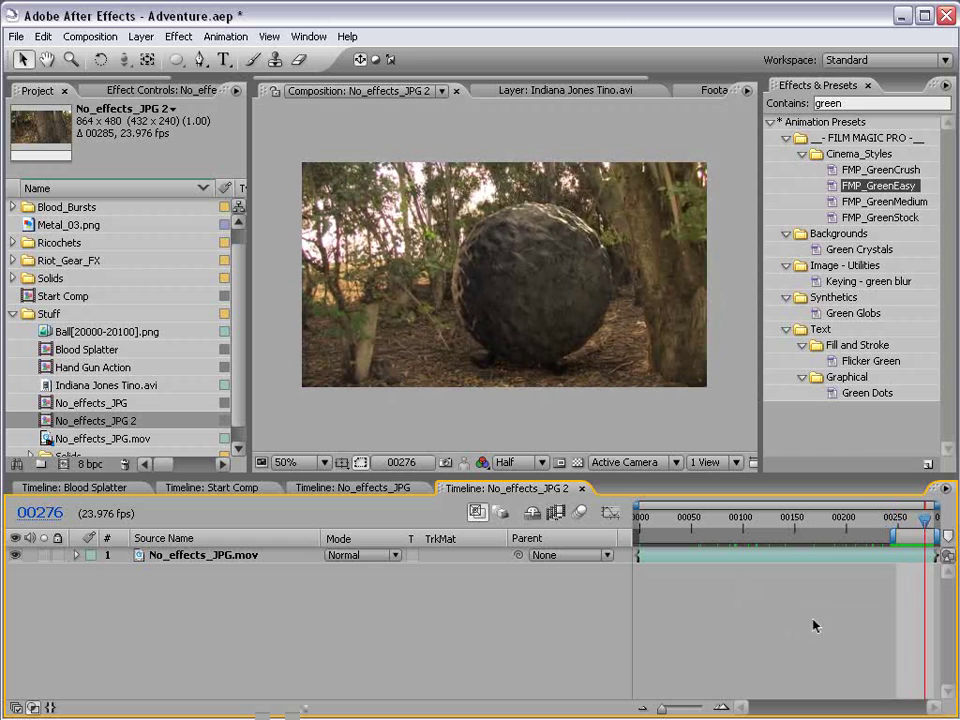
drag(924, 521, 905, 524)
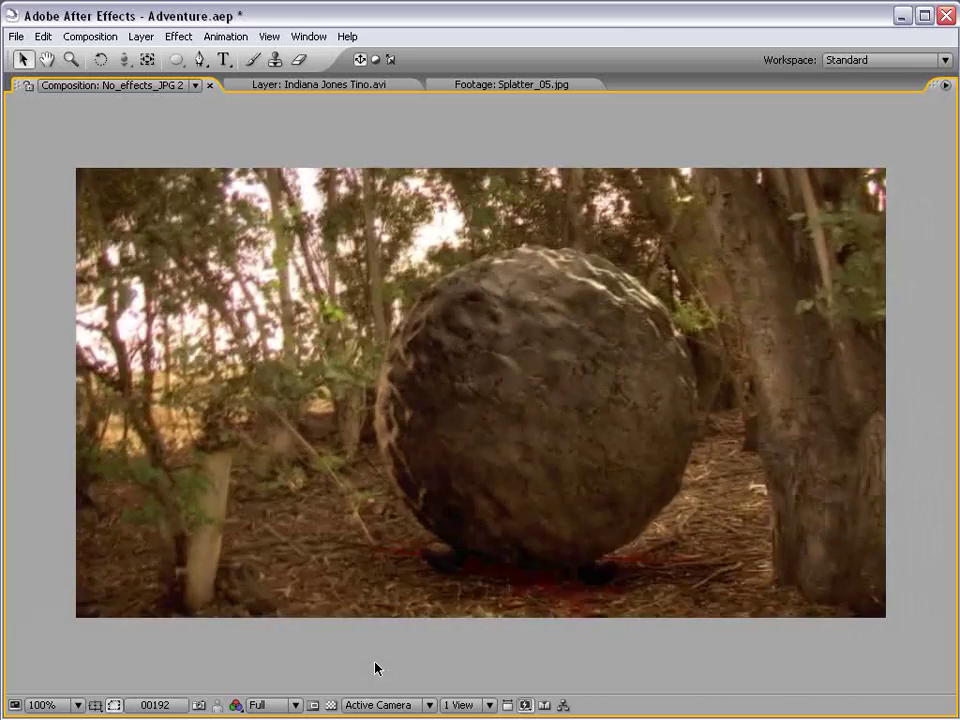
- Restore the panel layout and scrub and preview the With Effects.mov version of the ball shot
key(grave)
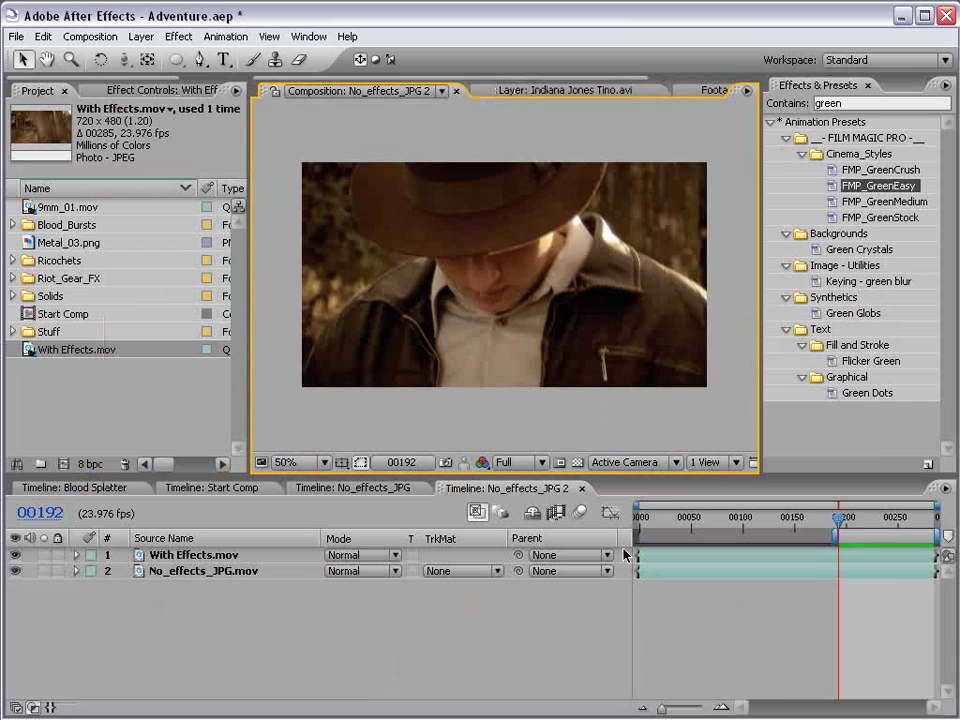
click(872, 519)
drag(872, 519, 910, 521)
key(KP_0)
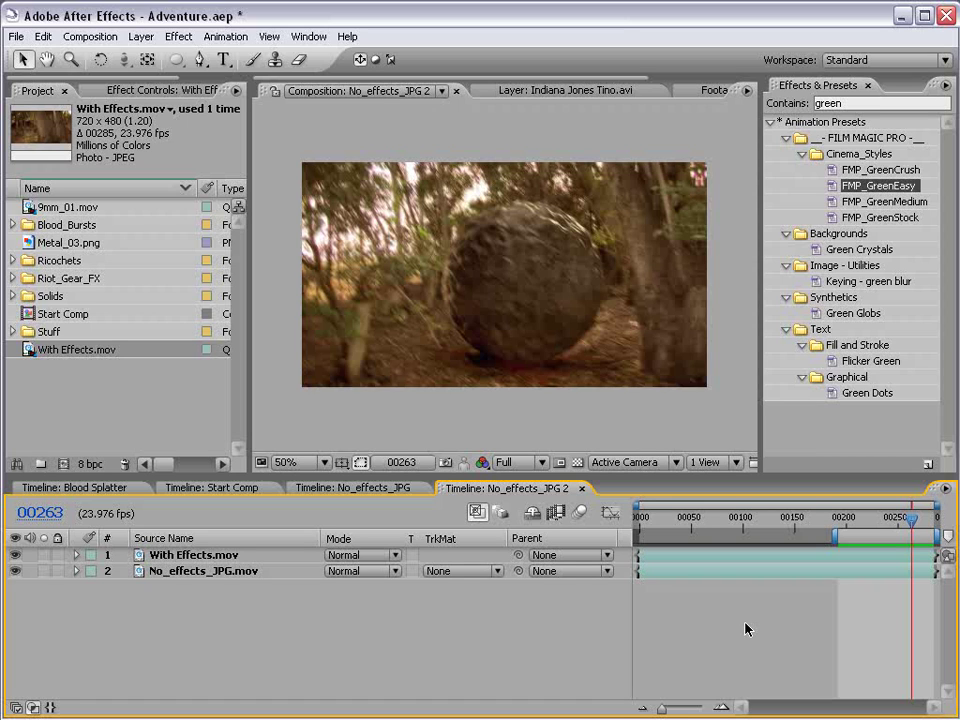
- Return to Start Comp, preview the graded shot, go to frame 7 and hide the Null 2 layer
click(217, 480)
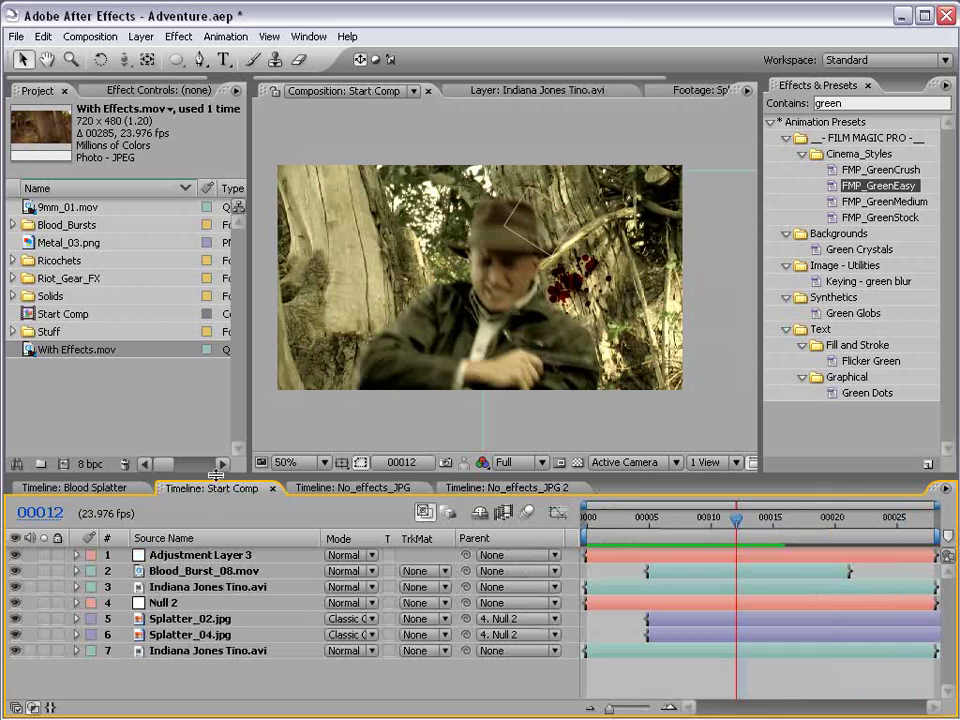
key(KP_0)
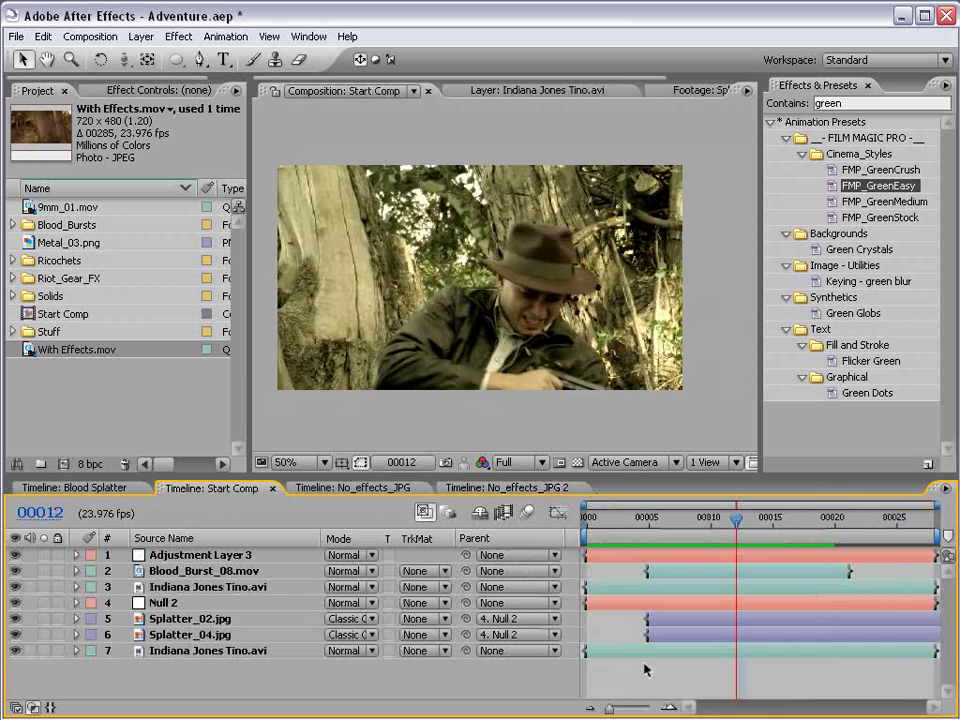
click(688, 519)
click(675, 519)
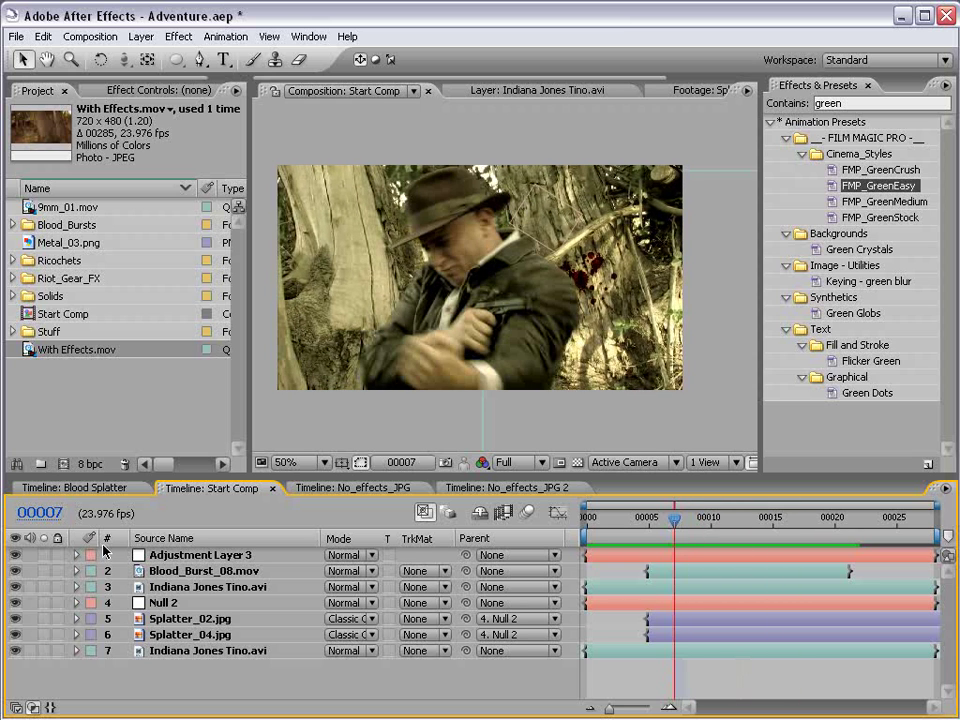
click(15, 602)
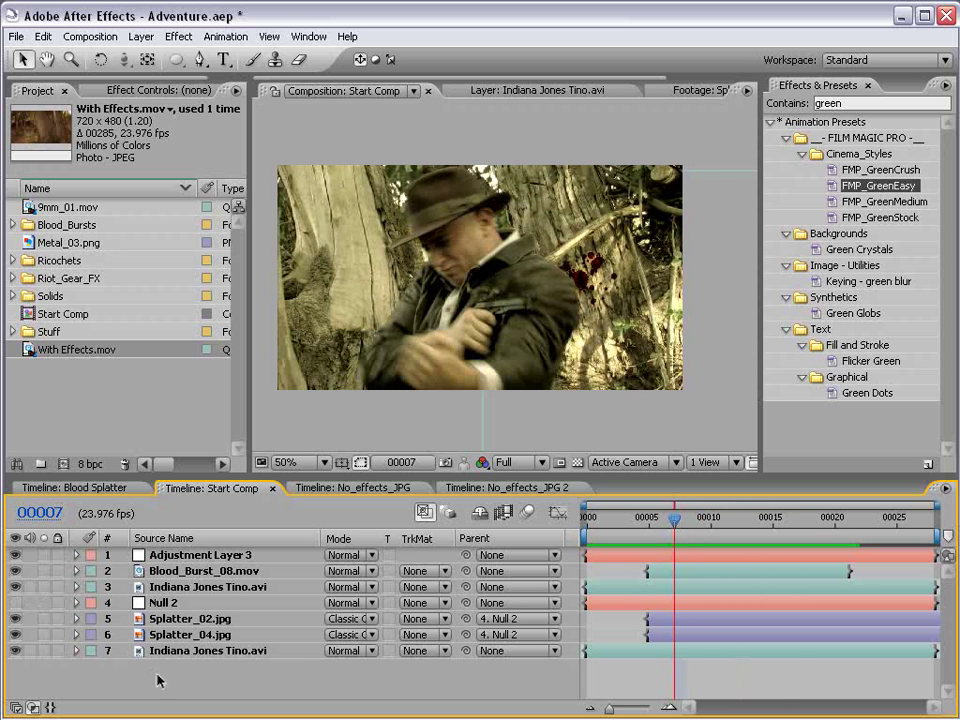